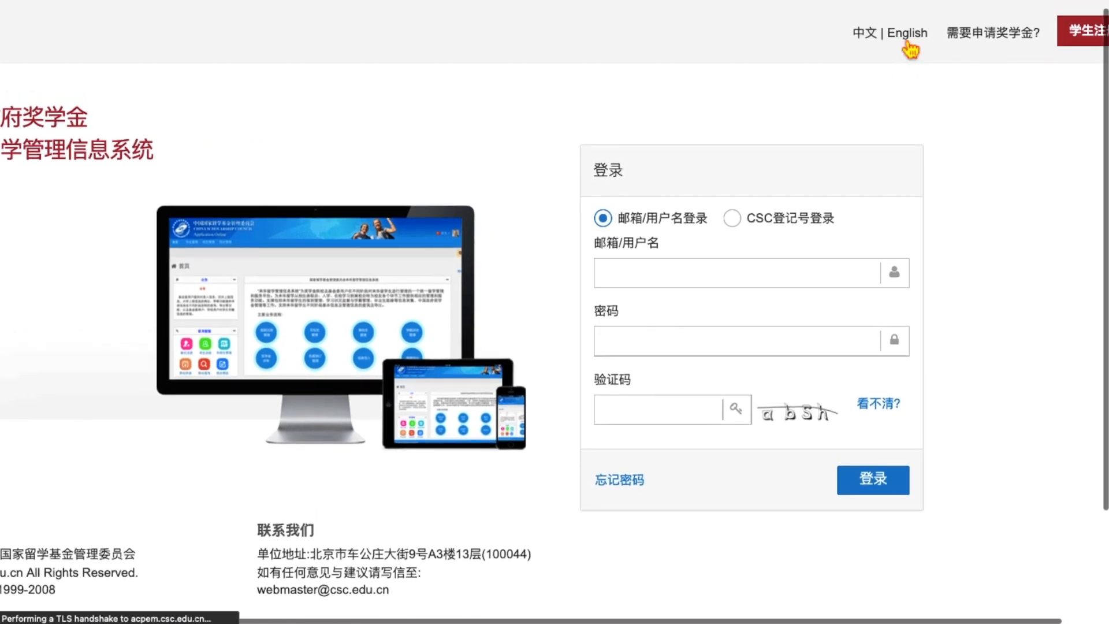
- Switch the CSC login page language from Chinese to English
scroll(966, 79, "right", 2)
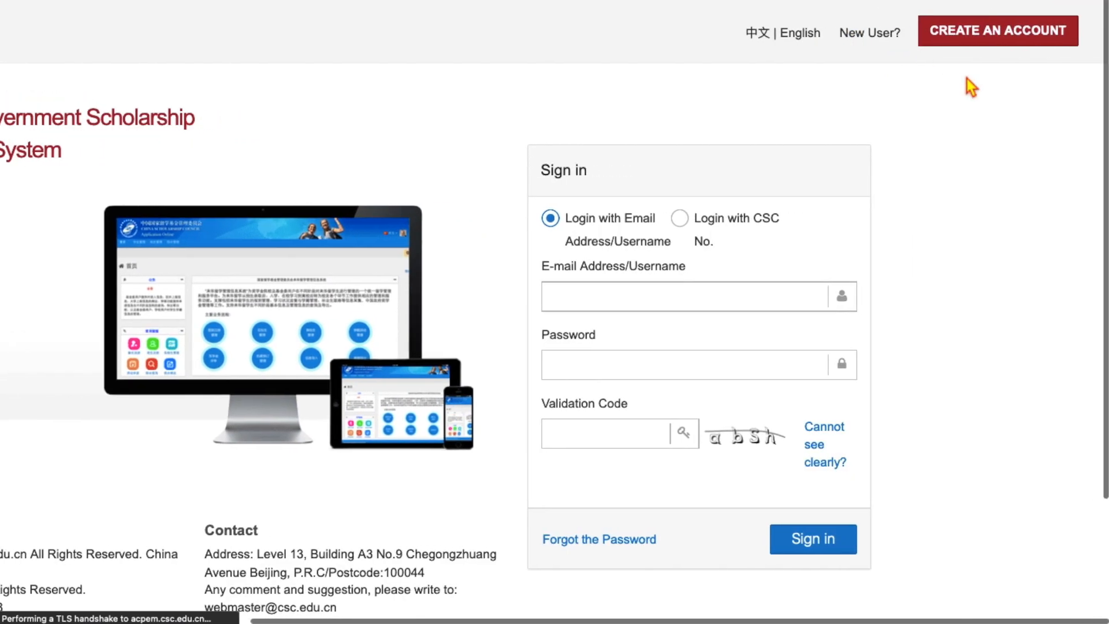
- Open the new-account registration form and locate the Username field
left_click(992, 47)
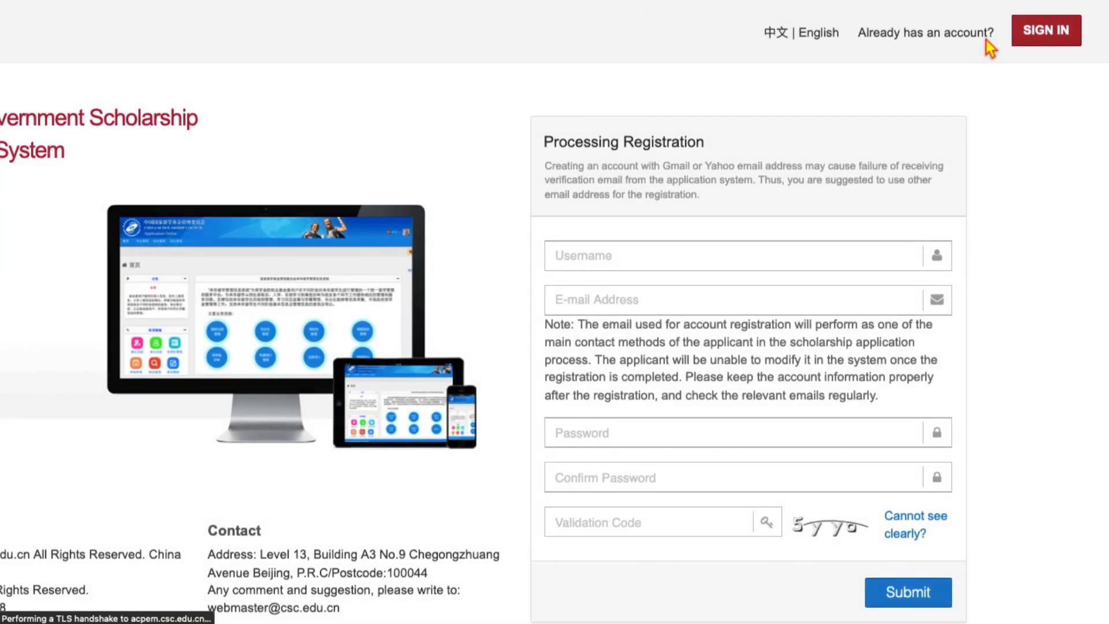
left_click(603, 268)
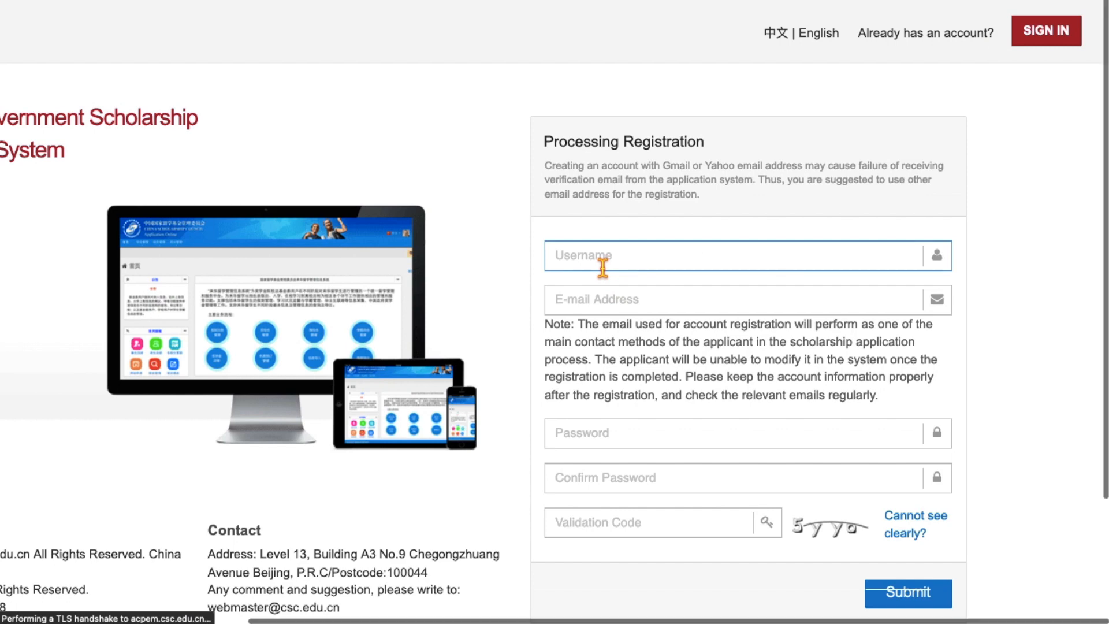
scroll(602, 268, "up", 3)
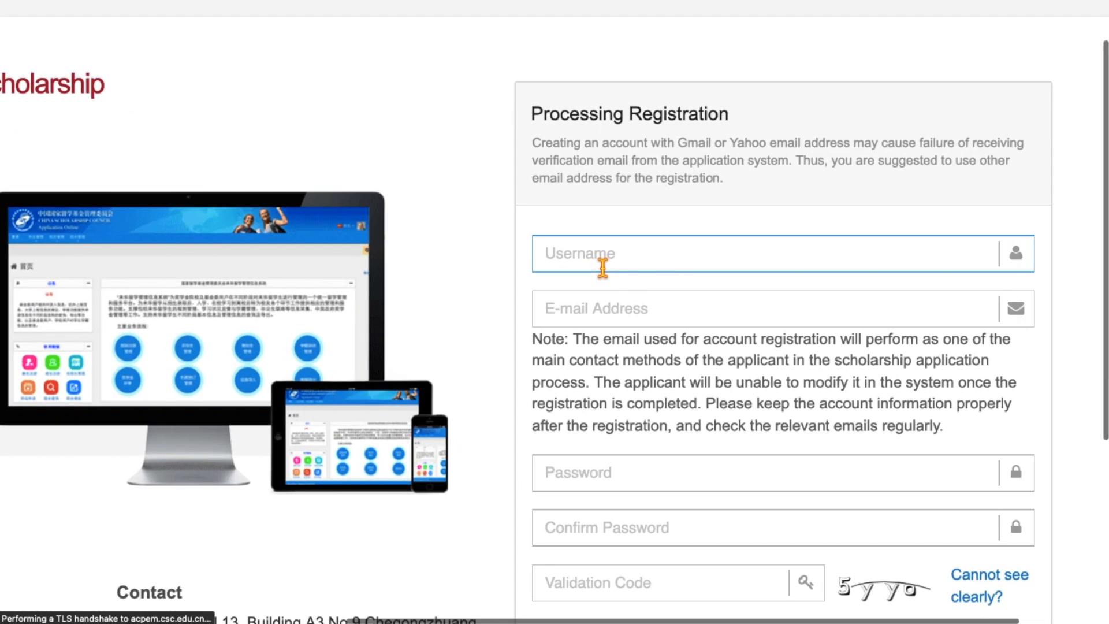
scroll(603, 268, "down", 2)
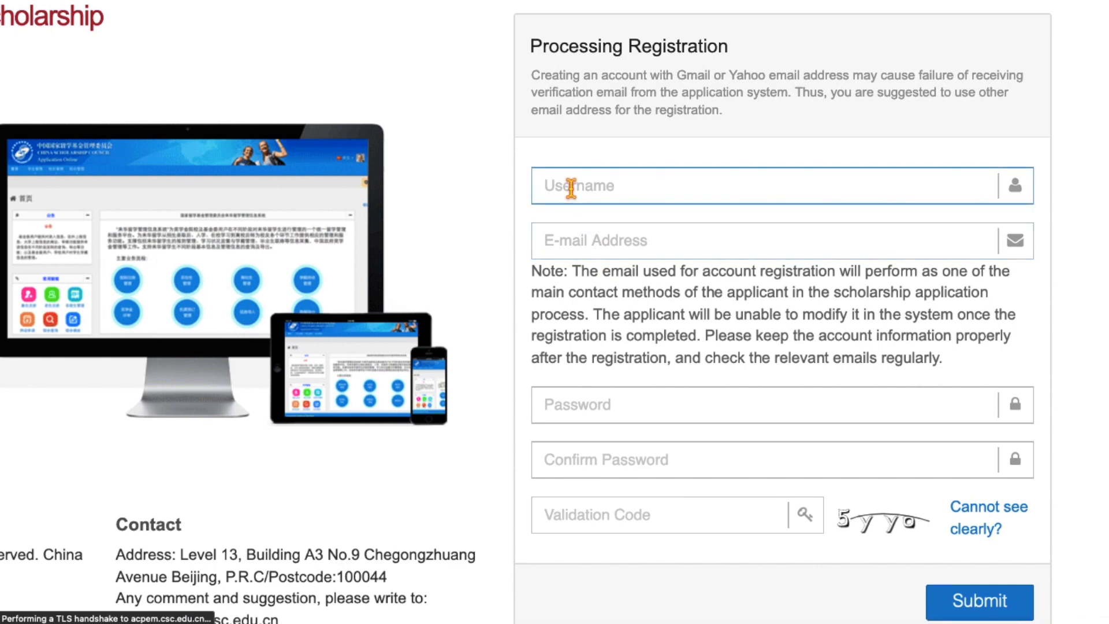
left_click(571, 188)
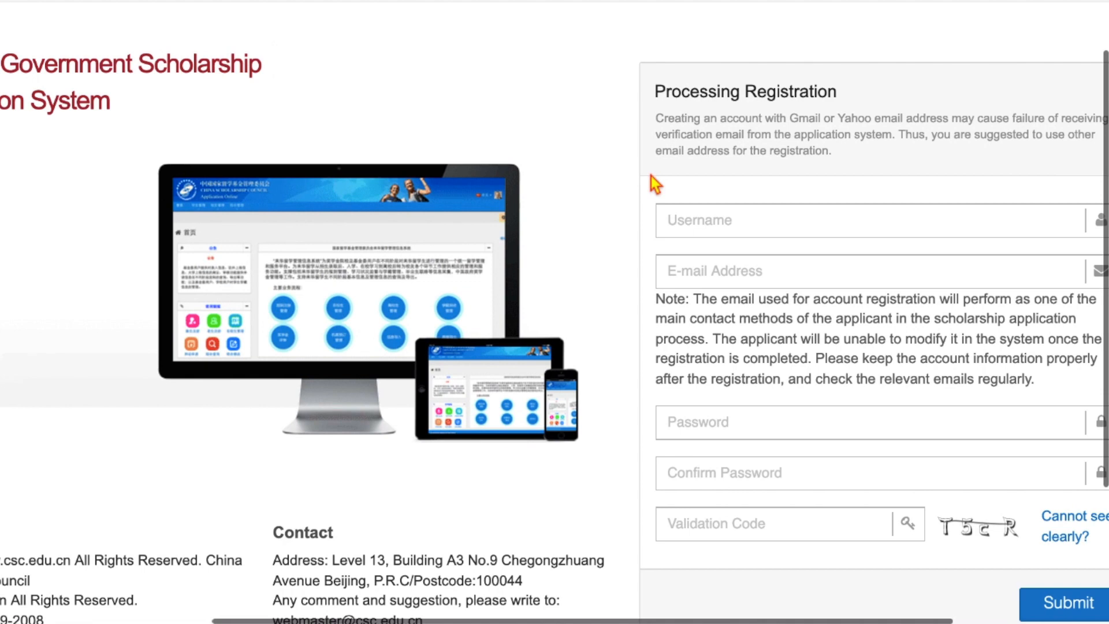
scroll(651, 176, "right", 3)
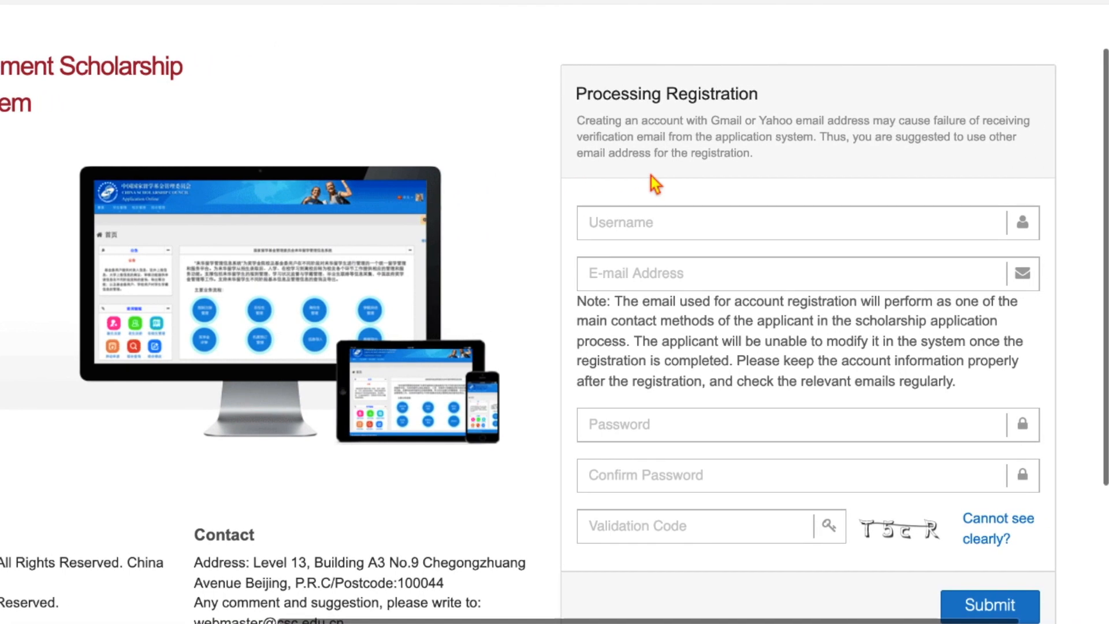
left_click(645, 221)
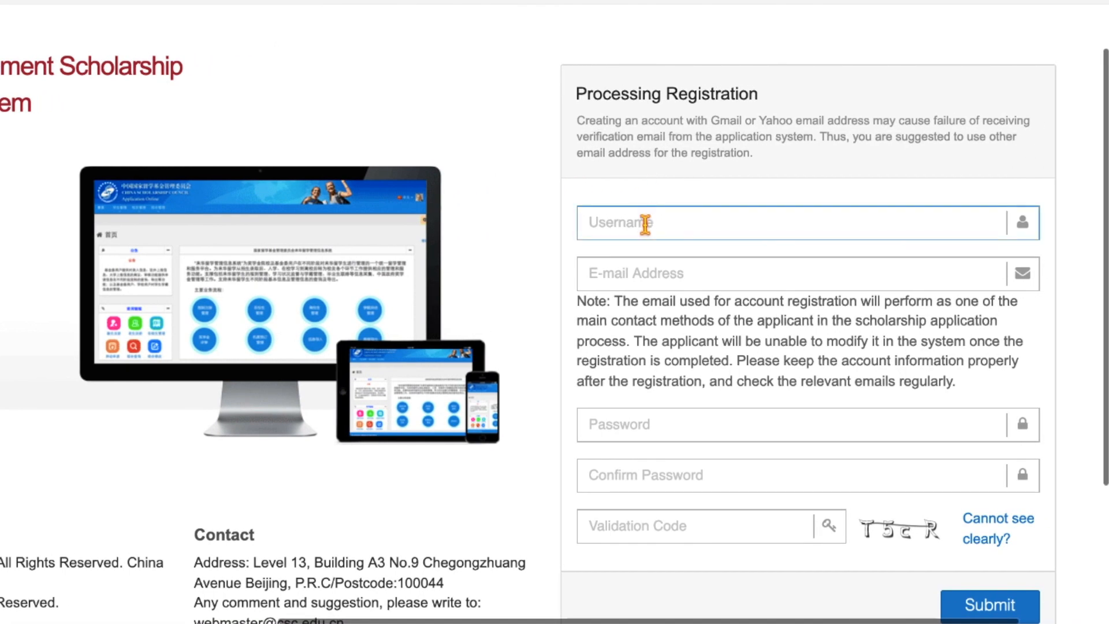
scroll(644, 224, "down", 1)
scroll(645, 224, "down", 3)
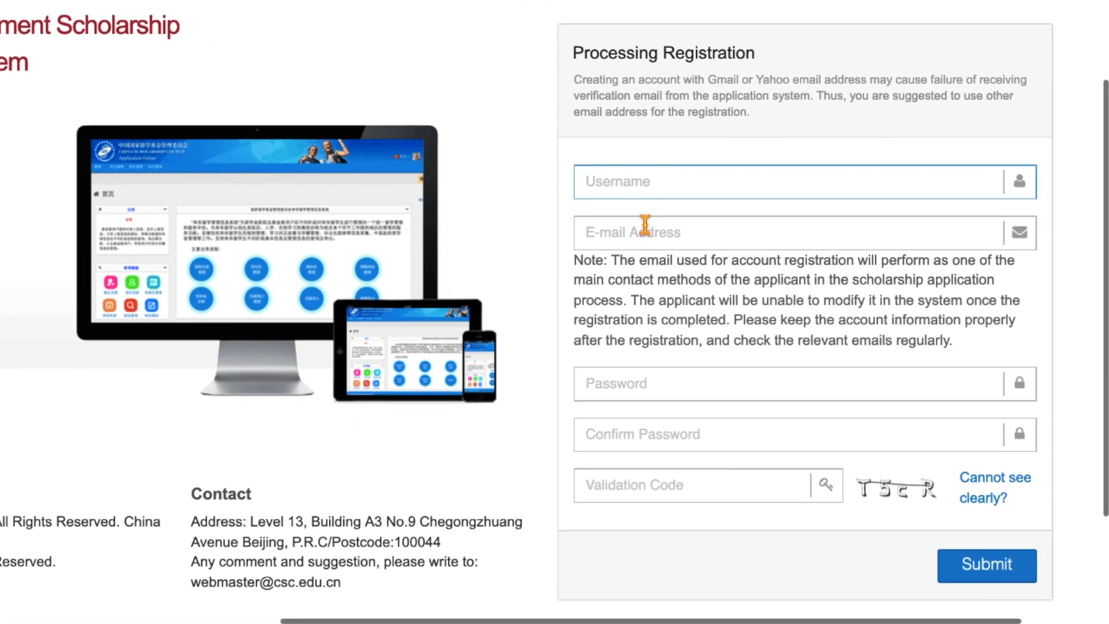
scroll(645, 225, "up", 2)
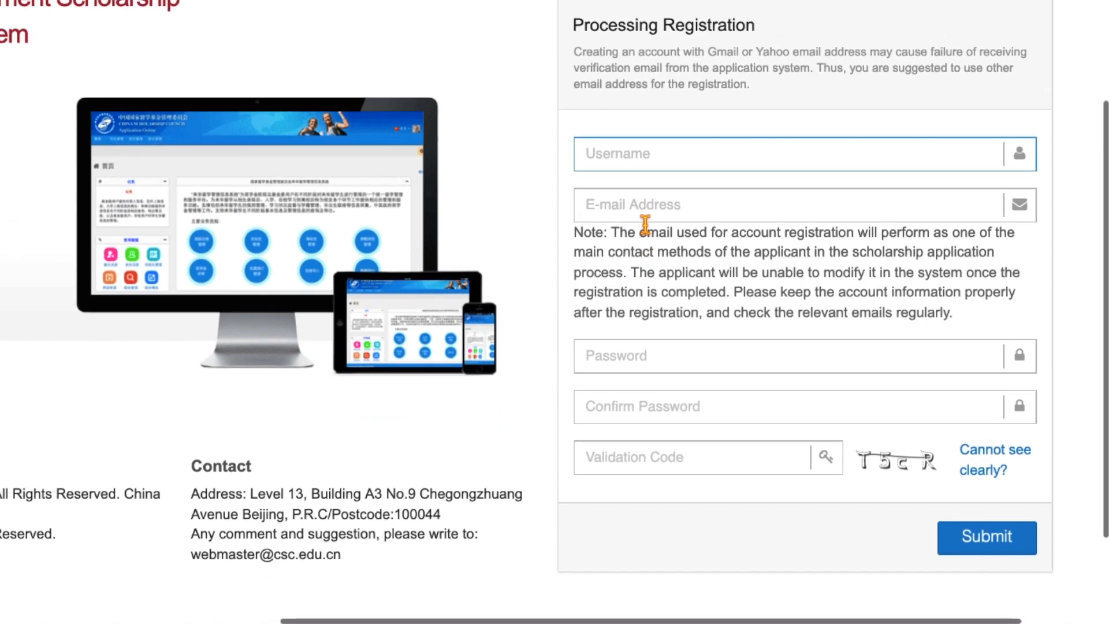
- Enter the applicant's full name as username and fill in their e-mail address
left_click(632, 163)
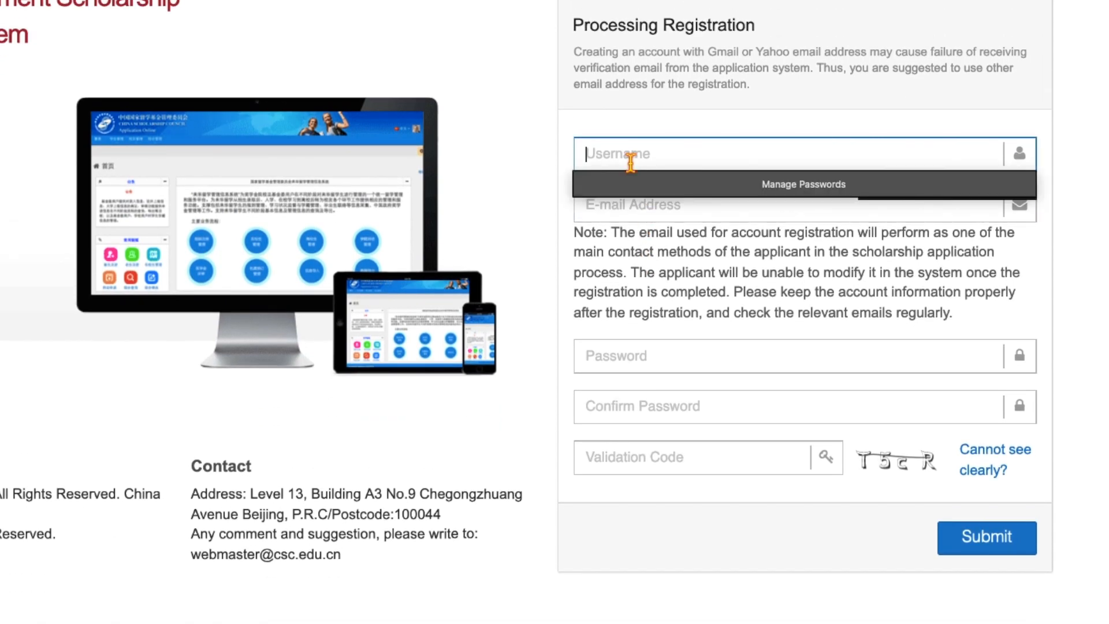
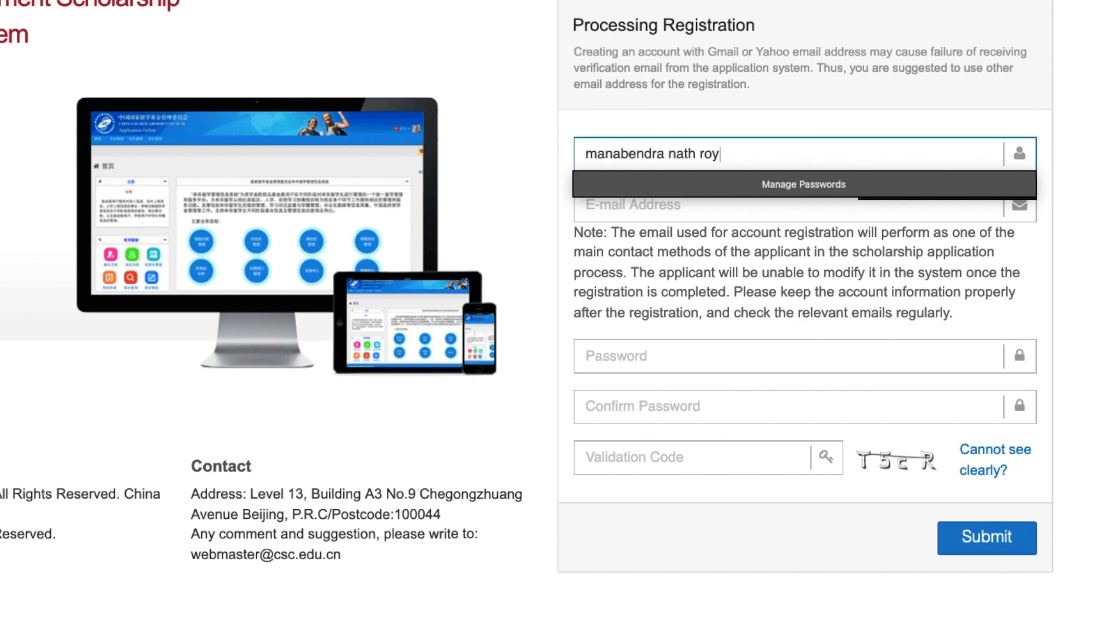
left_click(601, 208)
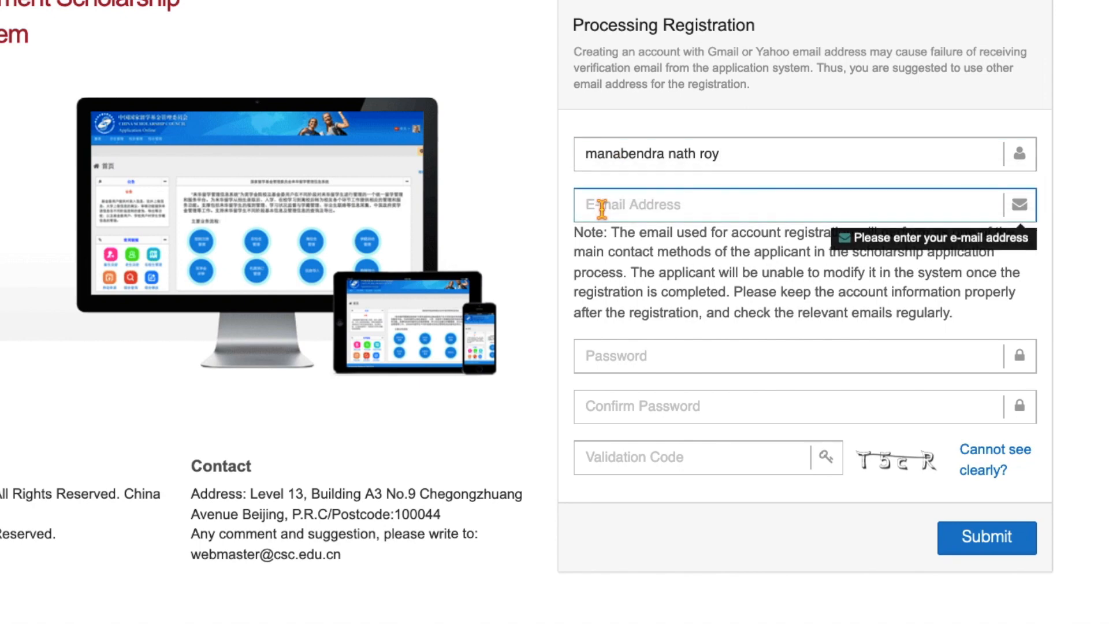
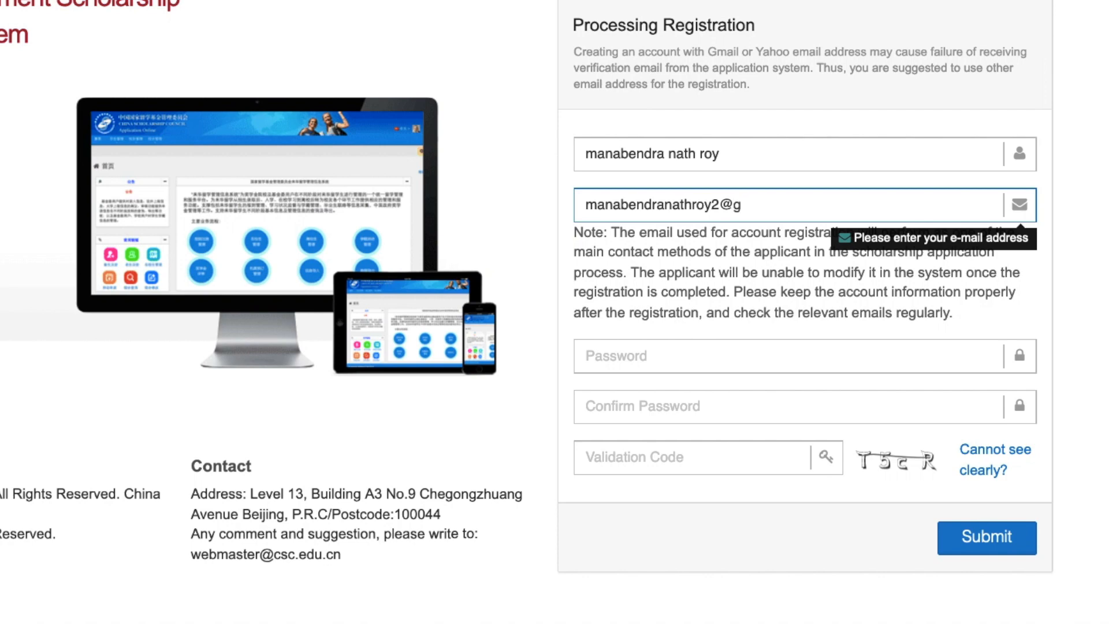
- Enter and confirm the account password, then begin typing the image validation code
left_click(632, 359)
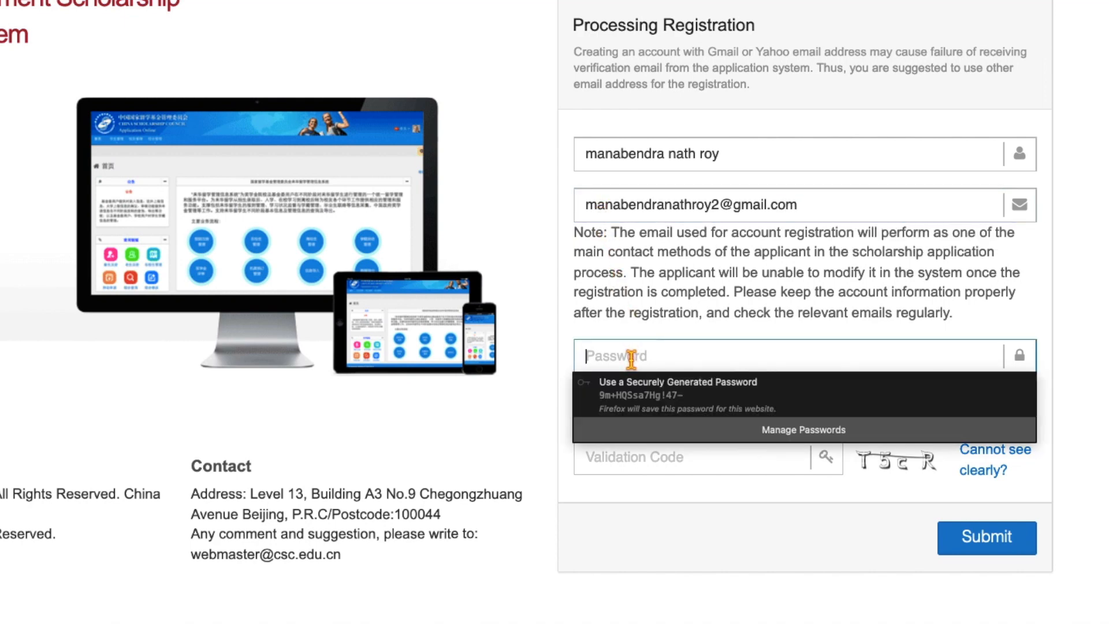
type("•••")
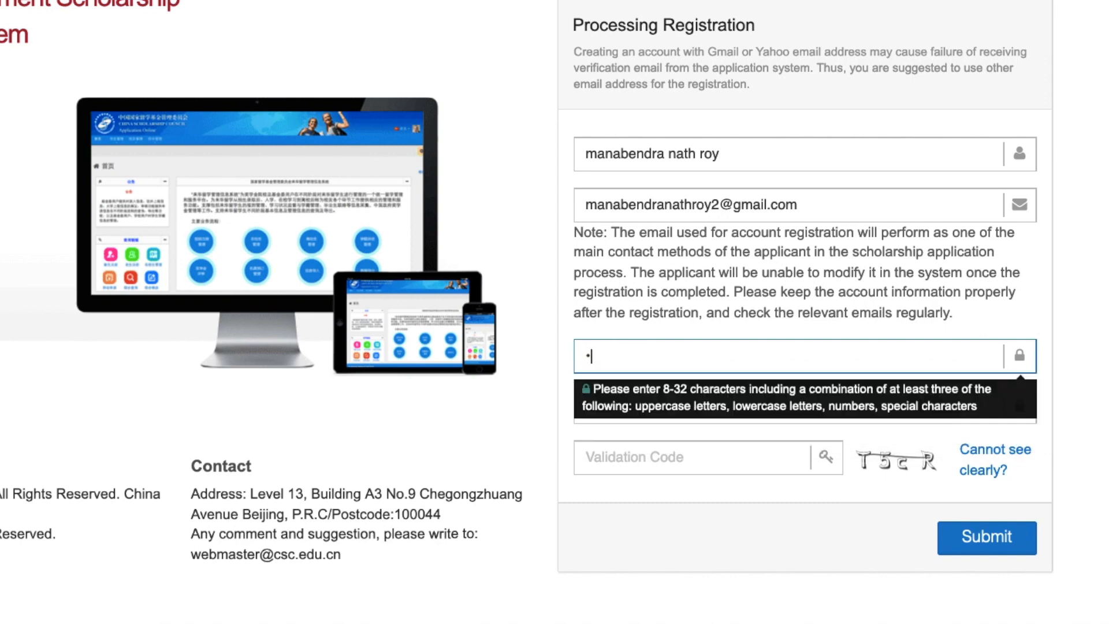
type("••••••••••")
key("Tab")
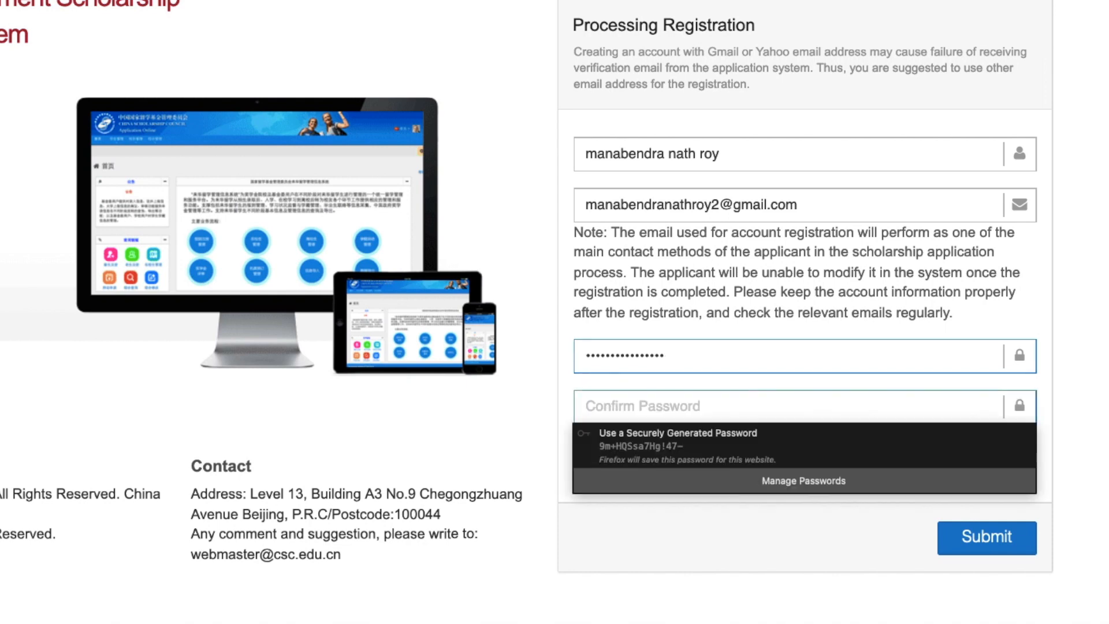
type("•••••••••••••")
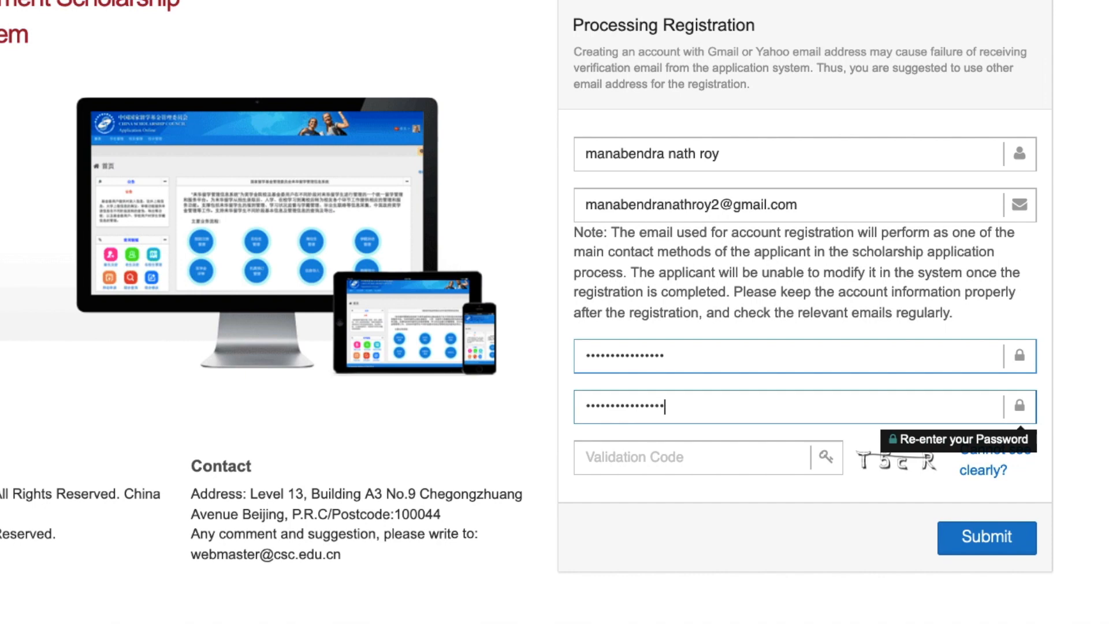
left_click(649, 462)
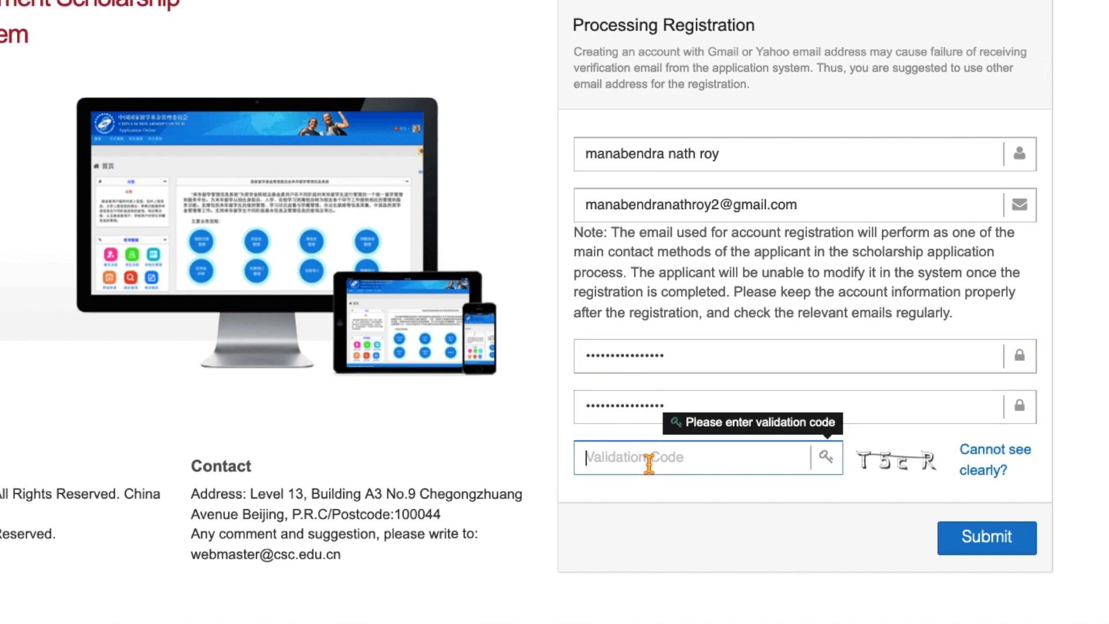
type("T")
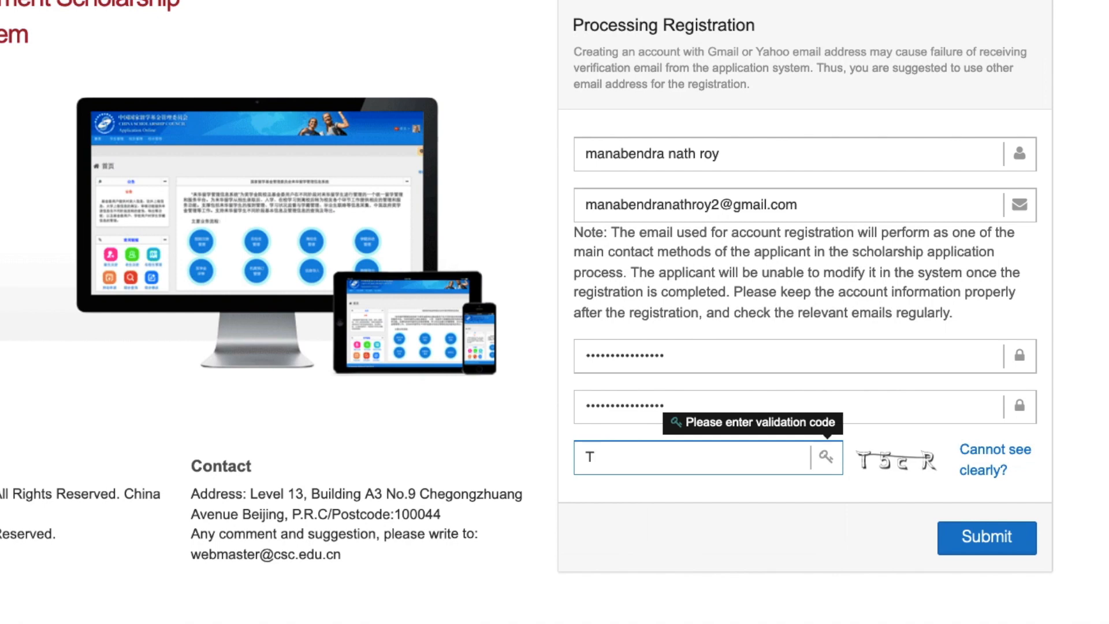
type("5cR")
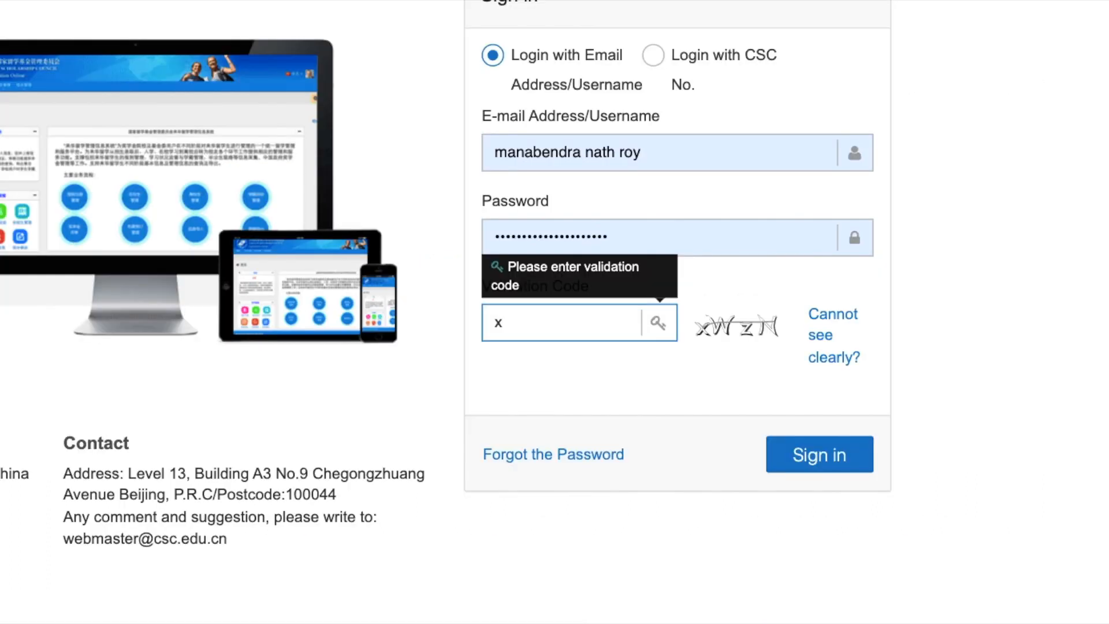
- Complete the validation code and sign in to the new scholarship account
type("WzN")
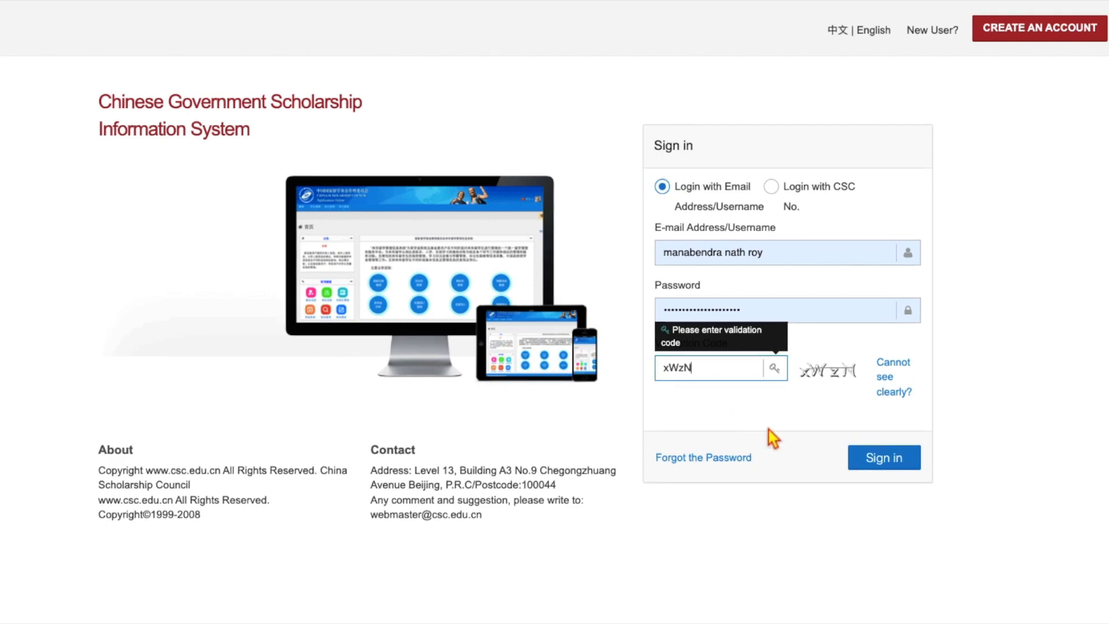
left_click(880, 468)
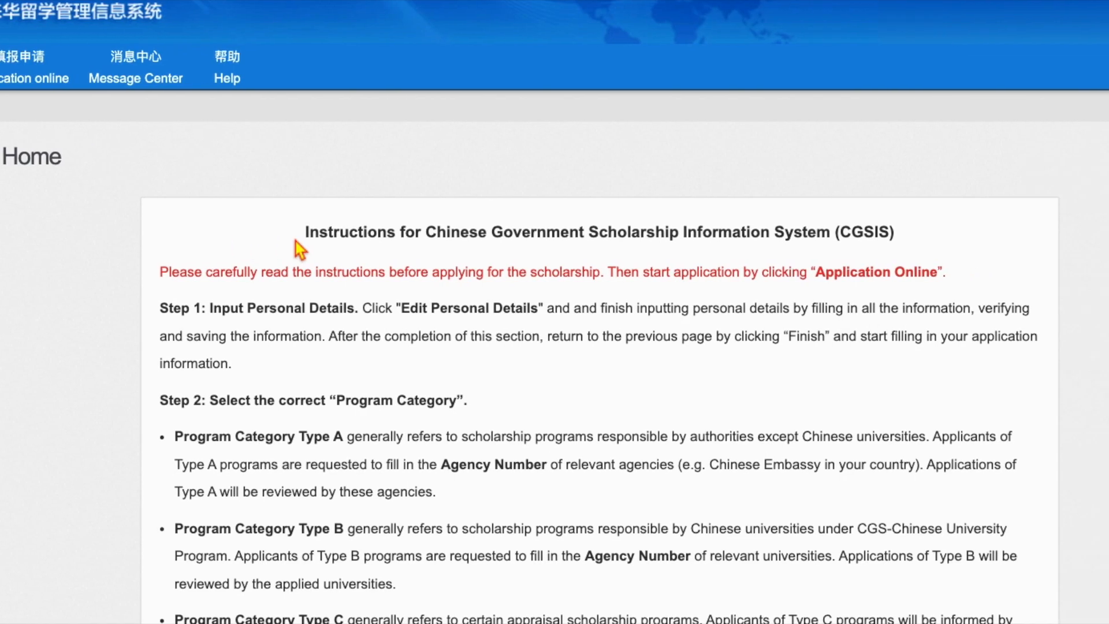
- Go to the Application page showing Unsubmitted status and the Type A/B/C options
scroll(297, 245, "down", 5)
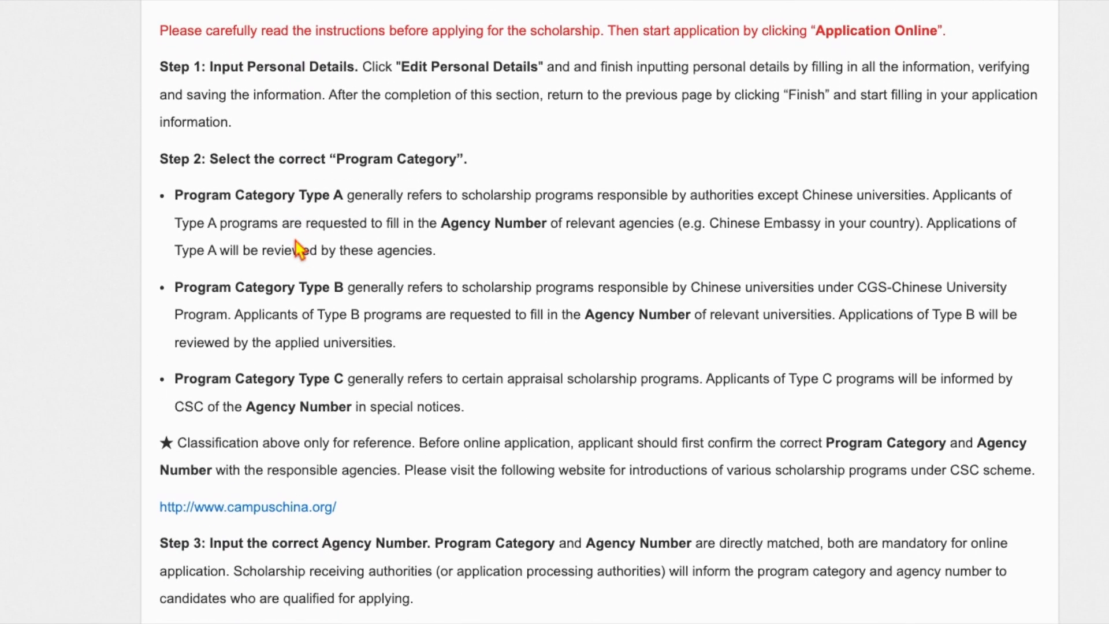
scroll(296, 241, "down", 10)
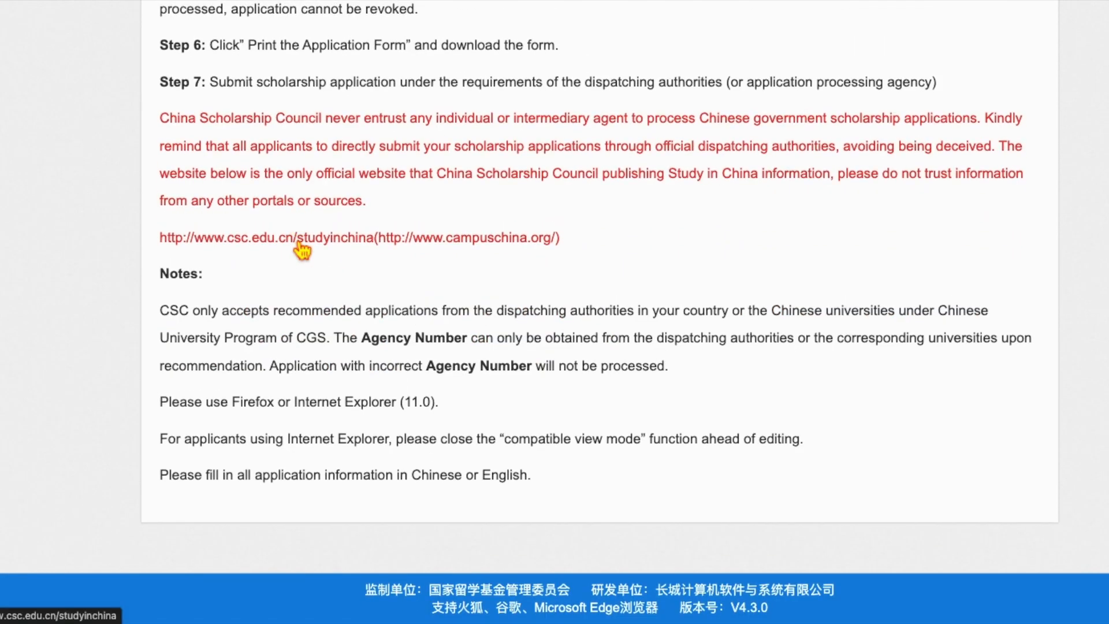
scroll(302, 248, "up", 15)
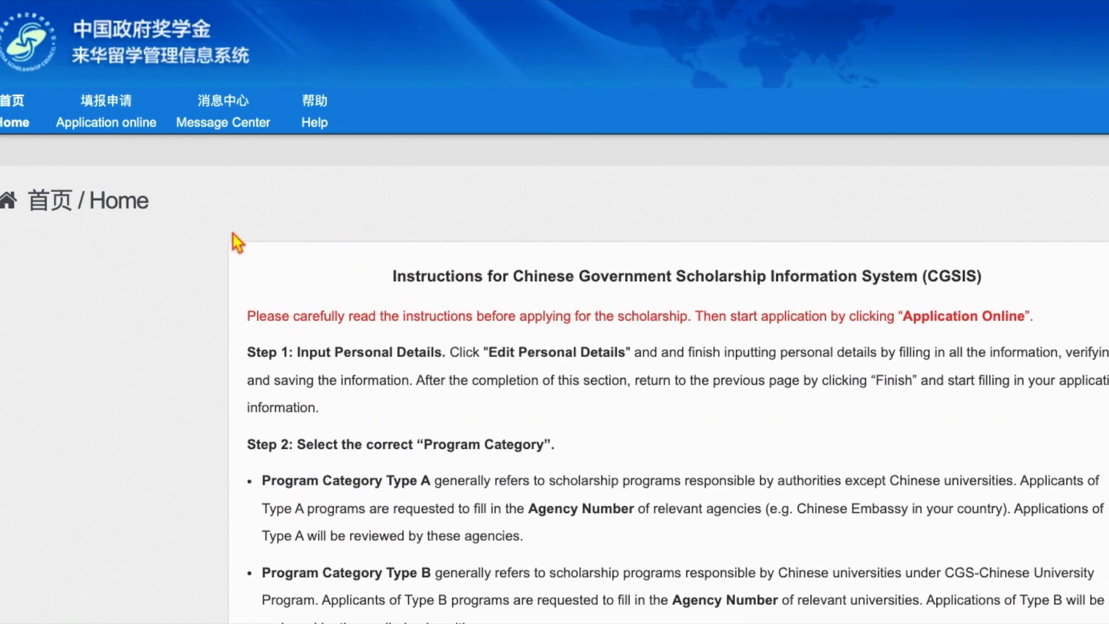
left_click(109, 135)
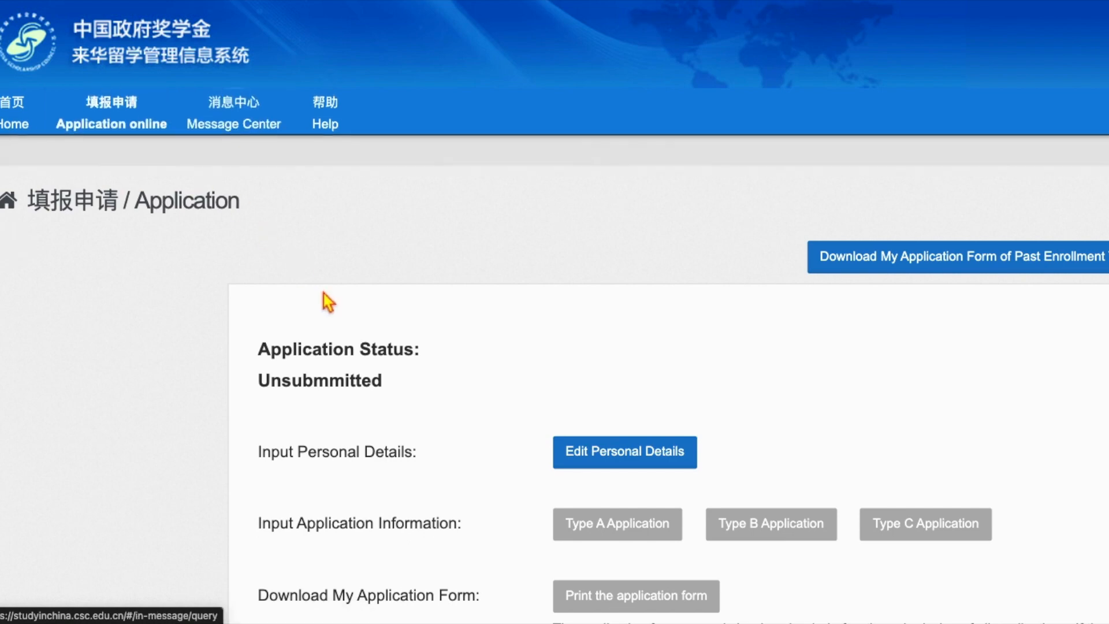
scroll(323, 296, "down", 3)
scroll(323, 294, "down", 1)
scroll(323, 293, "right", 3)
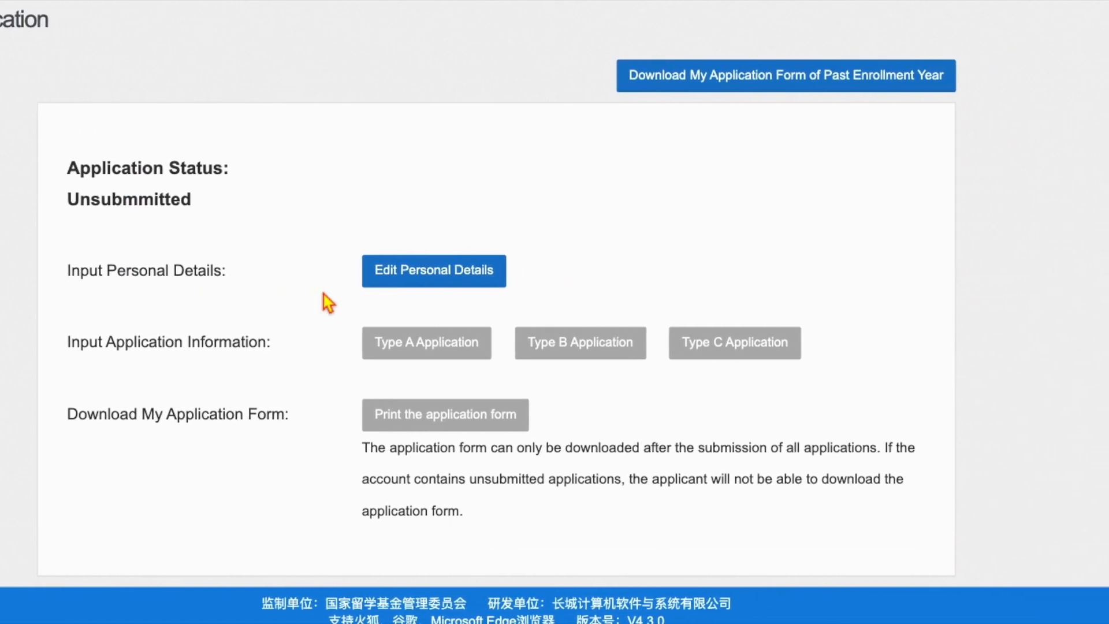
- Enter the applicant's passport given name and surname on the Personal Information form
left_click(427, 282)
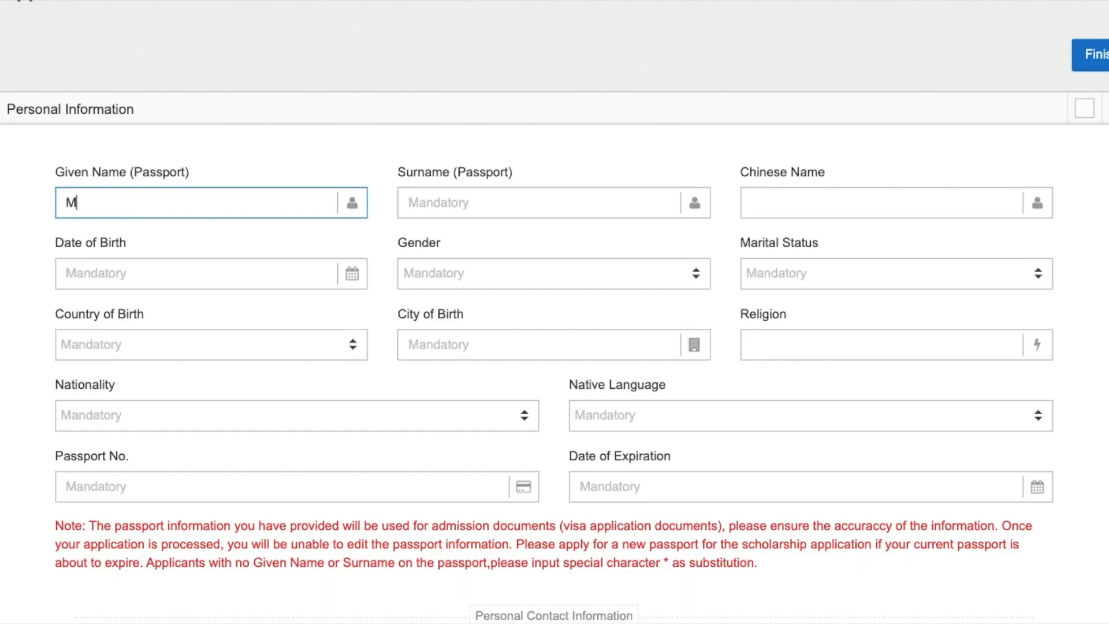
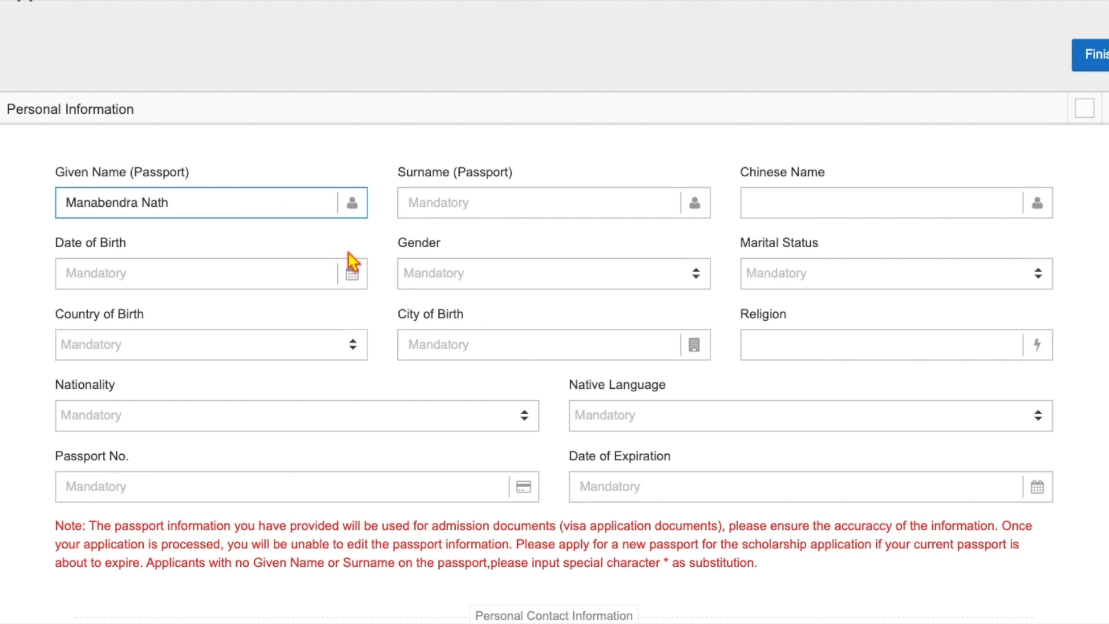
left_click(432, 203)
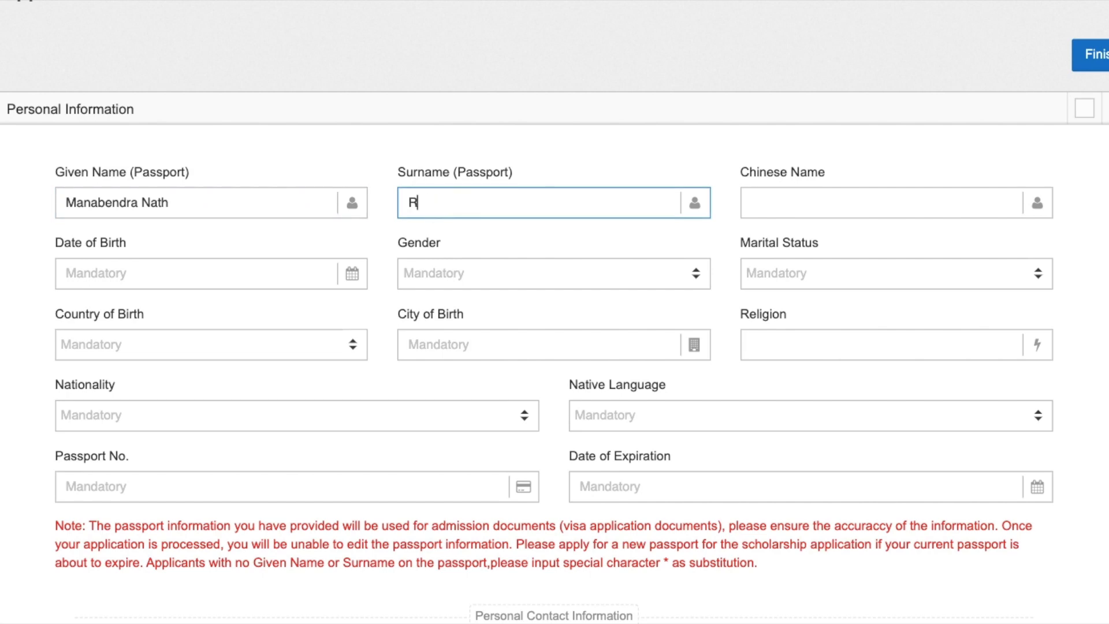
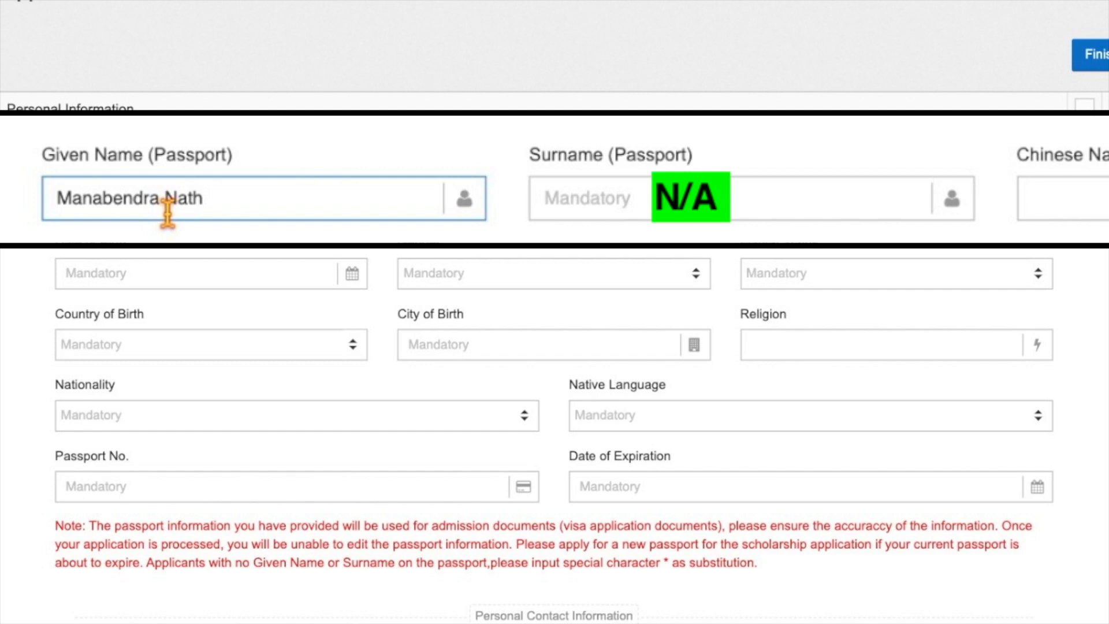
left_click(106, 275)
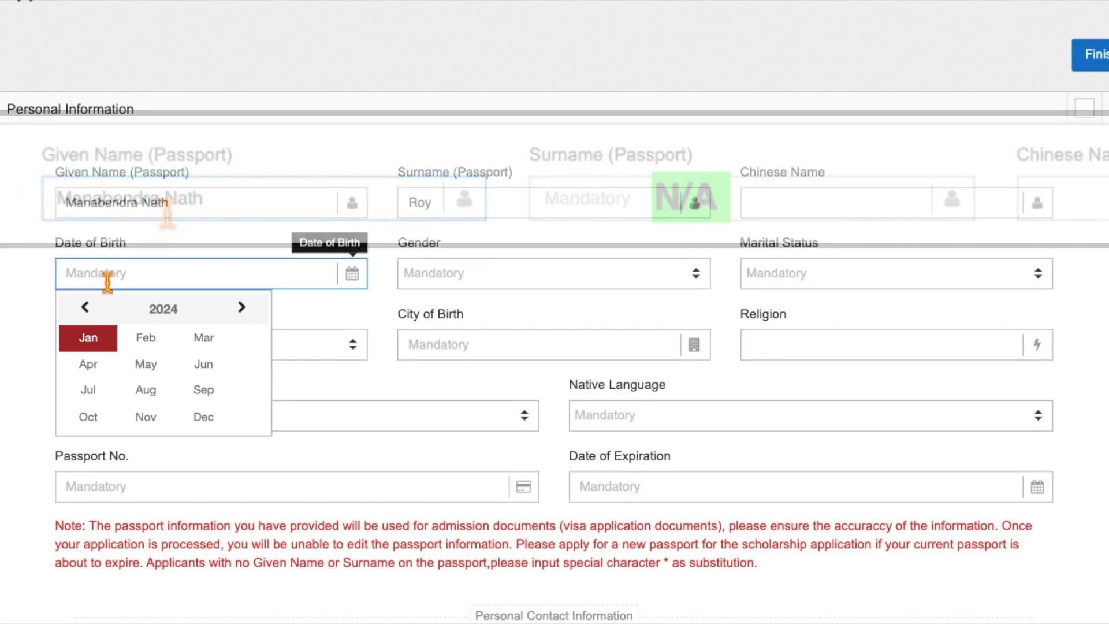
left_click(93, 308)
left_click(92, 308)
left_click(92, 308)
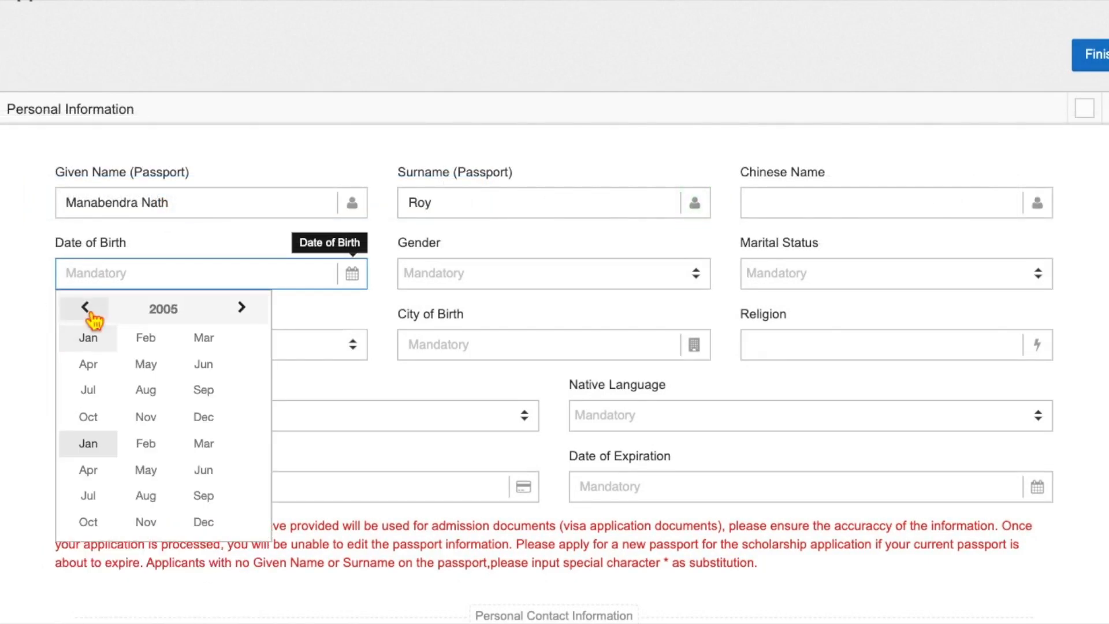
left_click(92, 309)
left_click(163, 309)
left_click(146, 332)
left_click(203, 338)
left_click(218, 382)
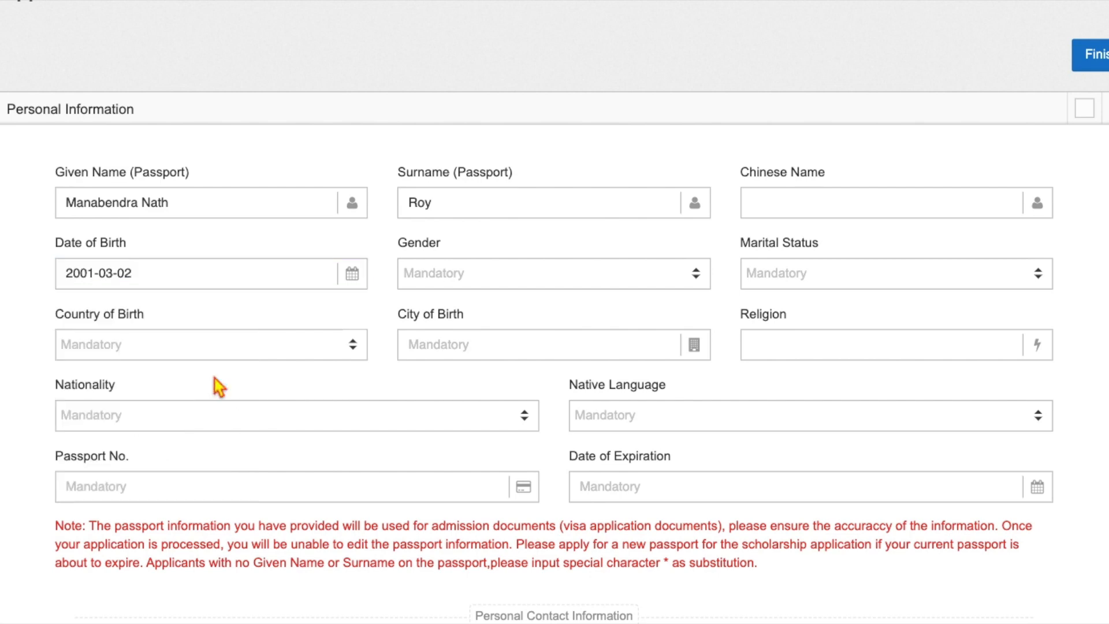
- Set gender to Male and marital status to Married
left_click(445, 283)
left_click(449, 350)
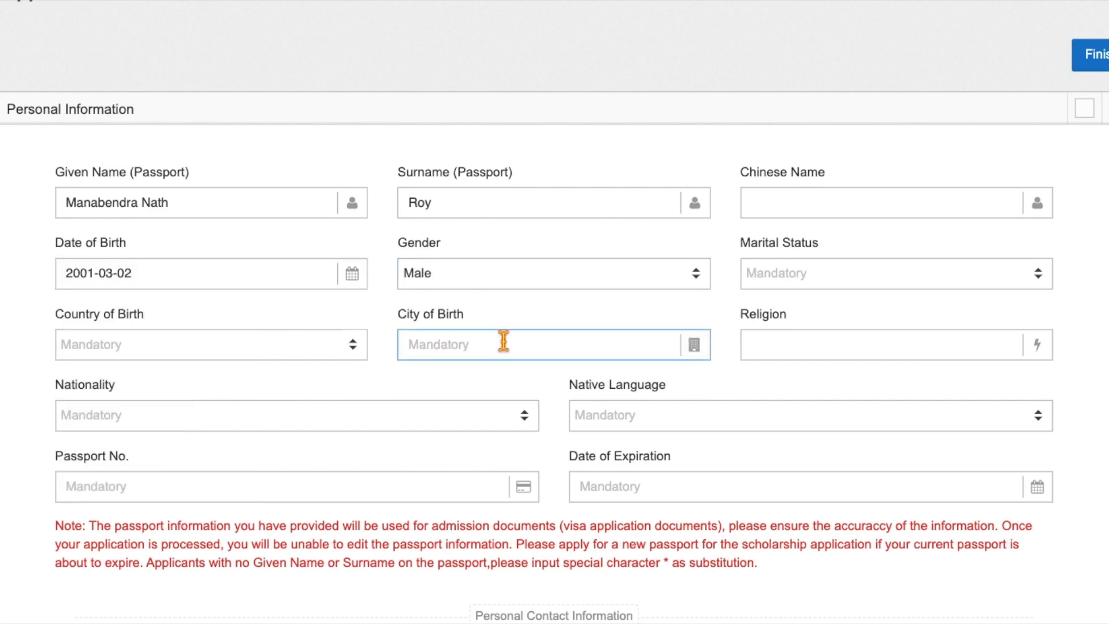
left_click(800, 272)
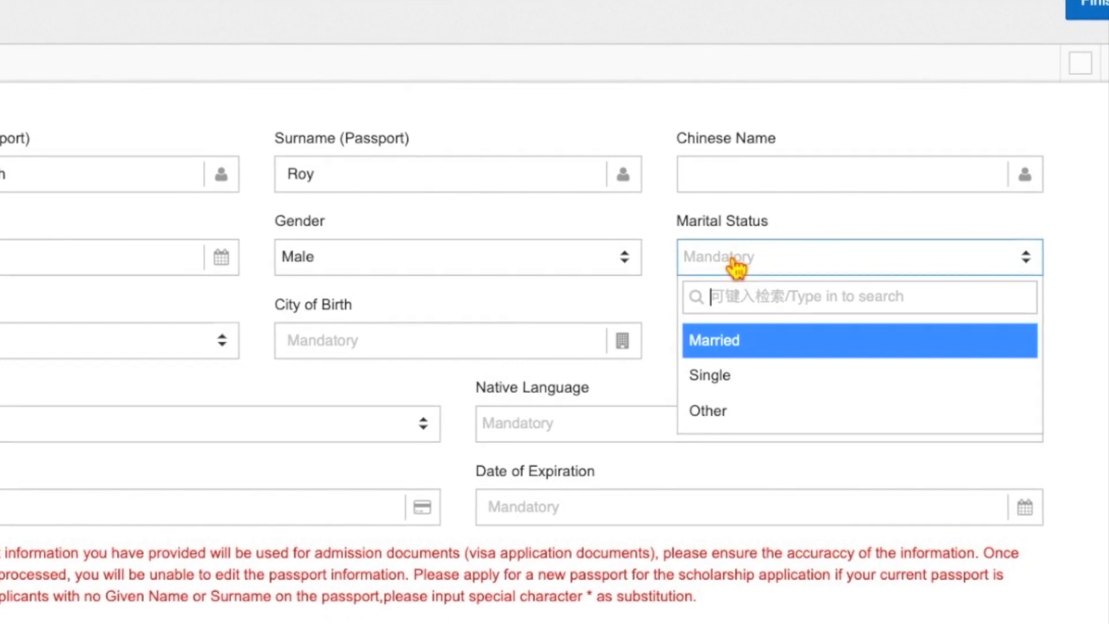
left_click(727, 346)
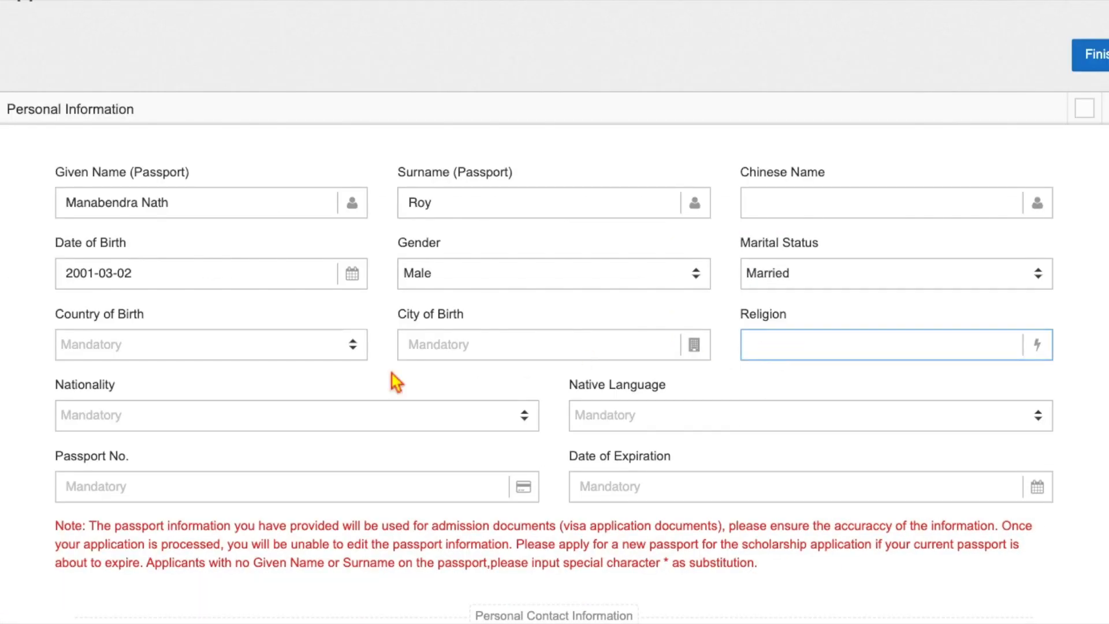
- Set country of birth to Bangladesh, city of birth Rangpur, and religion Hindu
left_click(121, 348)
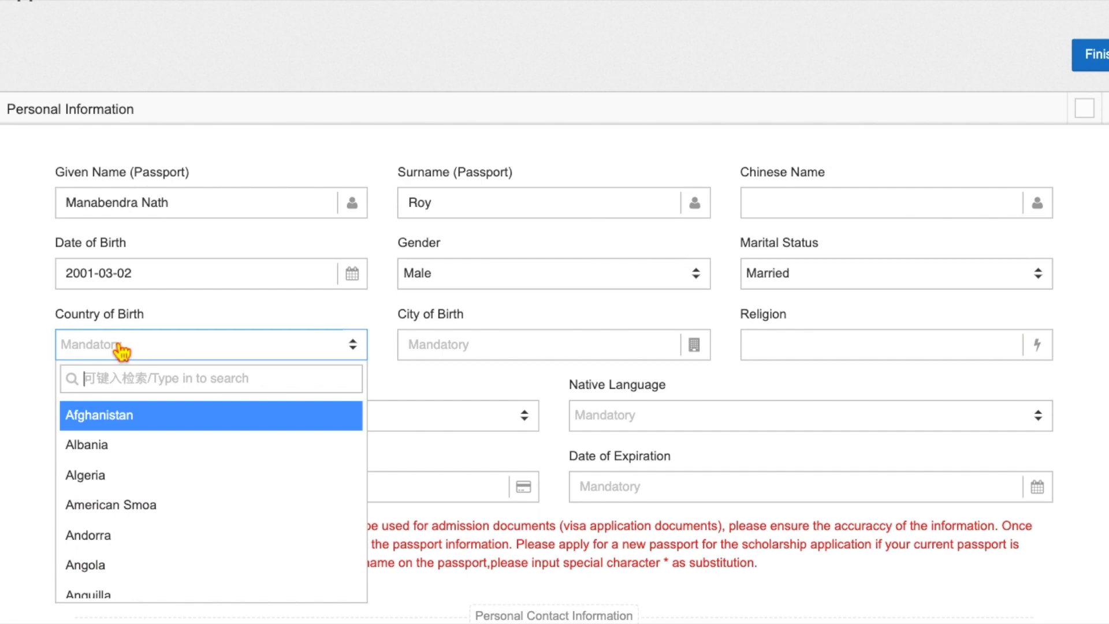
type("b")
scroll(112, 419, "down", 3)
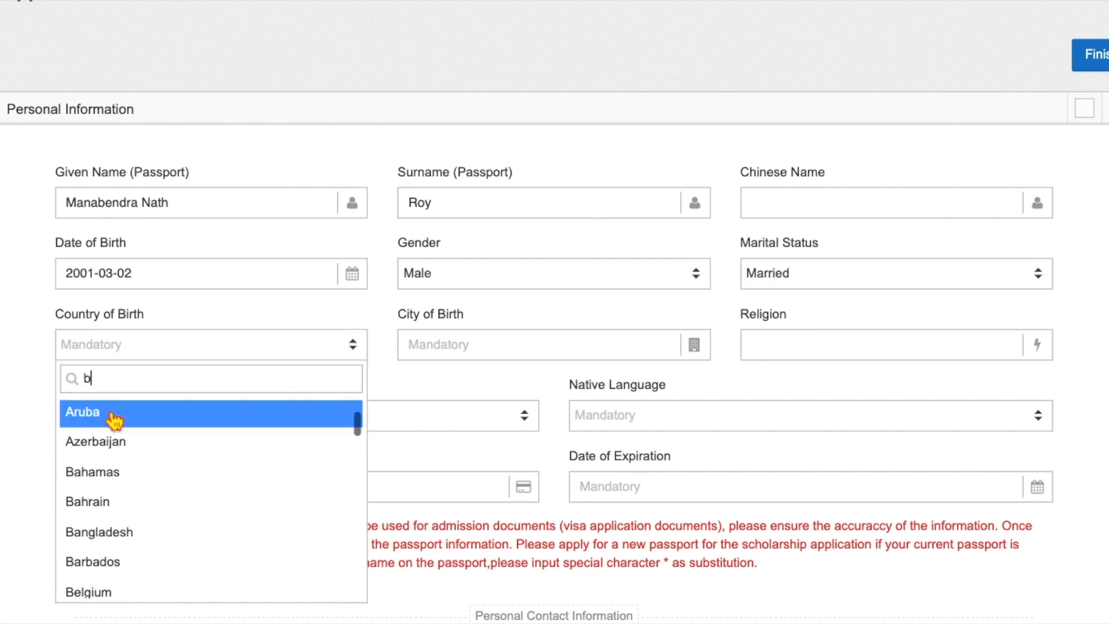
left_click(112, 401)
left_click(407, 341)
scroll(407, 341, "down", 2)
left_click(456, 253)
type("Rangpur")
left_click(787, 250)
type("Hindu")
- Choose Bangladesh as the nationality
left_click(242, 329)
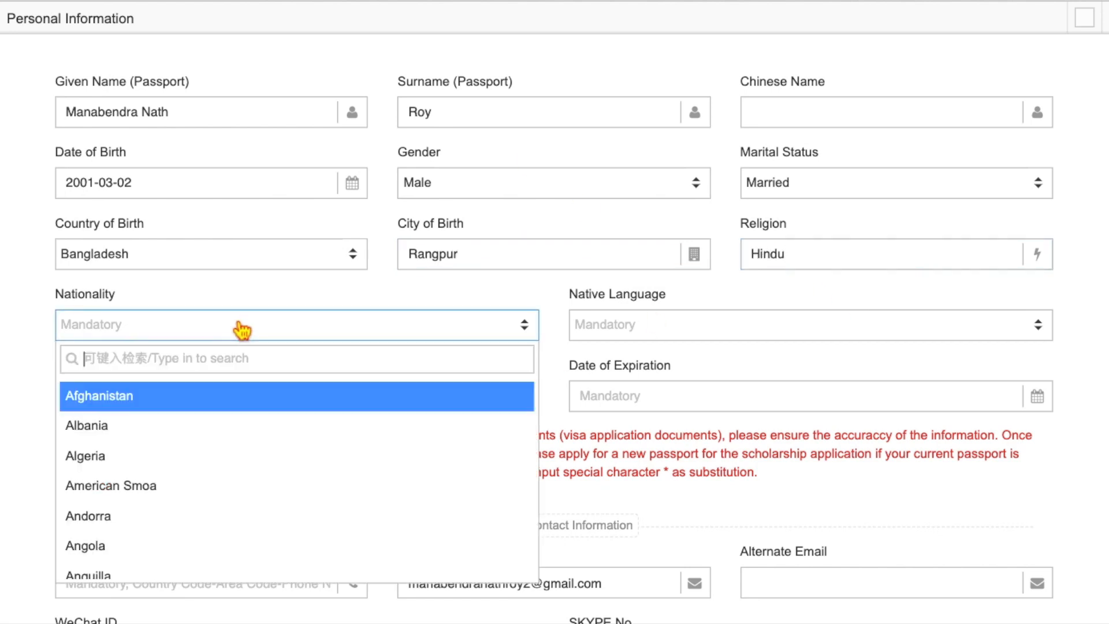
type("ban")
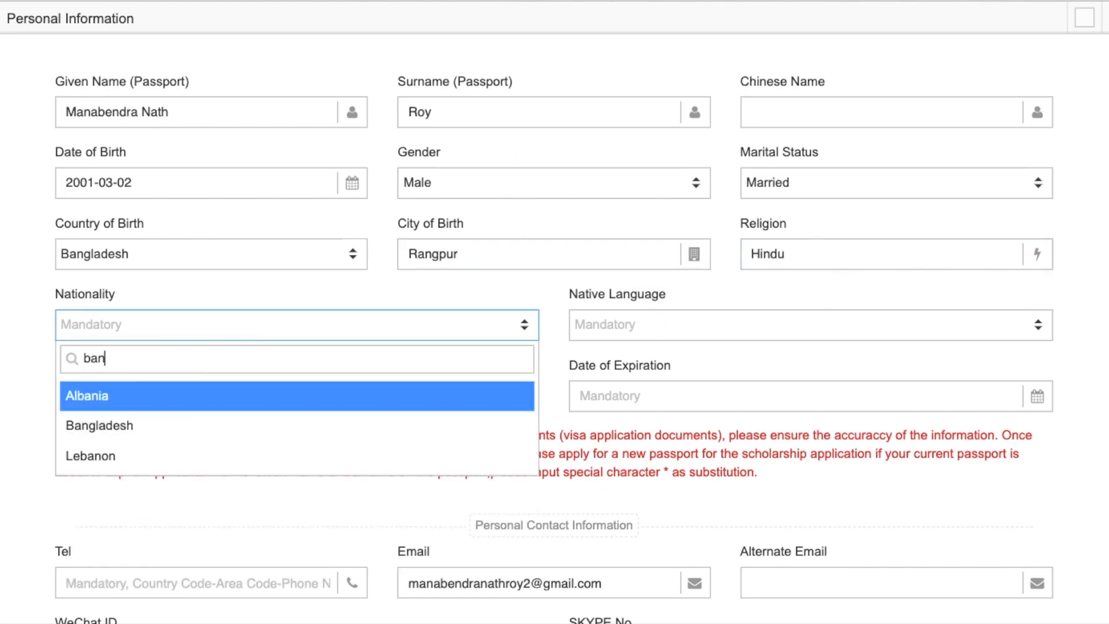
left_click(121, 436)
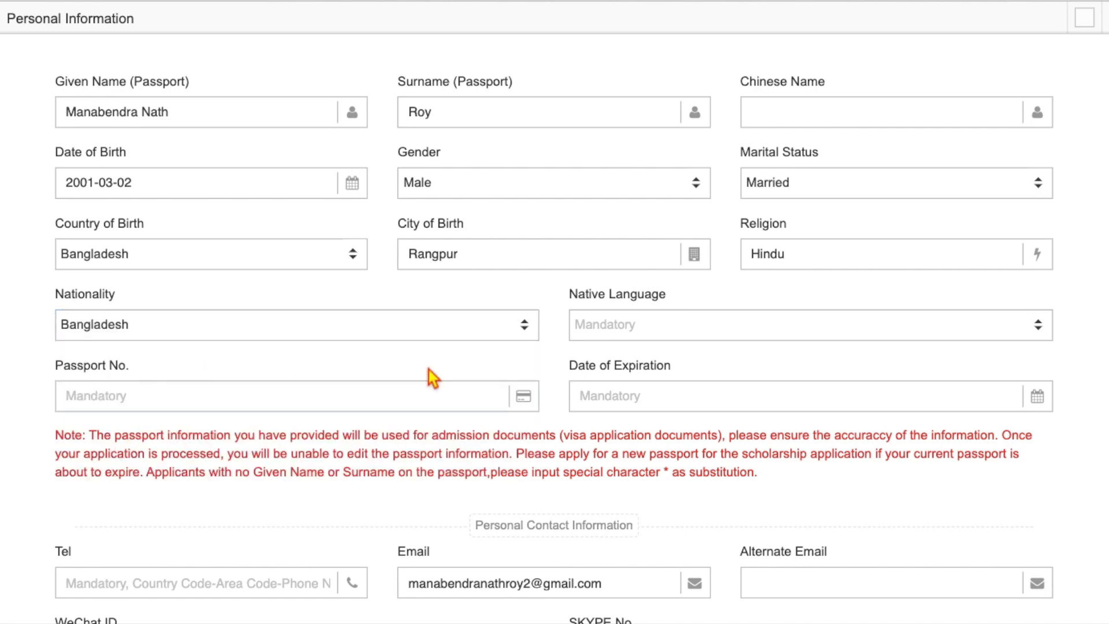
- Set the native language to Other
left_click(614, 332)
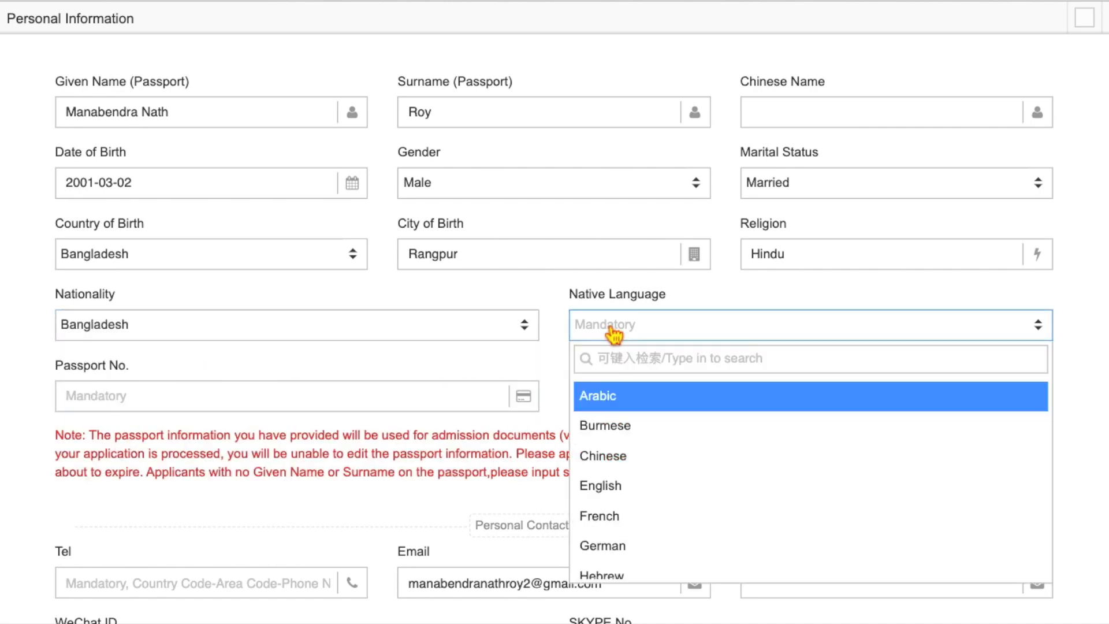
type("bem")
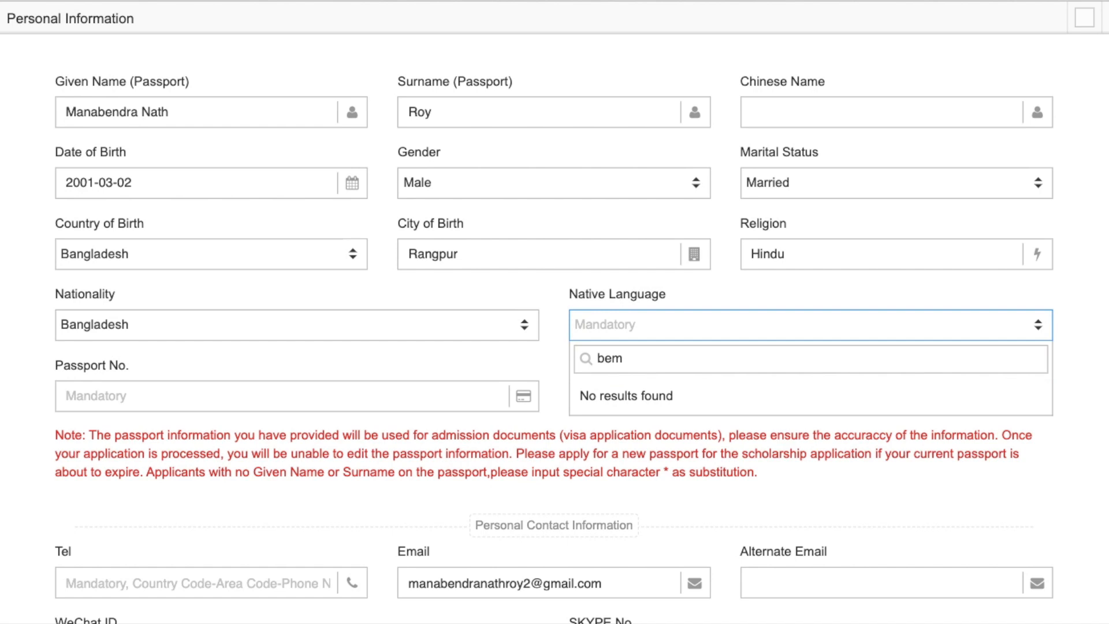
key("BackSpace")
type("n")
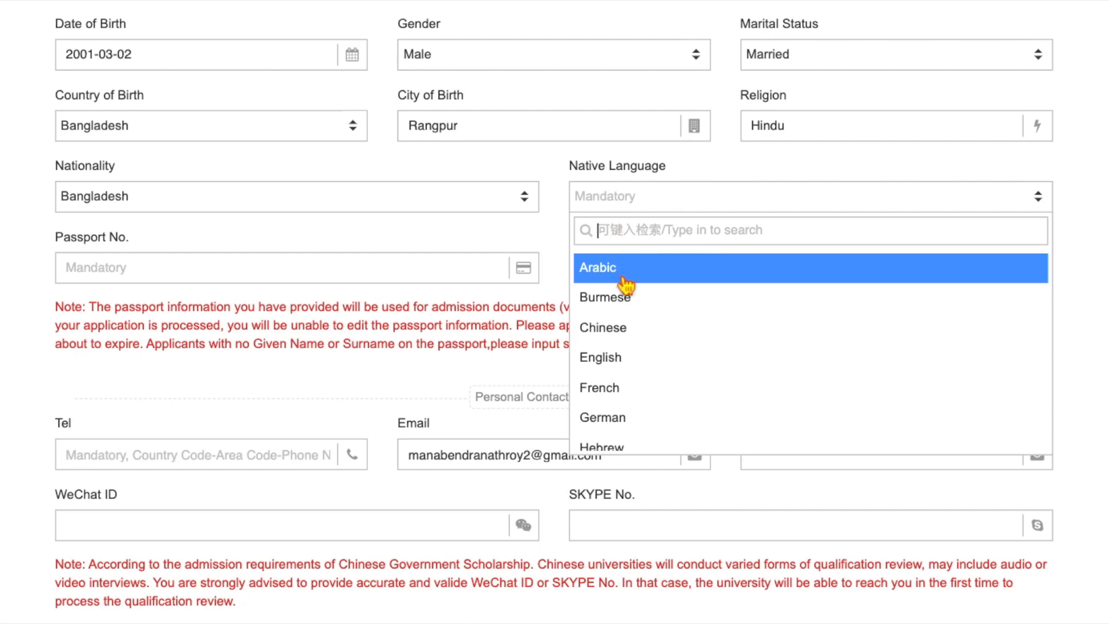
scroll(648, 386, "down", 4)
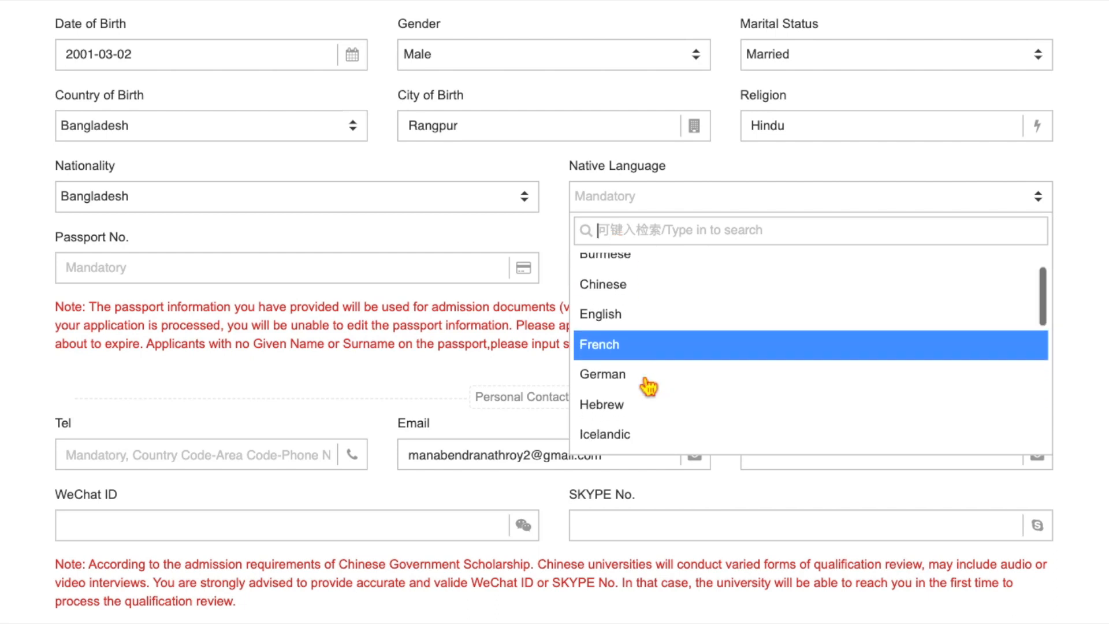
scroll(648, 386, "down", 5)
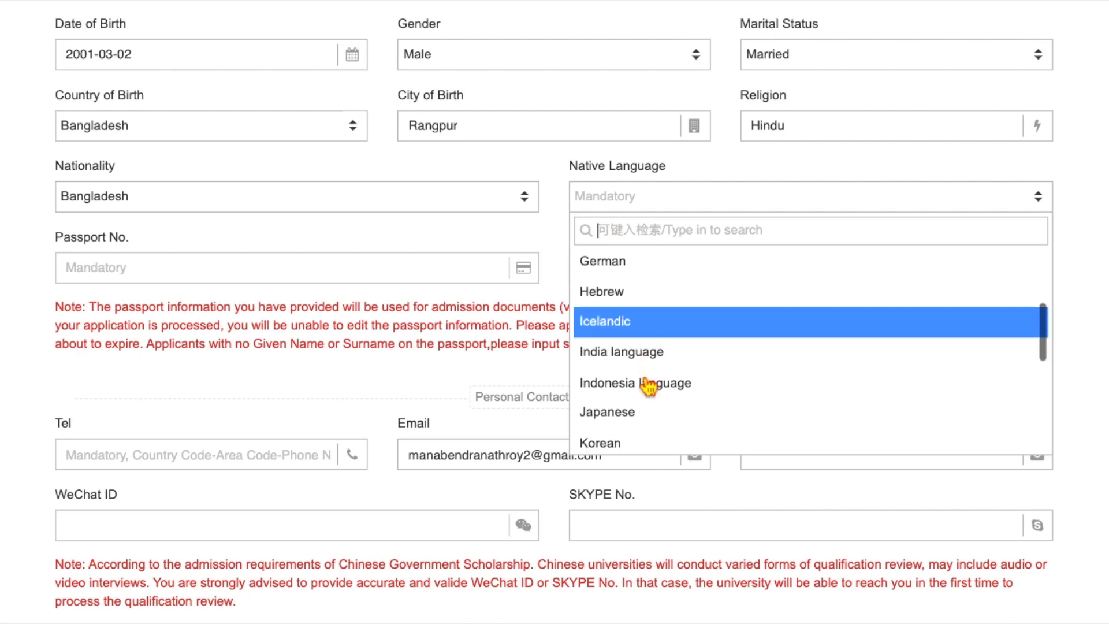
scroll(648, 386, "down", 3)
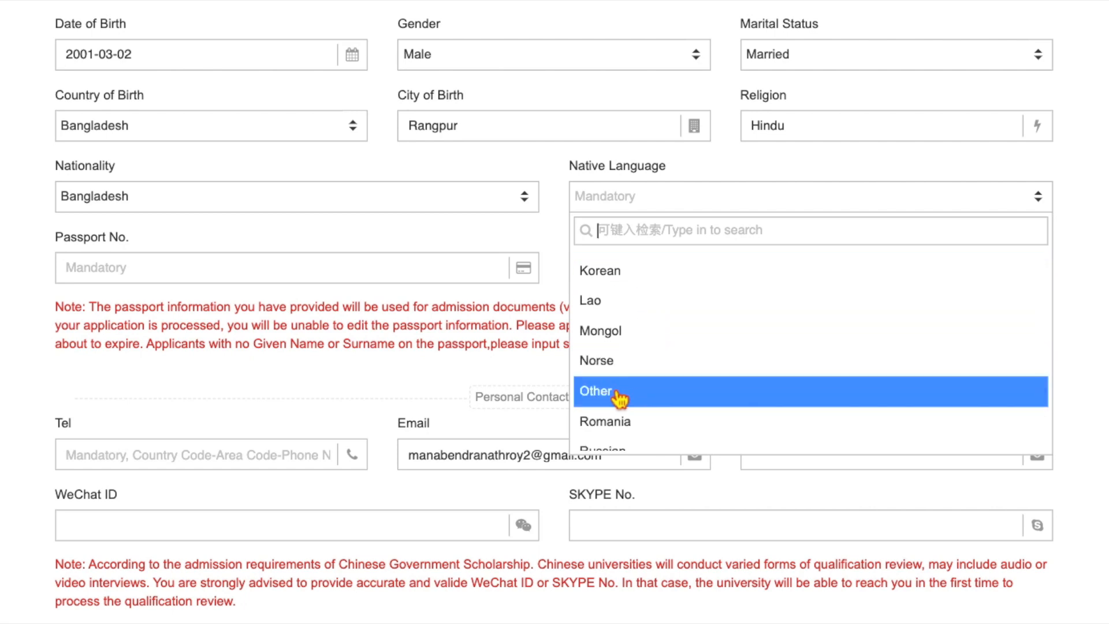
left_click(619, 397)
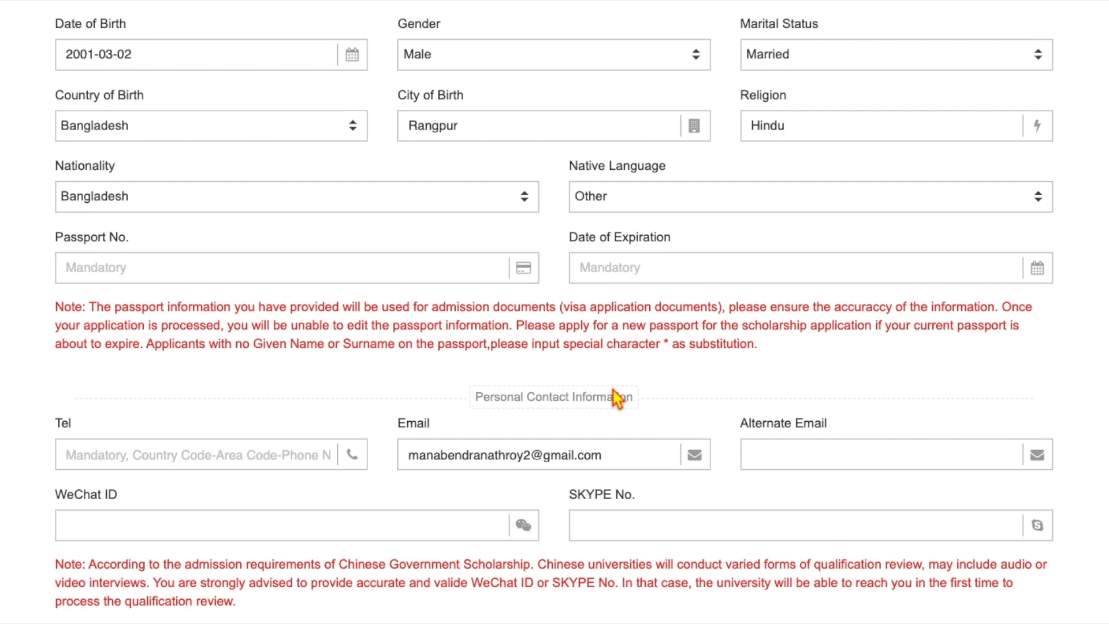
- Enter the passport number and set its expiration to June 2026
left_click(151, 280)
type("m")
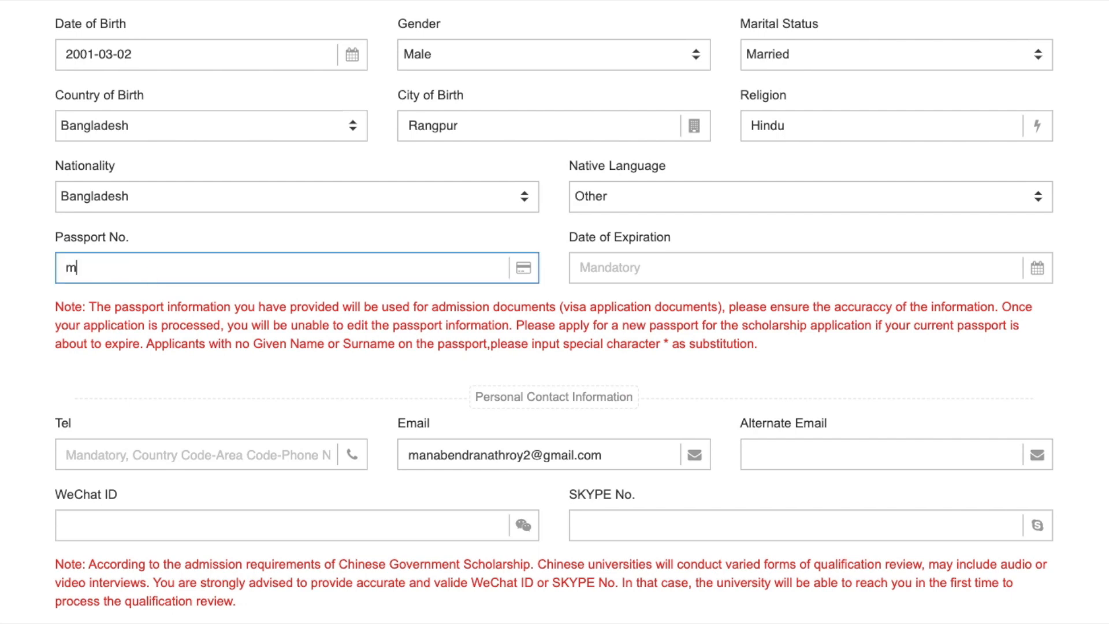
type("an123roy")
left_click(602, 272)
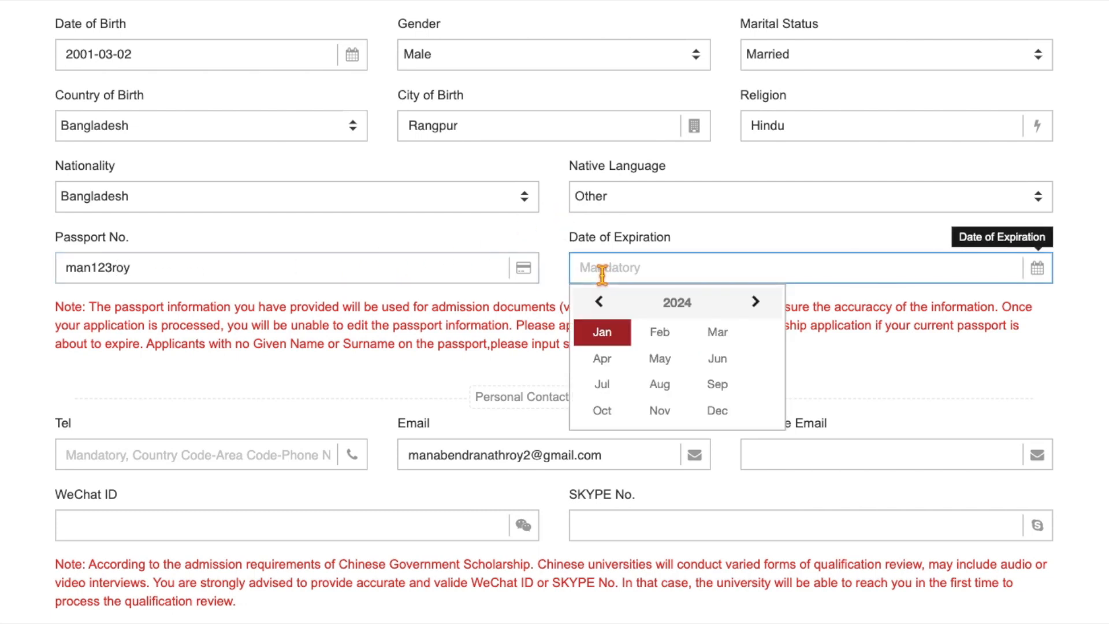
left_click(756, 303)
left_click(756, 303)
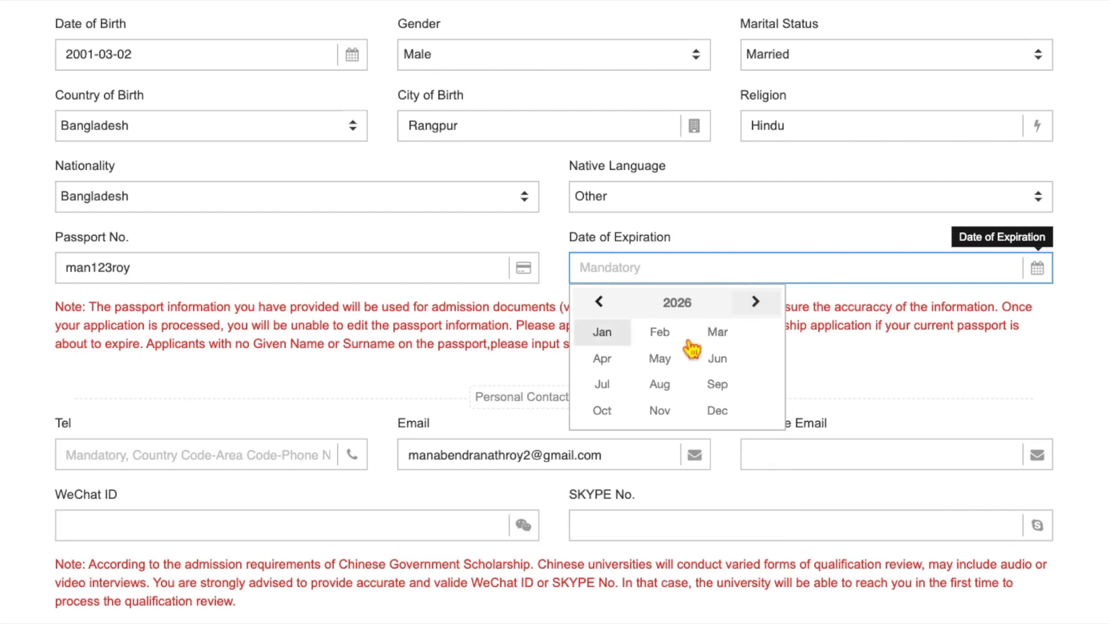
left_click(717, 371)
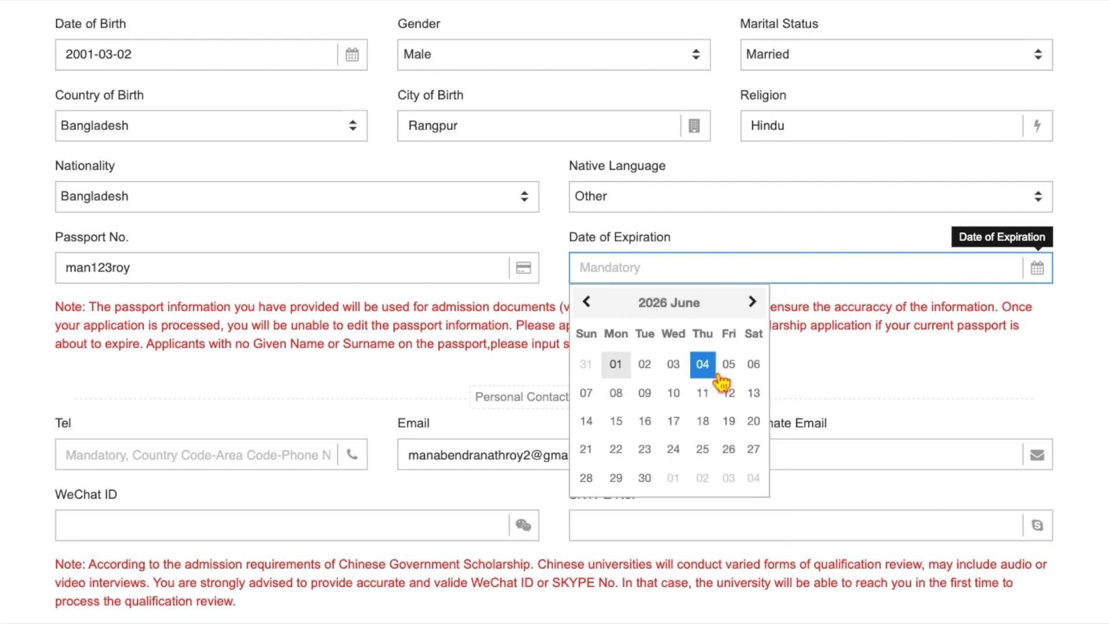
scroll(220, 163, "down", 5)
left_click(234, 170)
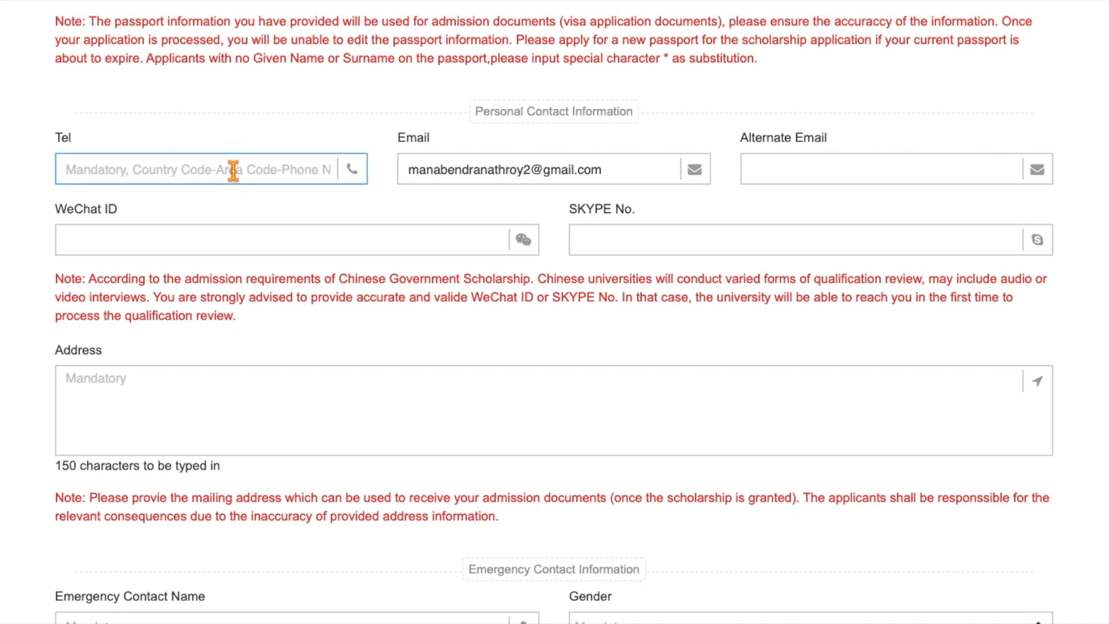
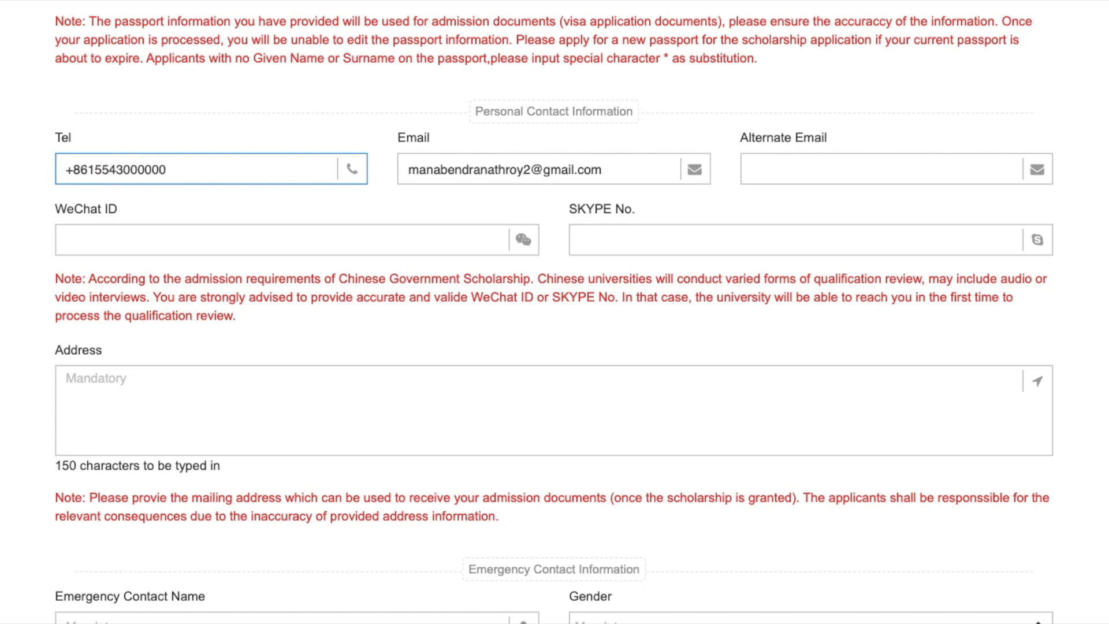
- Fill in the applicant's phone number, WeChat ID and Skype ID
left_click(757, 161)
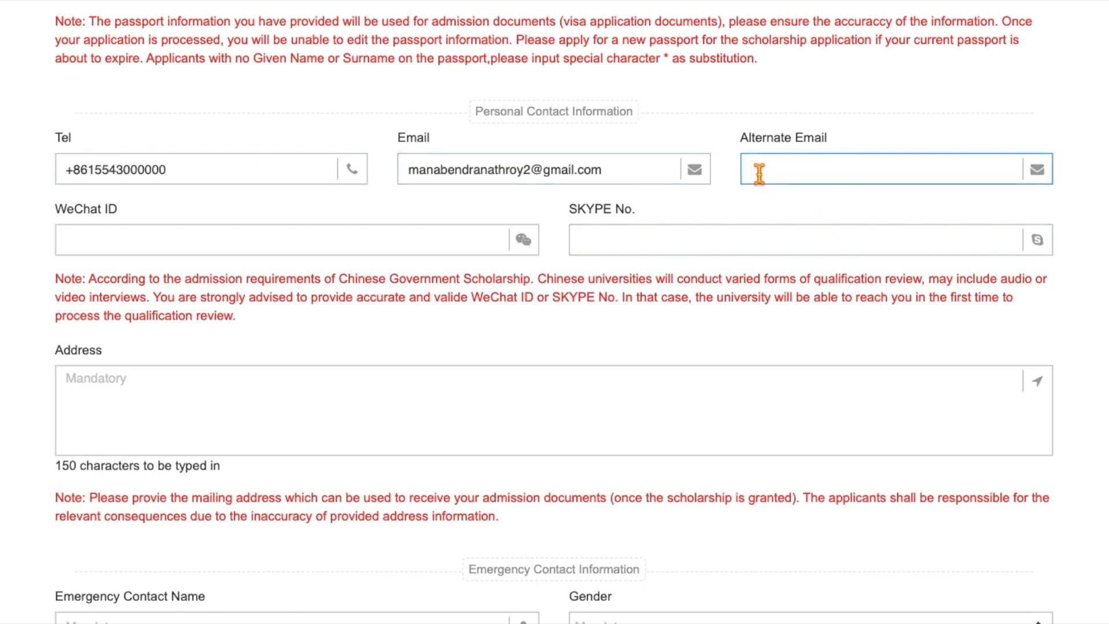
left_click(89, 239)
scroll(89, 124, "down", 2)
type("jo")
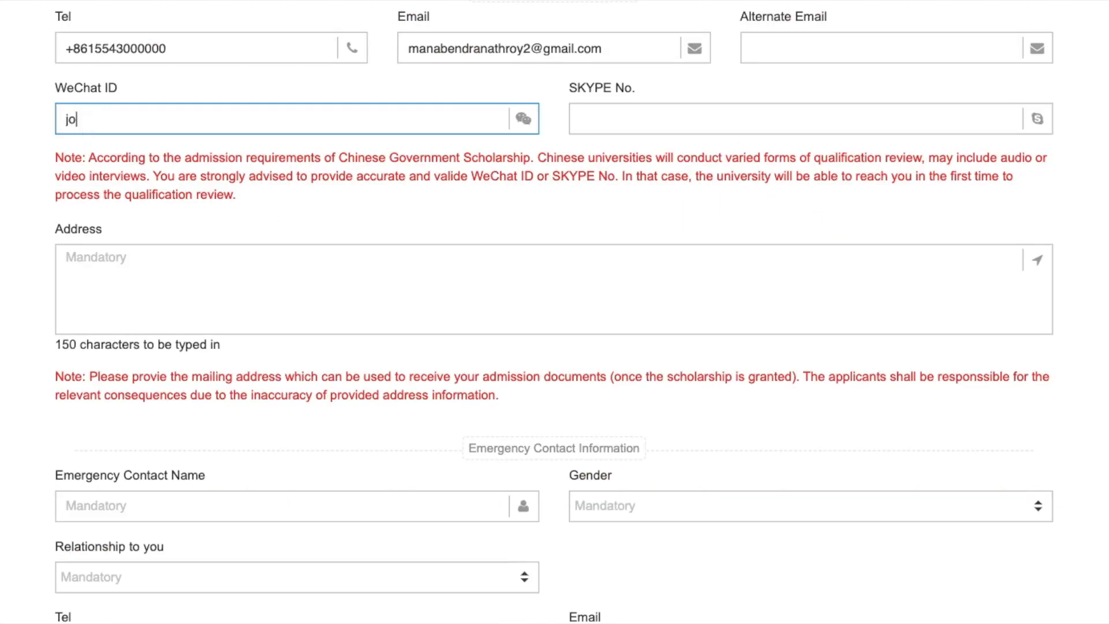
type("y1234567890")
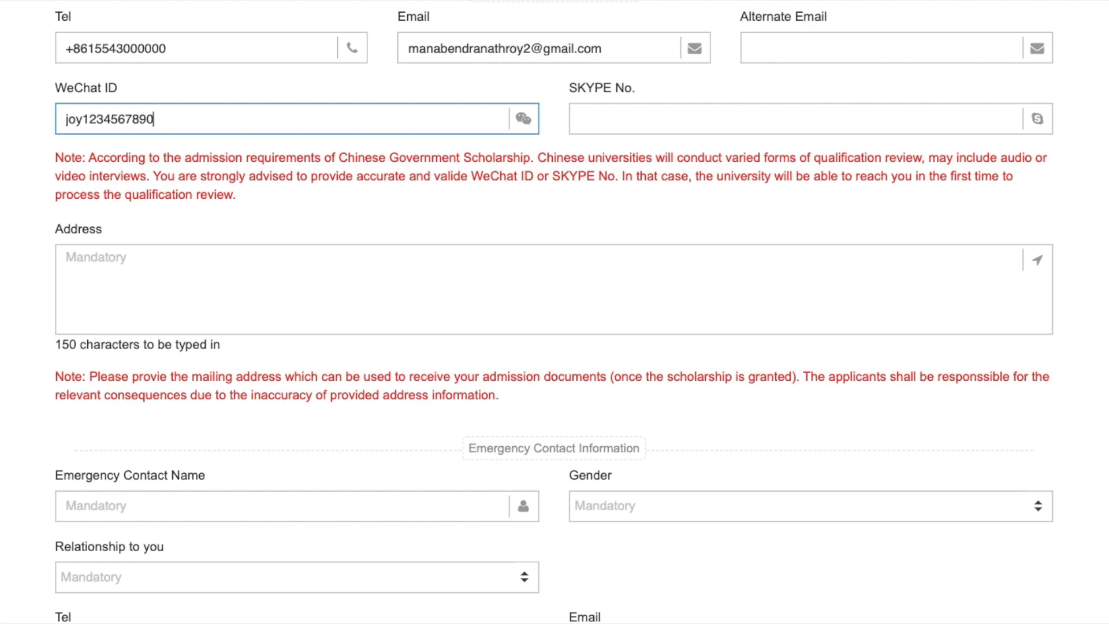
left_click(590, 126)
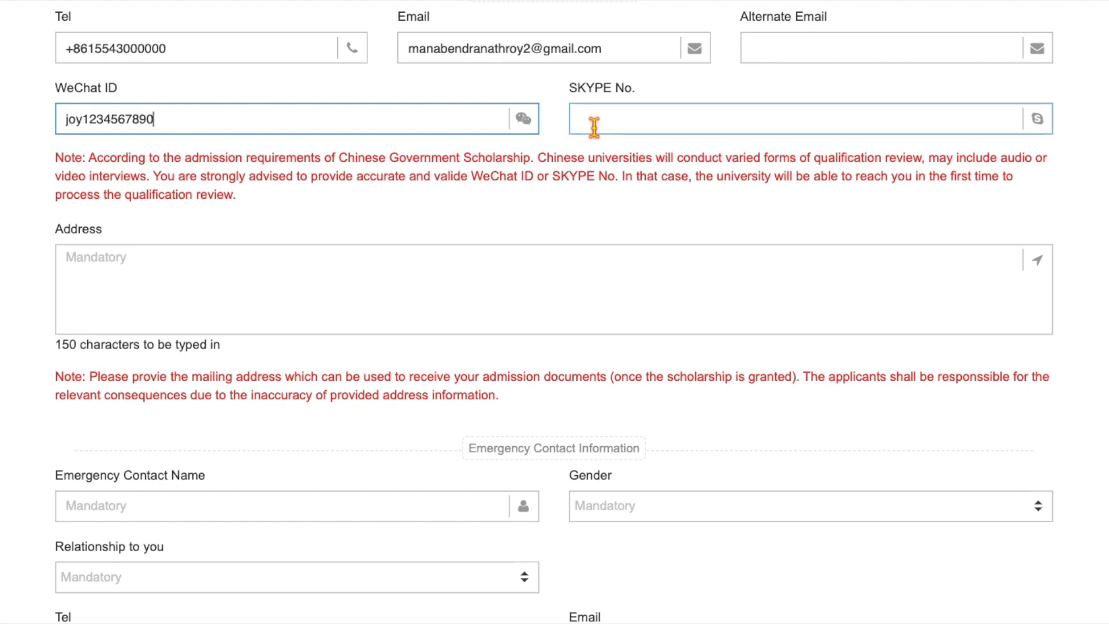
type("jo")
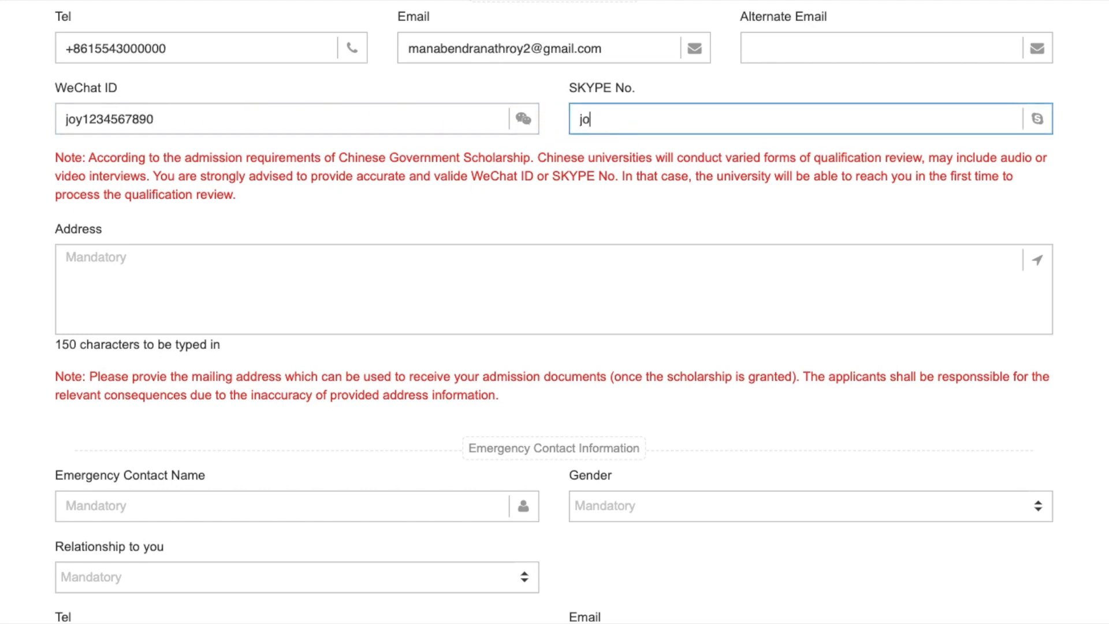
type("y1234567890")
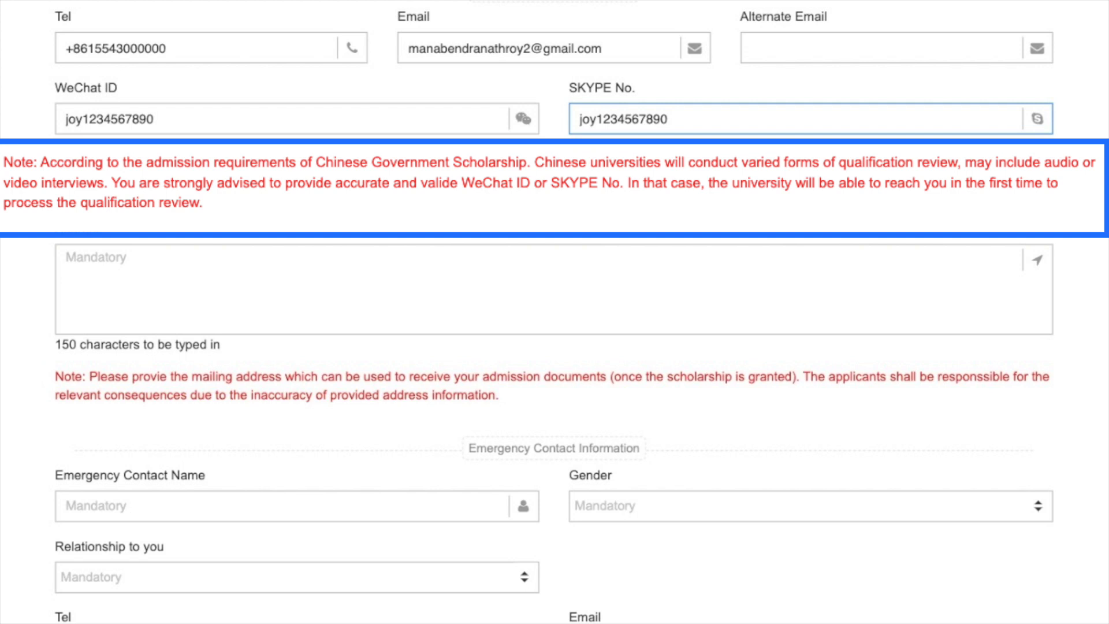
- Type the applicant's mailing address in Address and correct the misspelled last letter
scroll(554, 289, "down", 2)
left_click(78, 194)
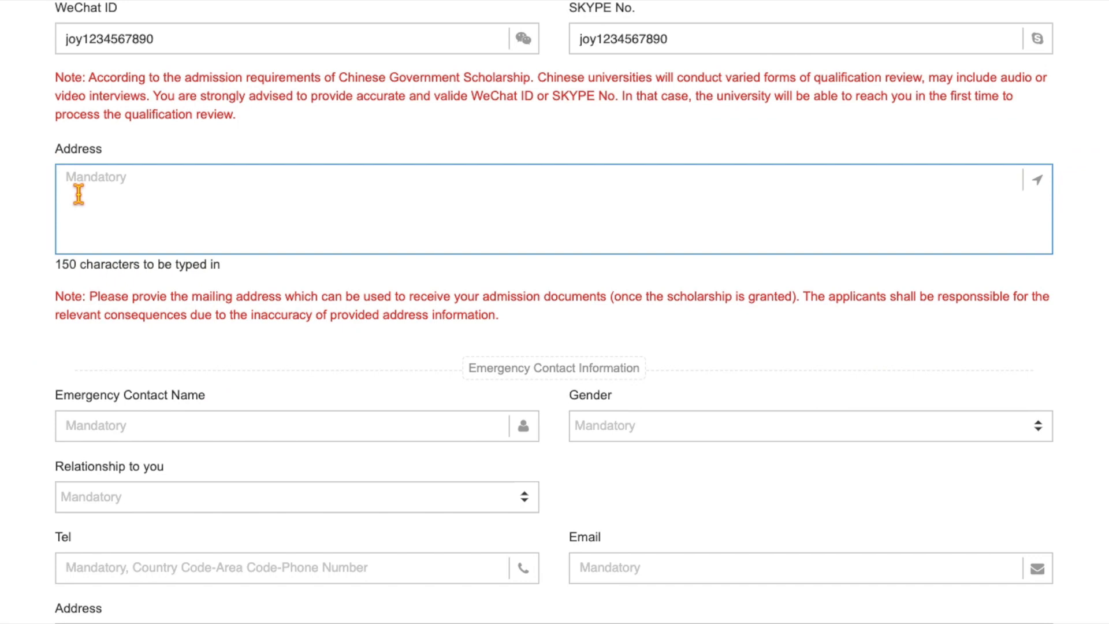
type("h")
scroll(555, 312, "down", 1)
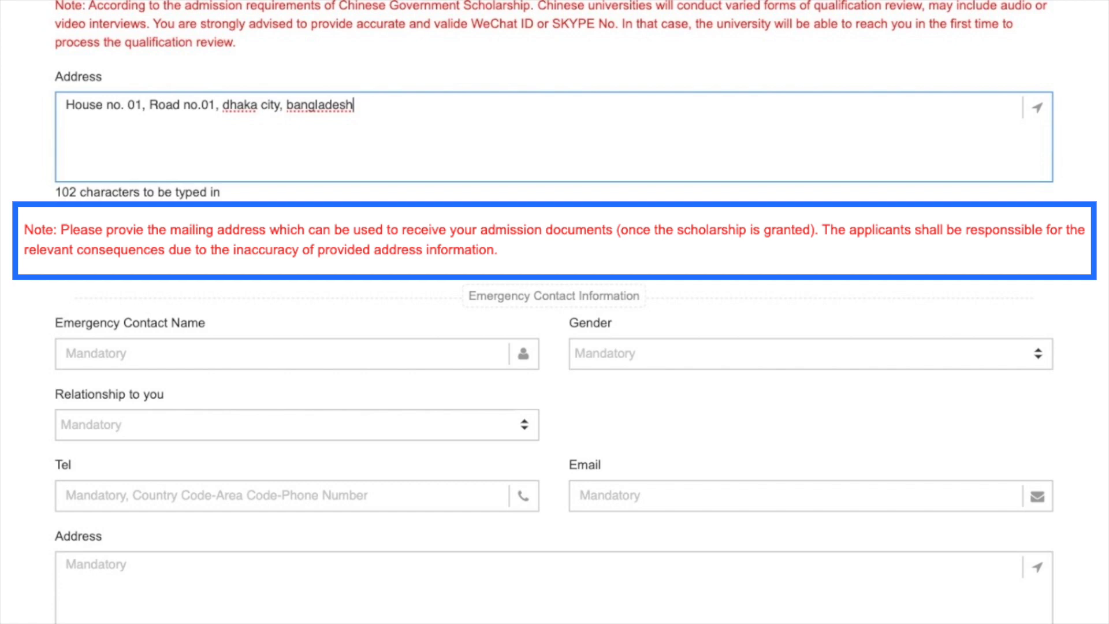
scroll(134, 362, "down", 2)
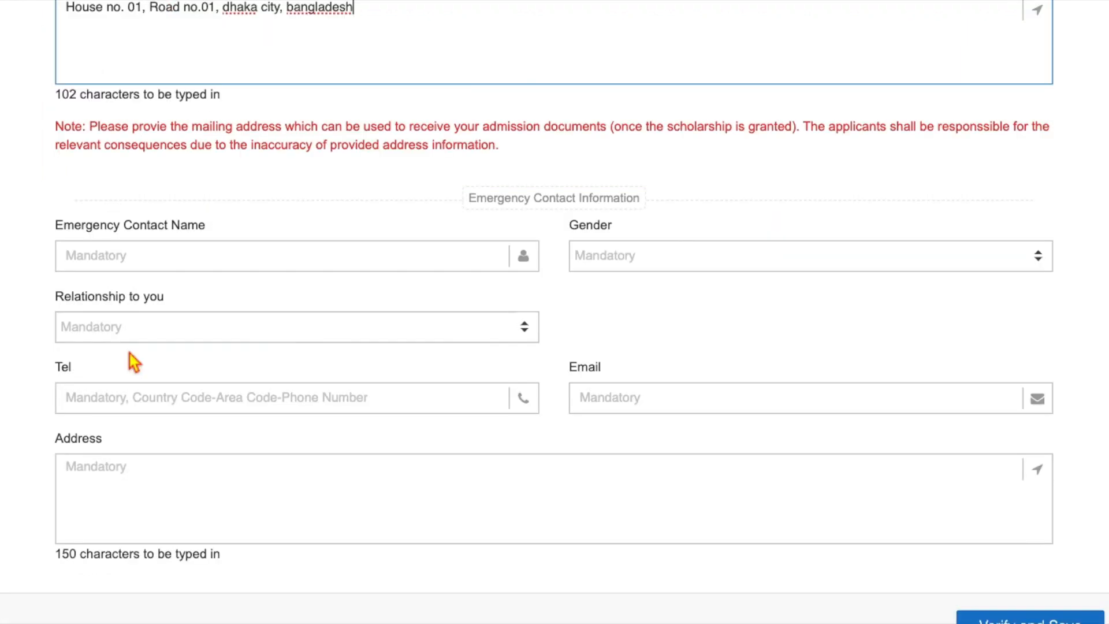
scroll(134, 362, "down", 1)
- Enter the emergency contact's name, with gender Female and relationship Spouse
left_click(134, 211)
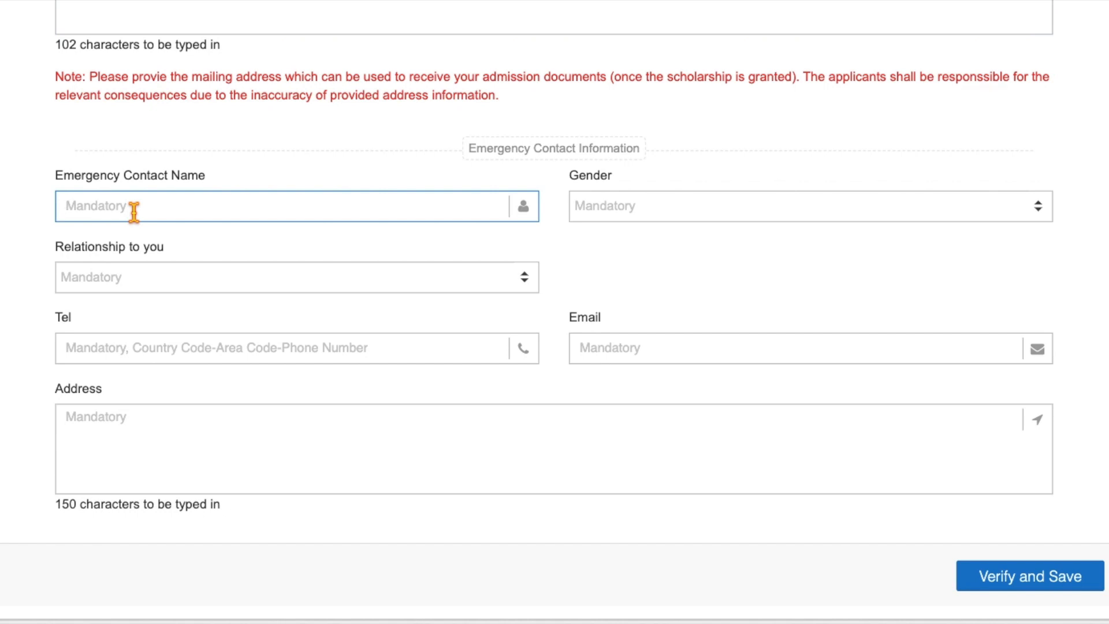
type("Roy")
left_click(635, 207)
left_click(630, 275)
left_click(128, 278)
scroll(129, 449, "down", 2)
left_click(129, 513)
- Fill in the emergency contact's phone number, e-mail and home address, then verify and save
left_click(129, 349)
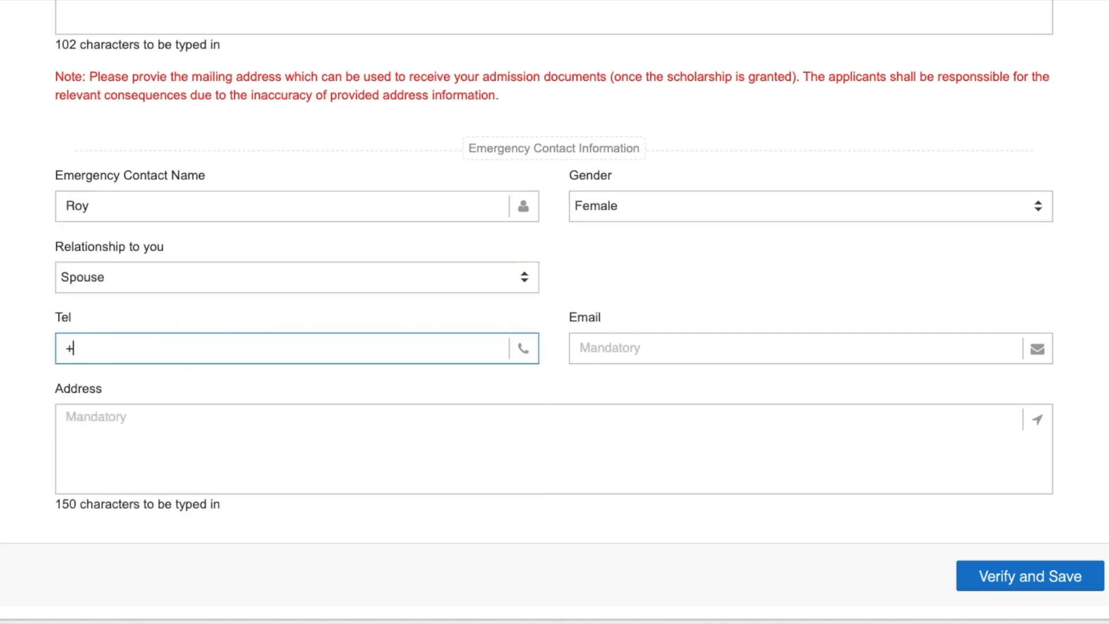
left_click(626, 349)
left_click(337, 429)
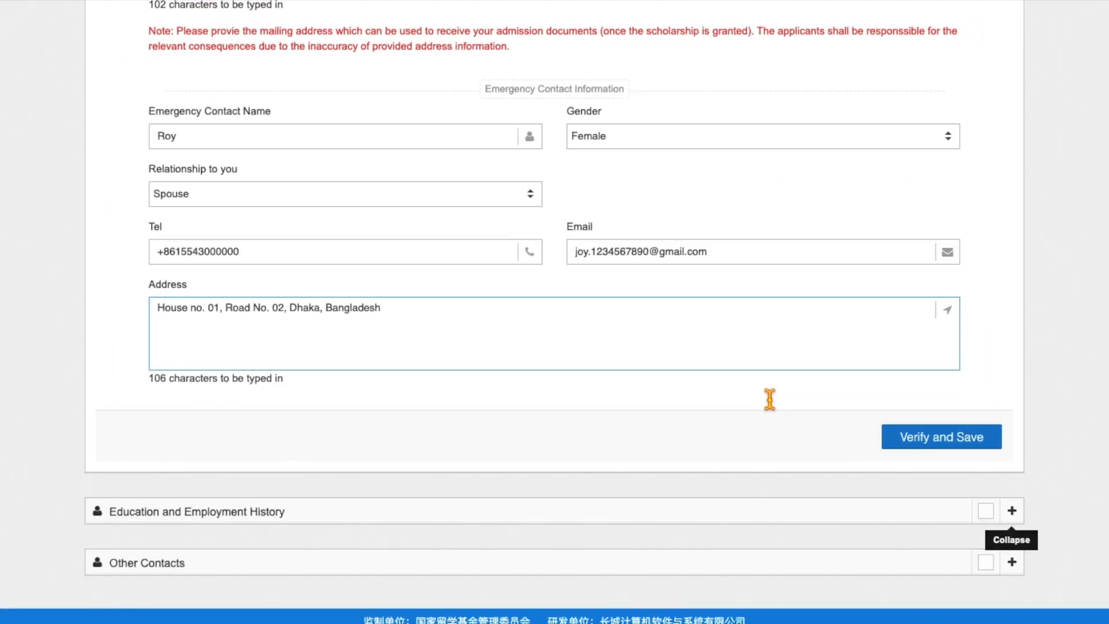
left_click(976, 511)
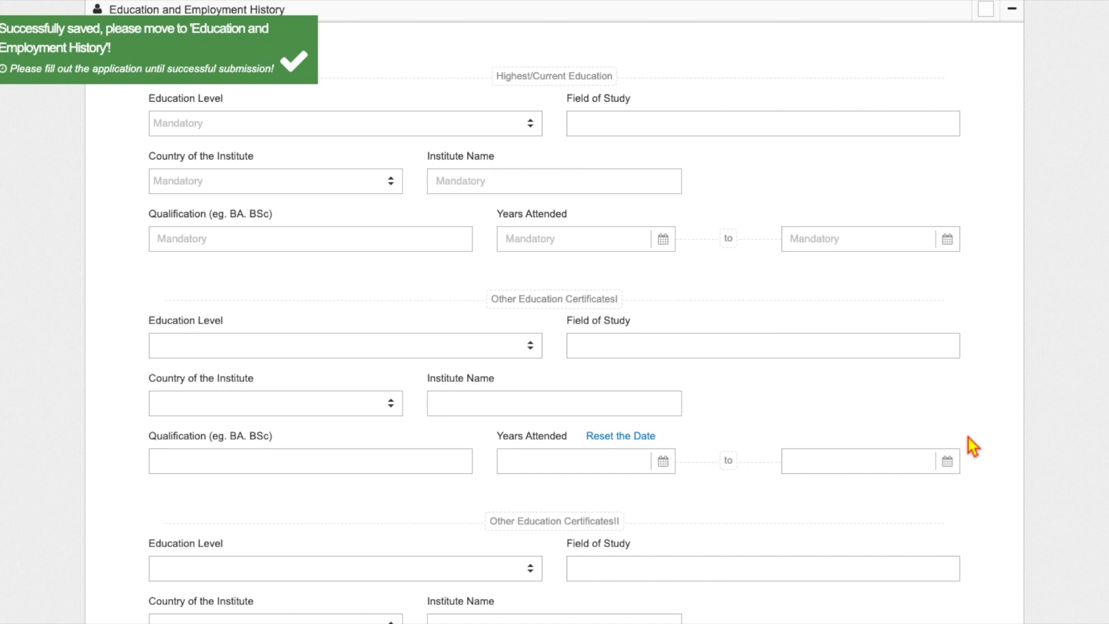
- Set the highest education level to Master's Degree with field of study Engineering
left_click(300, 72)
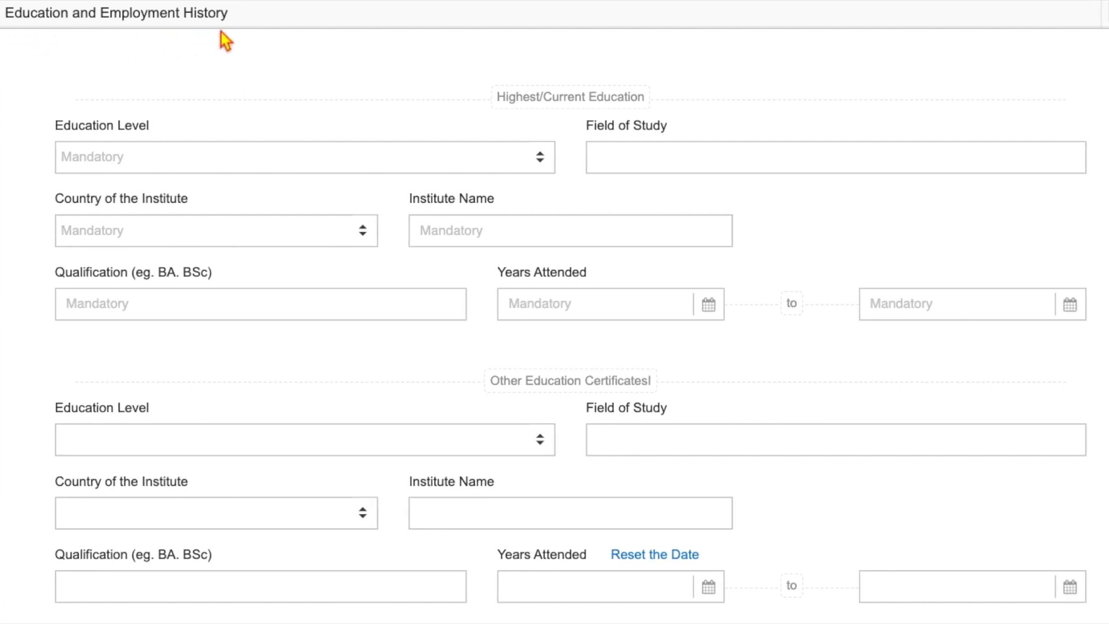
left_click(522, 169)
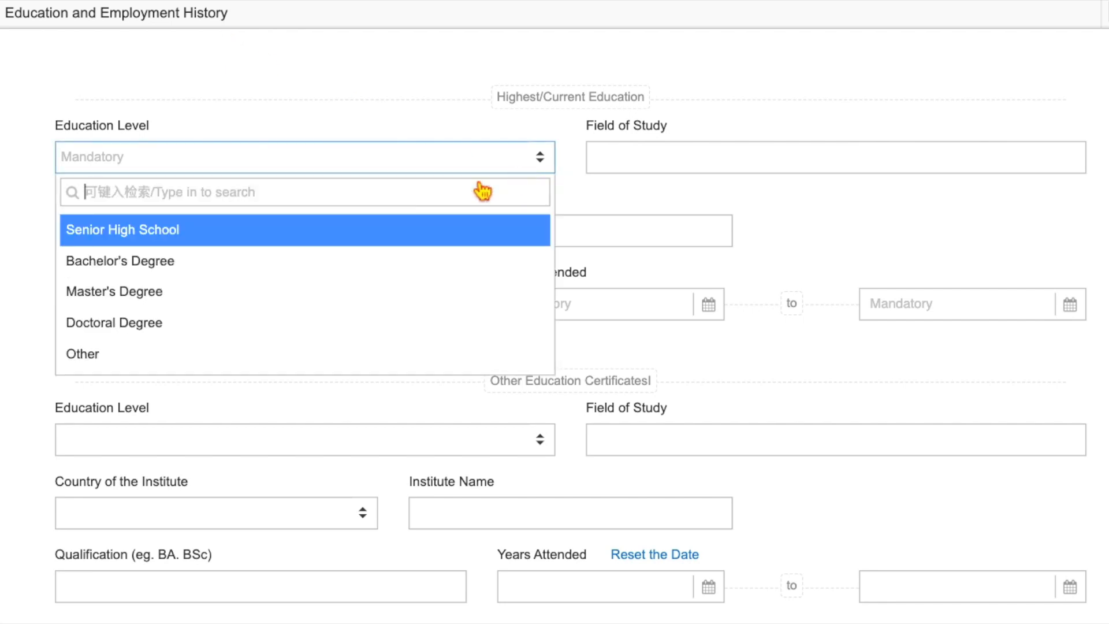
left_click(149, 301)
left_click(605, 166)
type("E")
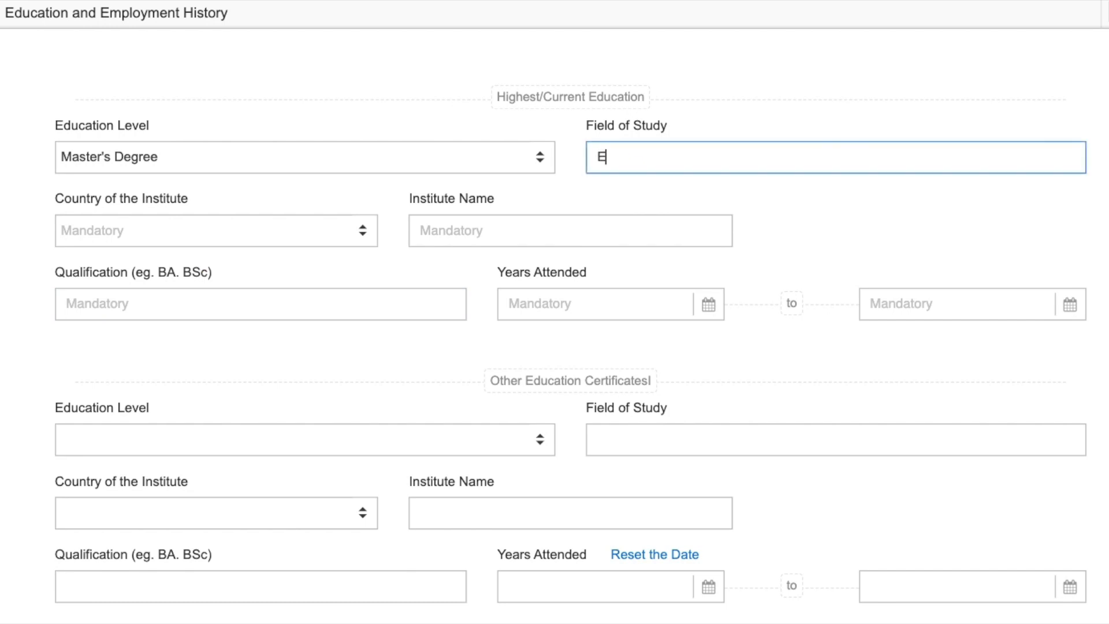
type("ngineering")
- Set the institute to Chongqing University of Posts and Telecommunications, P.R China, Chongqing, with qualification MSc
left_click(329, 234)
type("ban")
key("BackSpace")
key("BackSpace")
key("BackSpace")
type("chin")
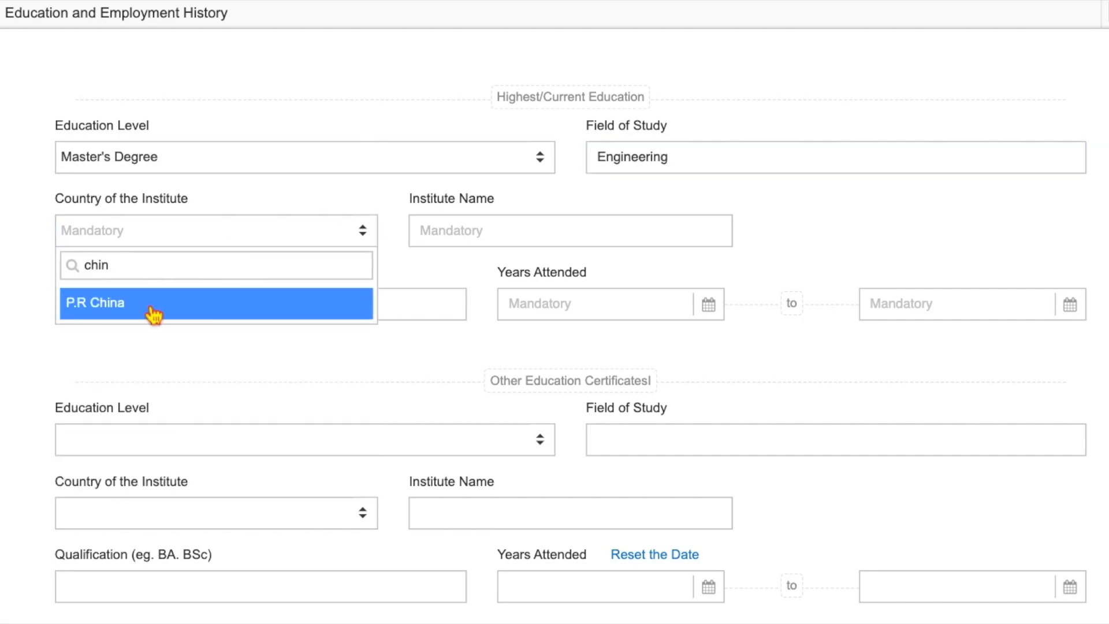
left_click(156, 309)
left_click(442, 236)
left_click(451, 365)
left_click(790, 234)
scroll(798, 350, "down", 6)
scroll(865, 349, "down", 12)
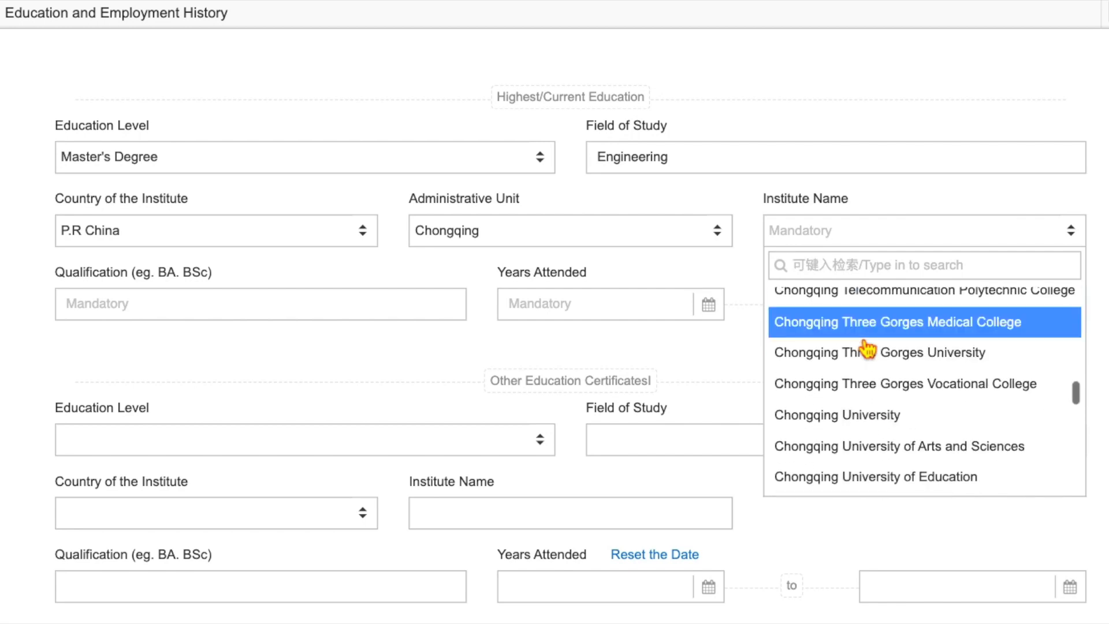
left_click(861, 409)
key("Tab")
type("M")
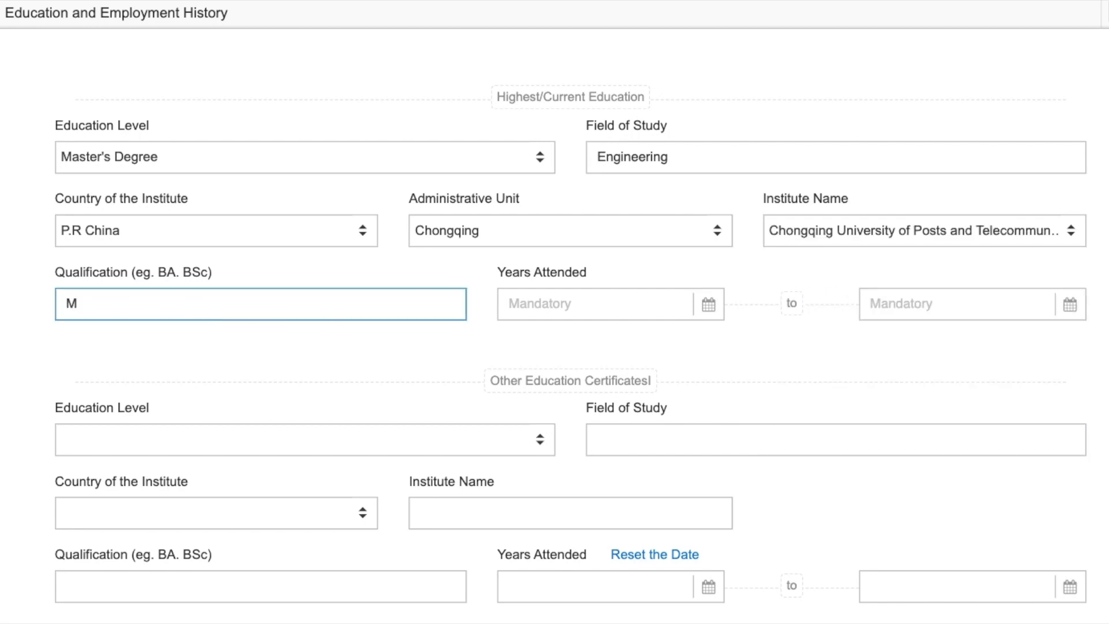
type("Sc")
- Set the study dates from 2016-01-01 to 2018-09-20
left_click(609, 309)
left_click(529, 339)
left_click(529, 339)
left_click(590, 369)
left_click(517, 340)
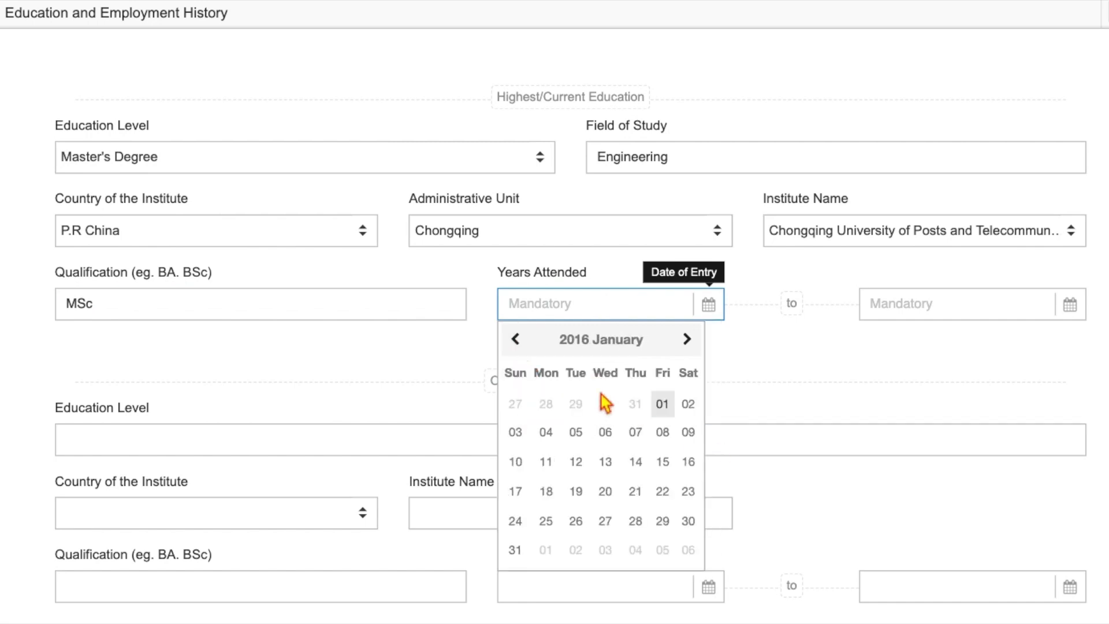
left_click(662, 404)
left_click(901, 304)
left_click(890, 339)
left_click(890, 339)
left_click(889, 339)
left_click(890, 339)
left_click(889, 339)
left_click(890, 340)
left_click(1012, 424)
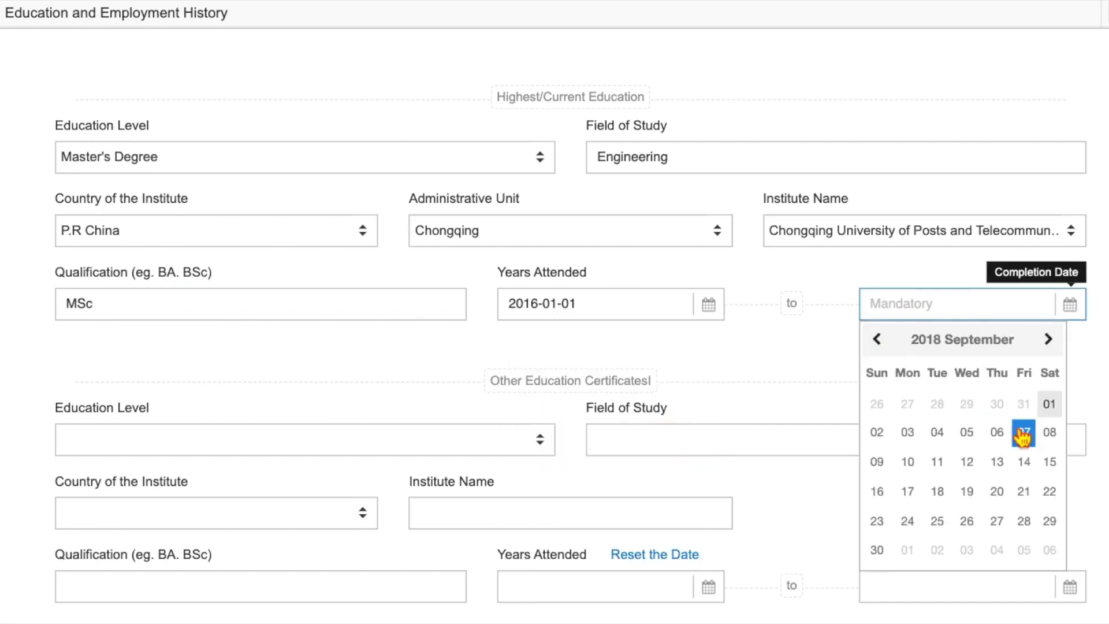
left_click(1001, 494)
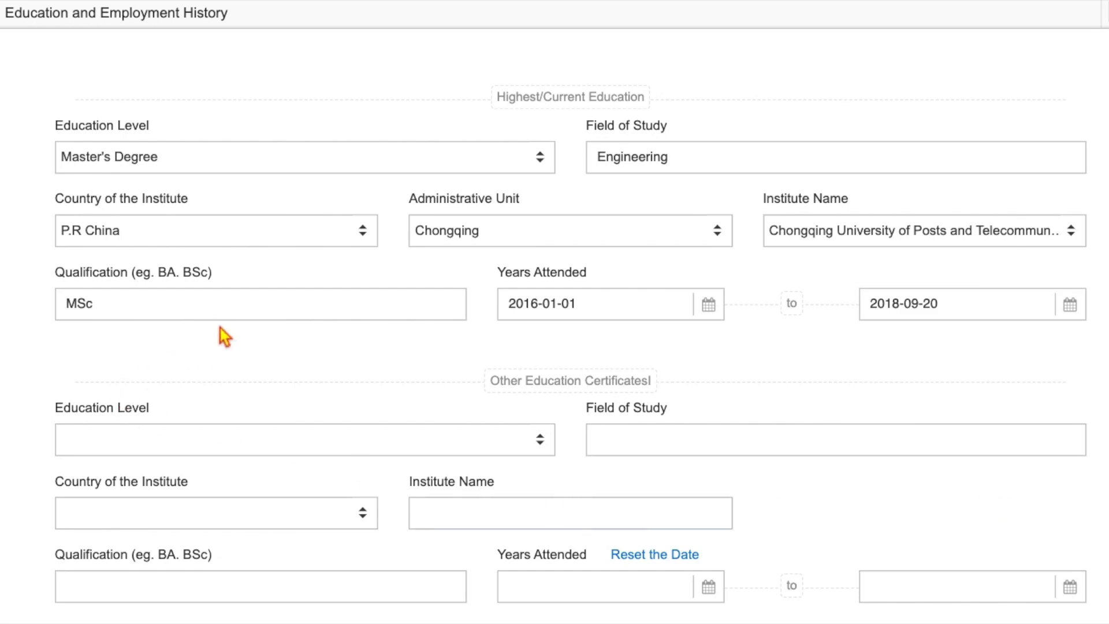
scroll(223, 328, "down", 3)
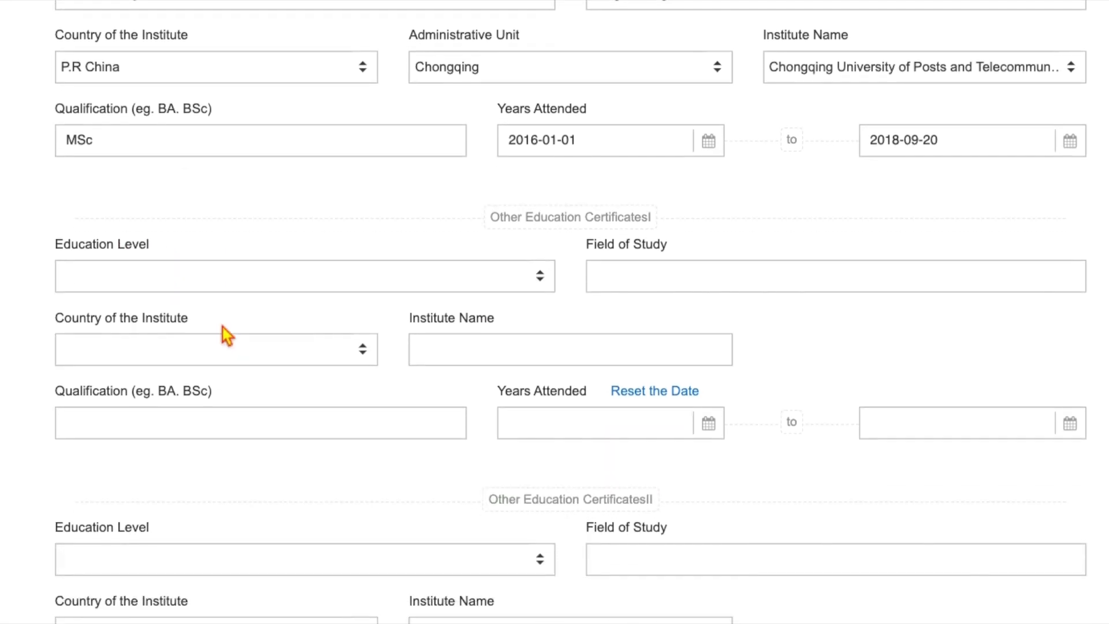
- Add a Bachelor's Degree in Engineering from Southeast University, Bangladesh, qualification BSc
left_click(152, 287)
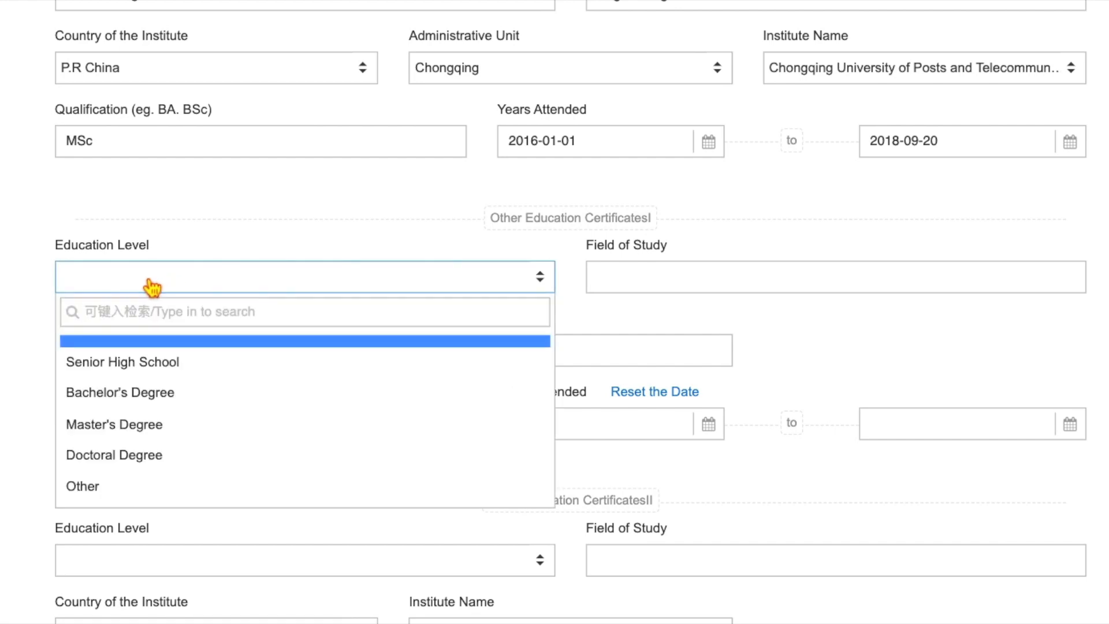
left_click(124, 392)
left_click(641, 281)
type("Engineering")
left_click(178, 358)
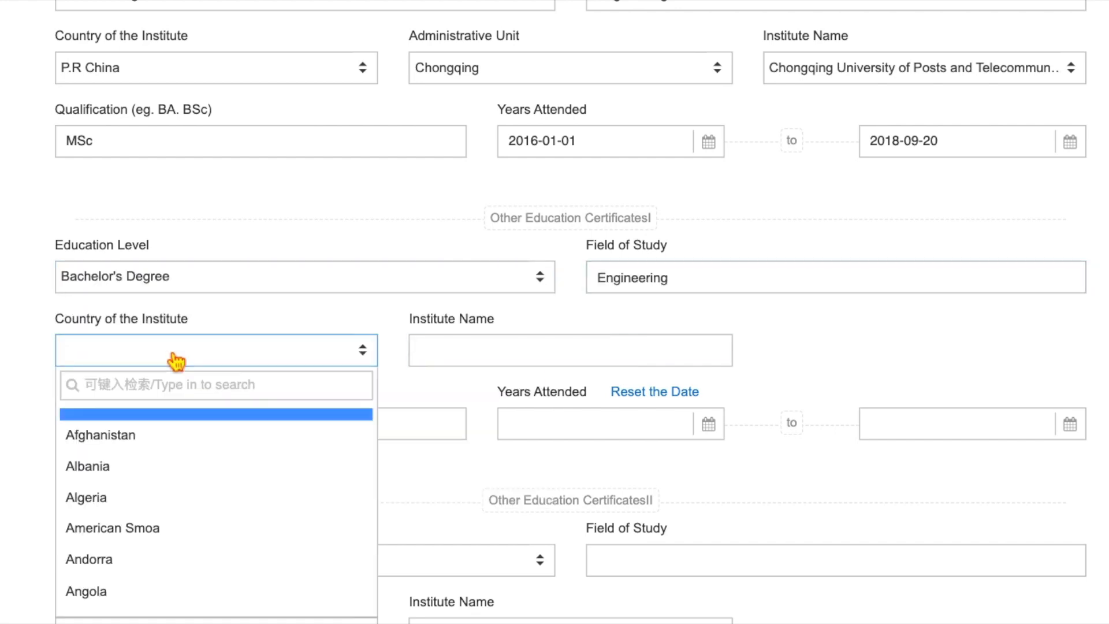
type("Bangladesh")
key("Return")
left_click(438, 352)
type("Southeast University")
key("Tab")
type("BSc")
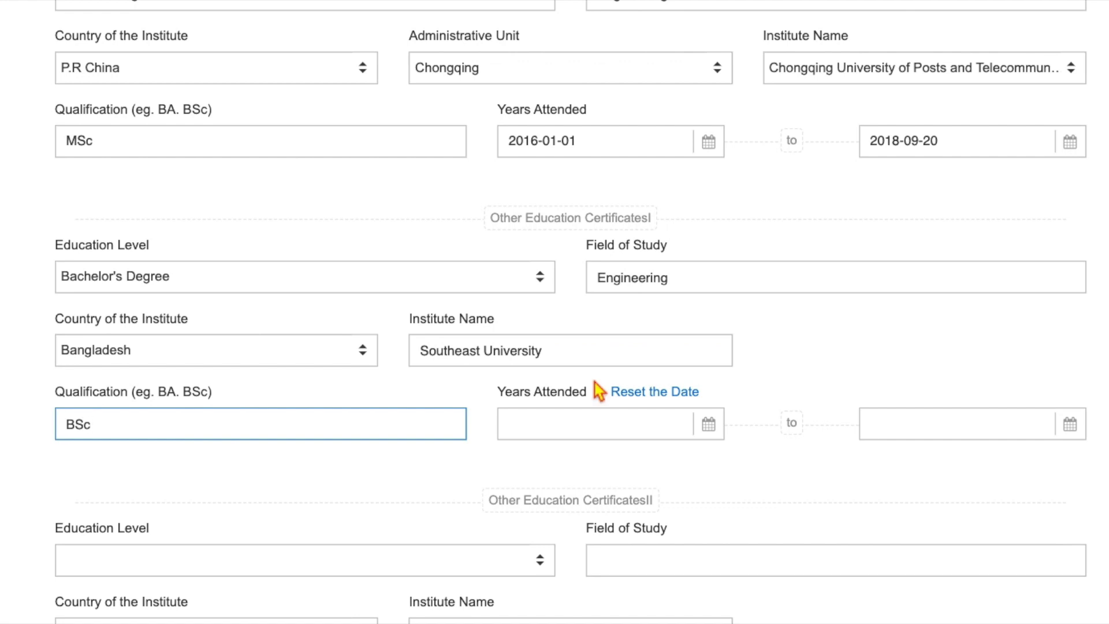
key("Tab")
- Set the bachelor's study dates from 2012-01-01 to 2015-12-24
left_click(527, 458)
left_click(528, 458)
left_click(531, 490)
left_click(515, 552)
left_click(901, 424)
left_click(1051, 458)
left_click(1012, 571)
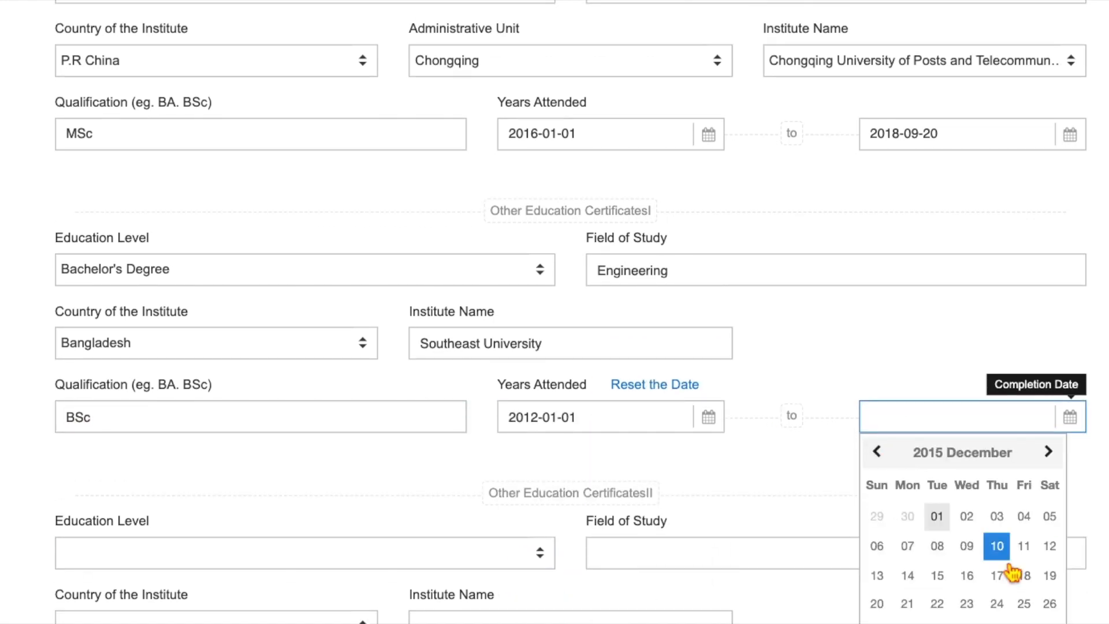
scroll(1052, 574, "down", 2)
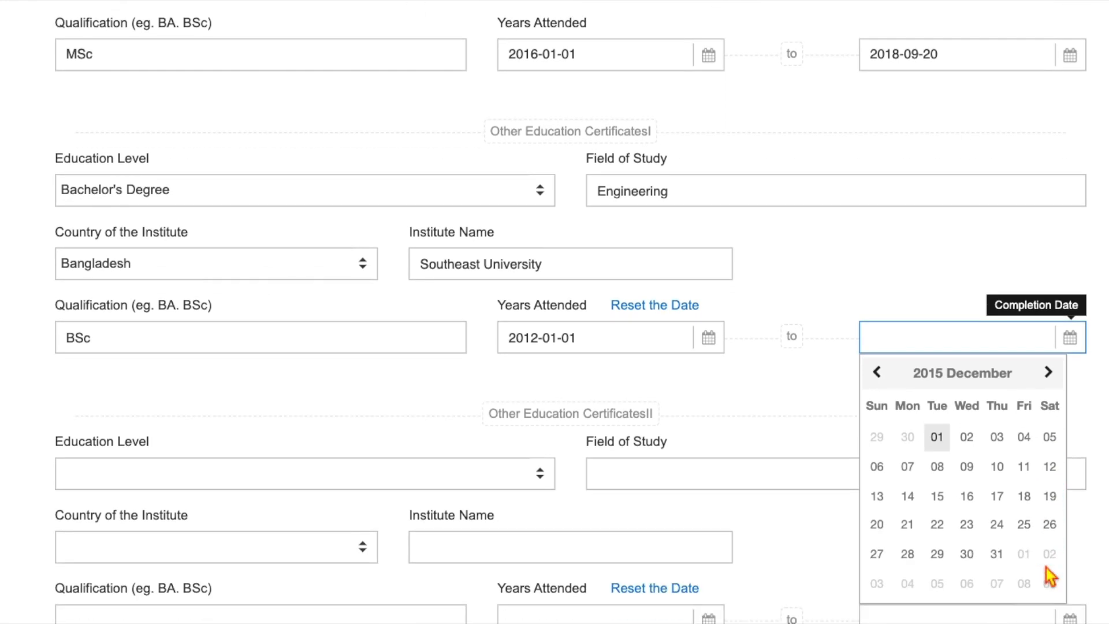
left_click(999, 527)
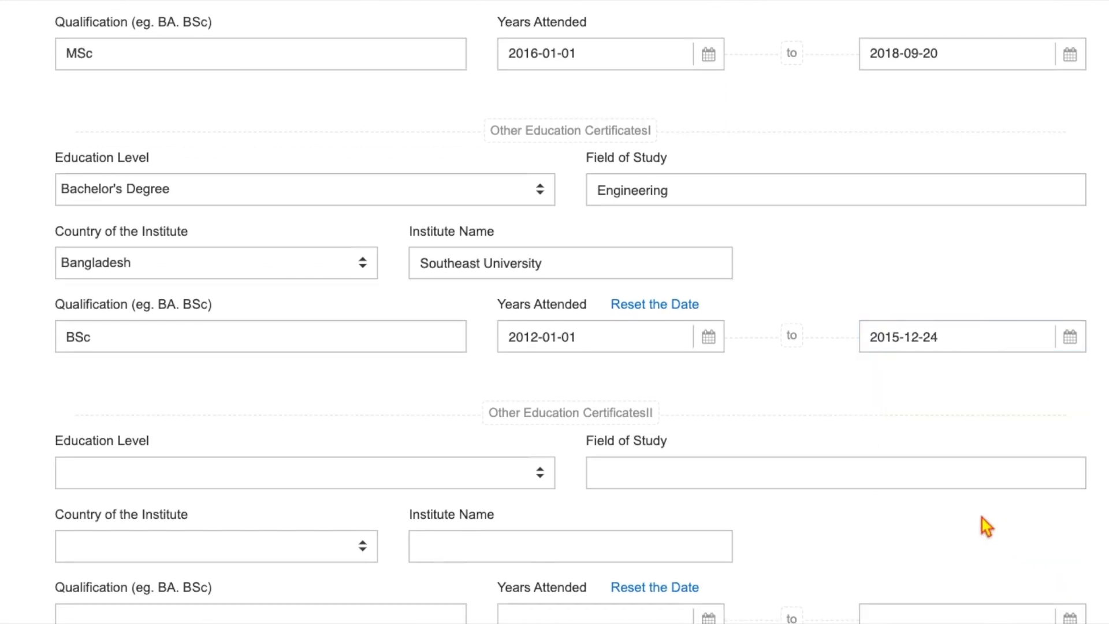
scroll(42, 322, "down", 5)
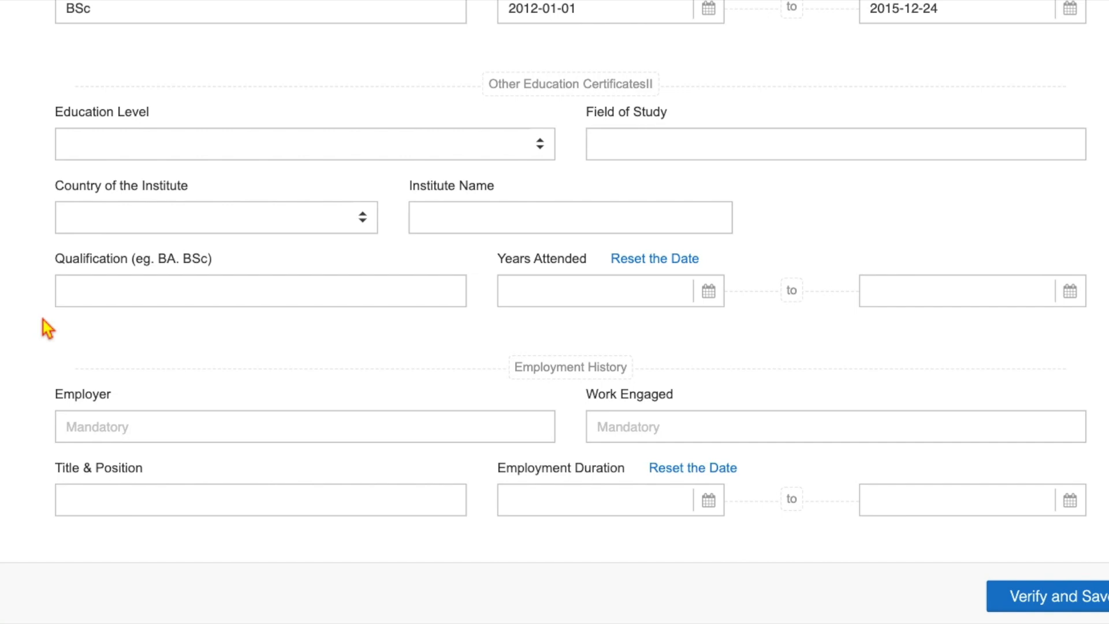
- Enter employer ABC company Ltd., work type Full time, position Assistant Engineer
left_click(72, 424)
type("AB")
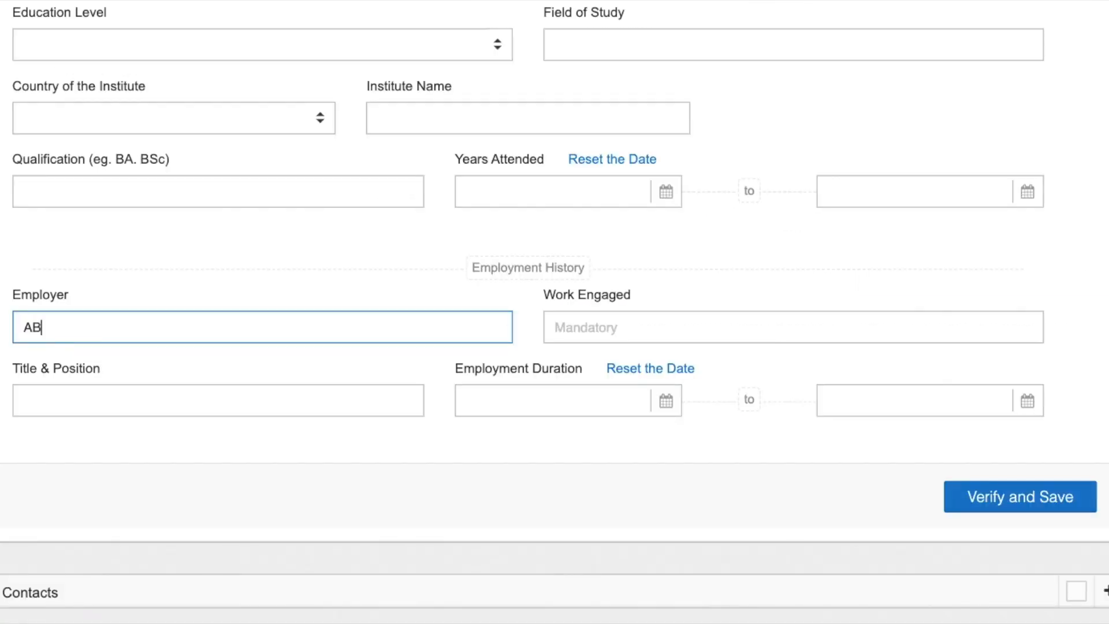
type("C company Ltd.")
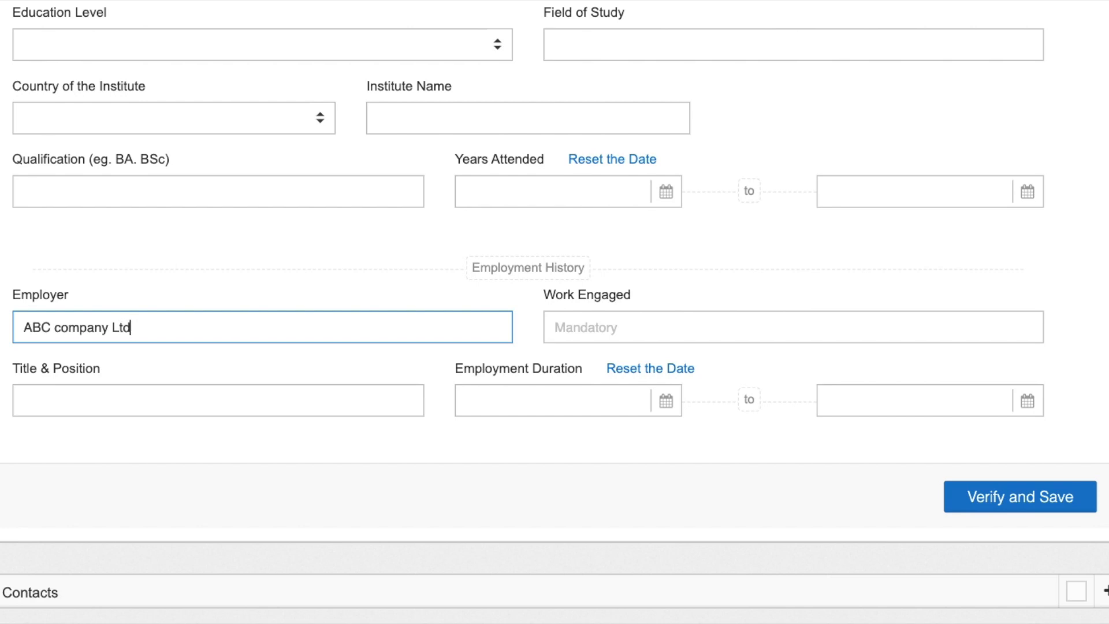
left_click(578, 316)
type("Full")
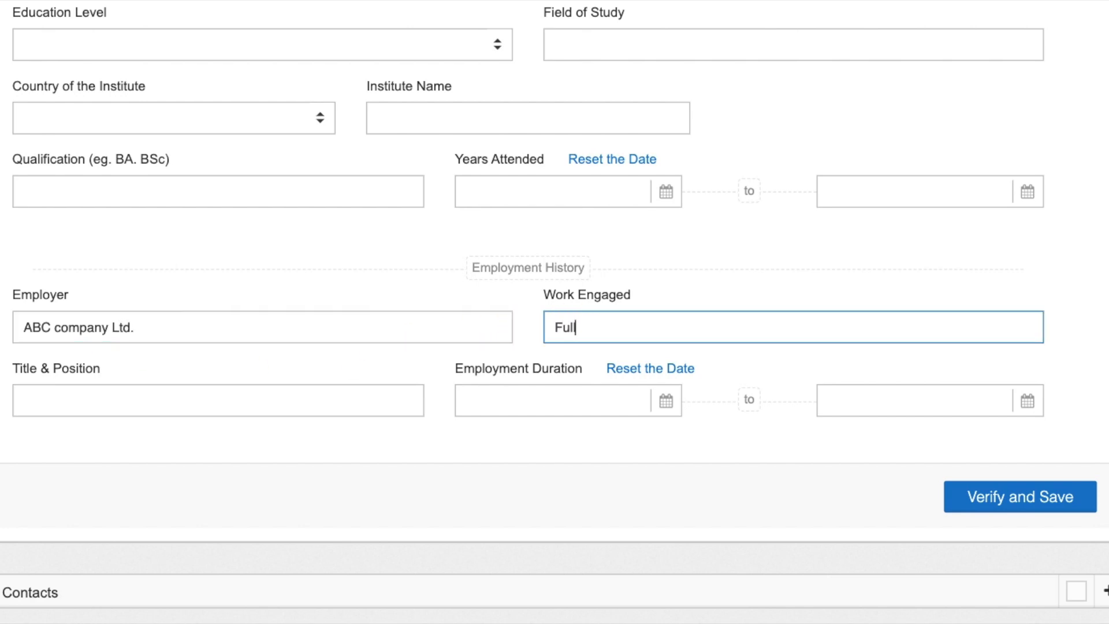
type(" time")
left_click(239, 401)
type("Assistant Engineer")
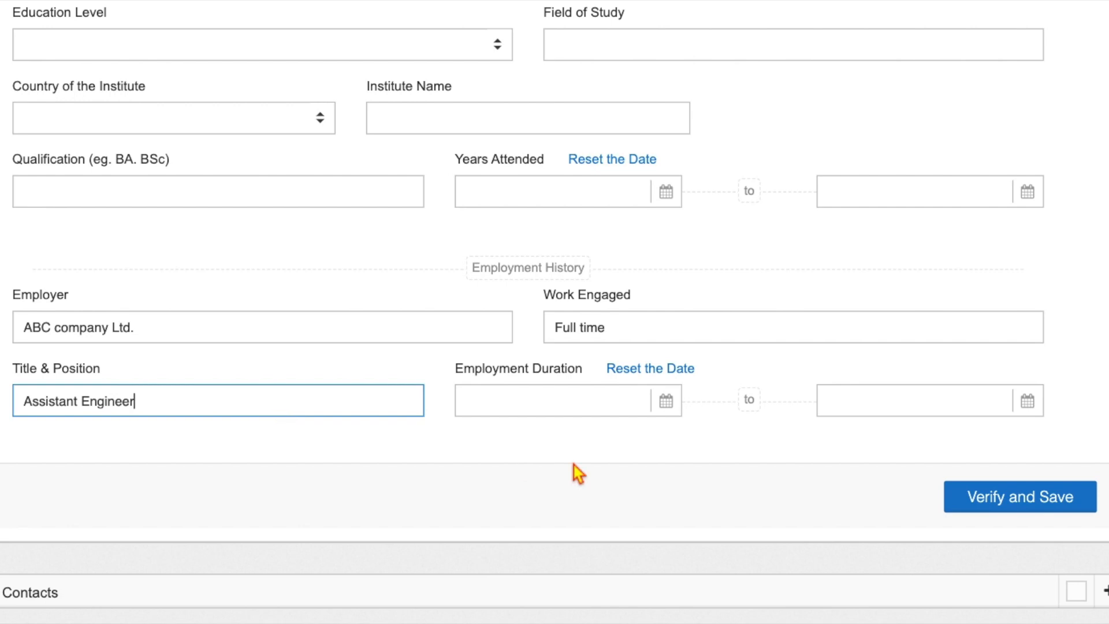
- Set the employment duration from 2019-06-01 to 2021-12-30
left_click(568, 402)
left_click(488, 438)
left_click(488, 438)
left_click(488, 437)
left_click(488, 438)
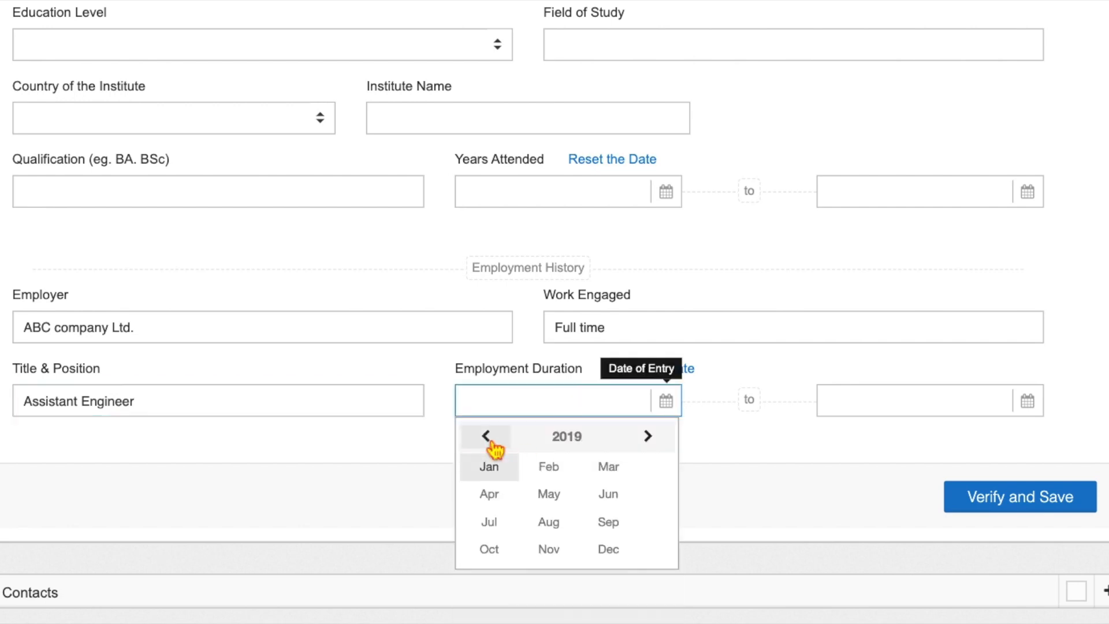
left_click(609, 494)
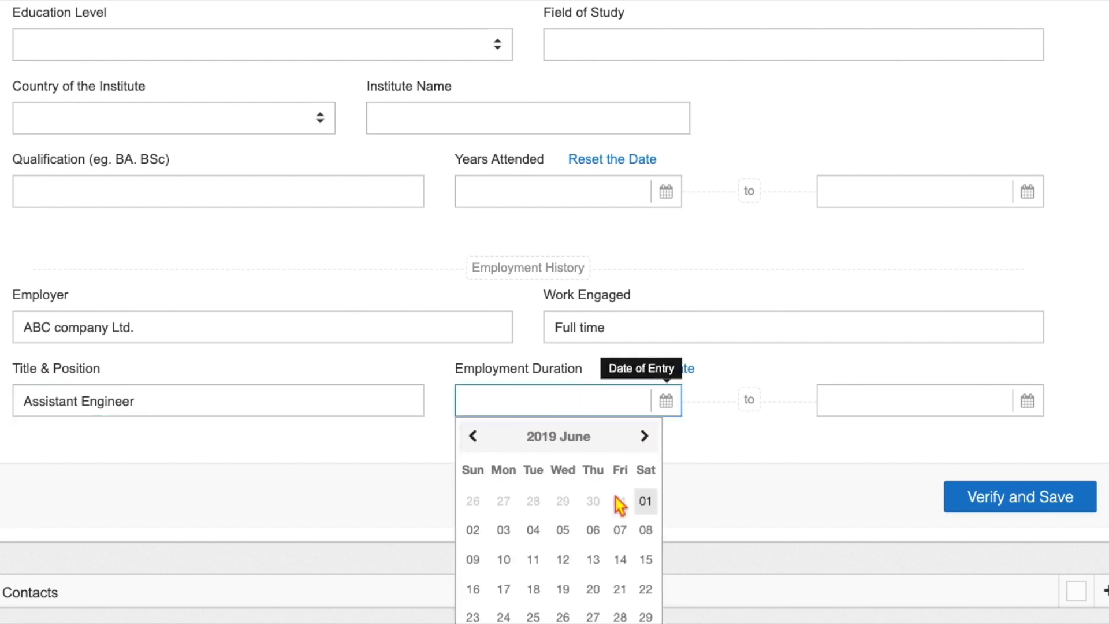
left_click(618, 557)
left_click(860, 402)
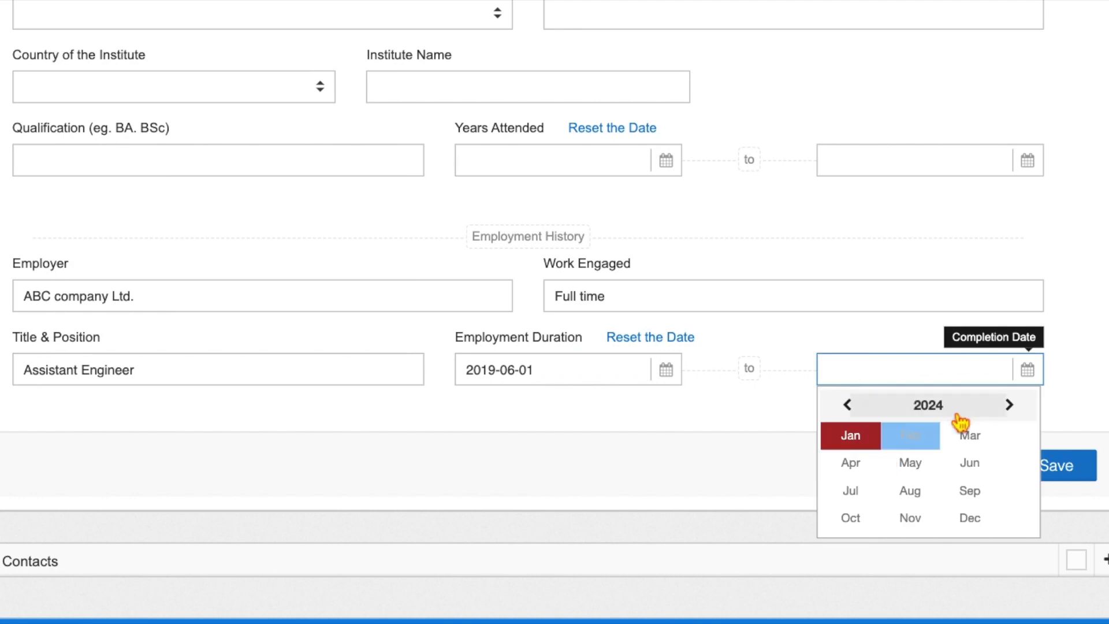
left_click(854, 406)
left_click(853, 406)
left_click(853, 405)
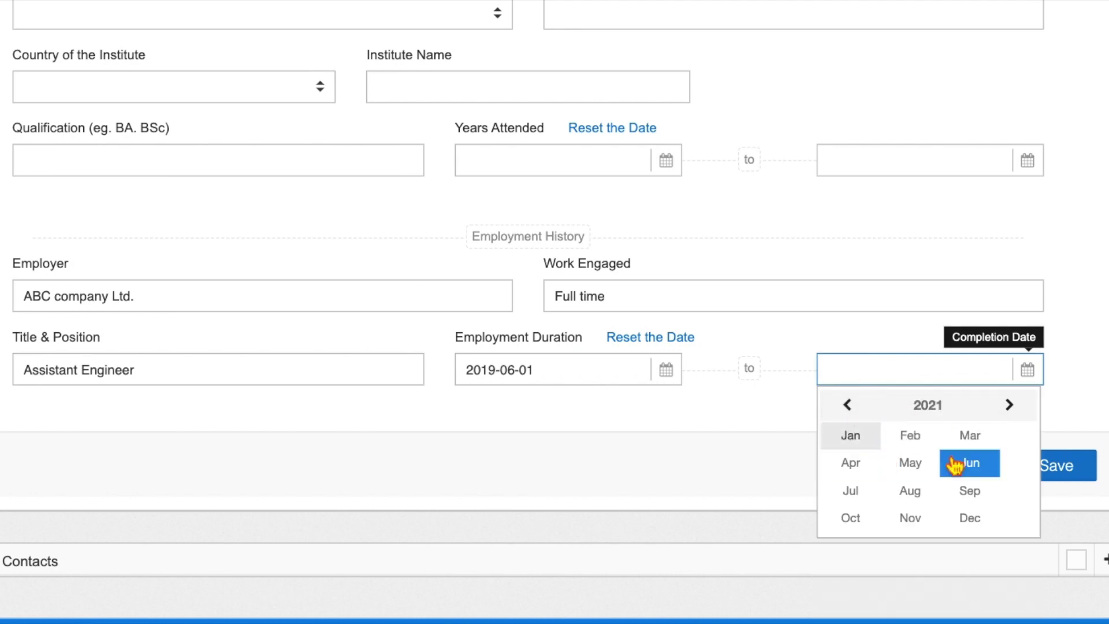
scroll(947, 497, "down", 1)
left_click(972, 483)
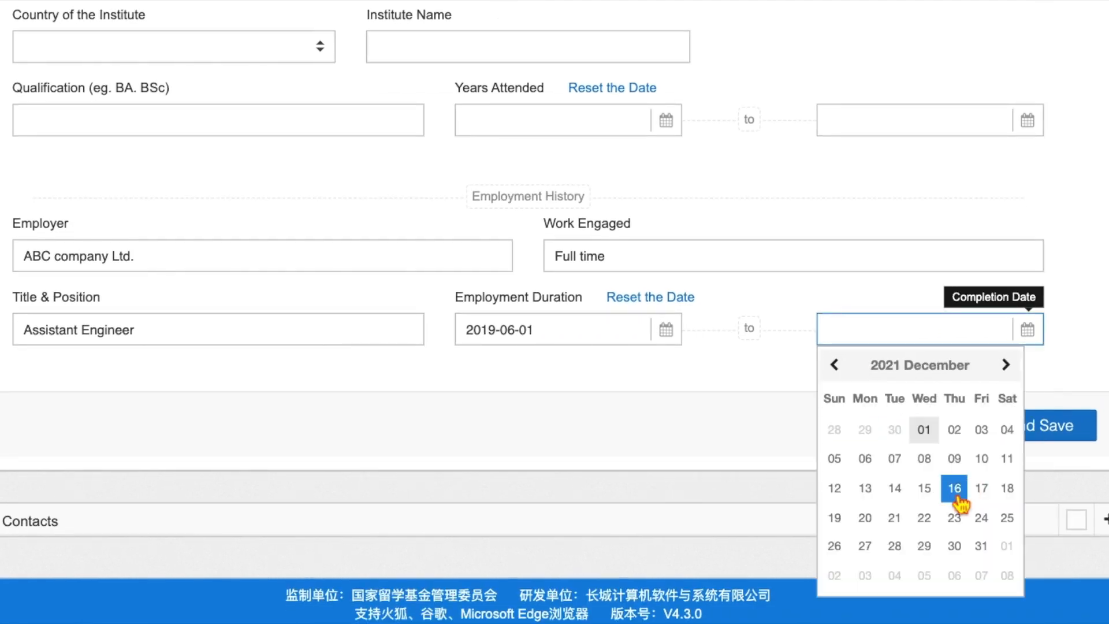
scroll(962, 520, "down", 1)
left_click(959, 544)
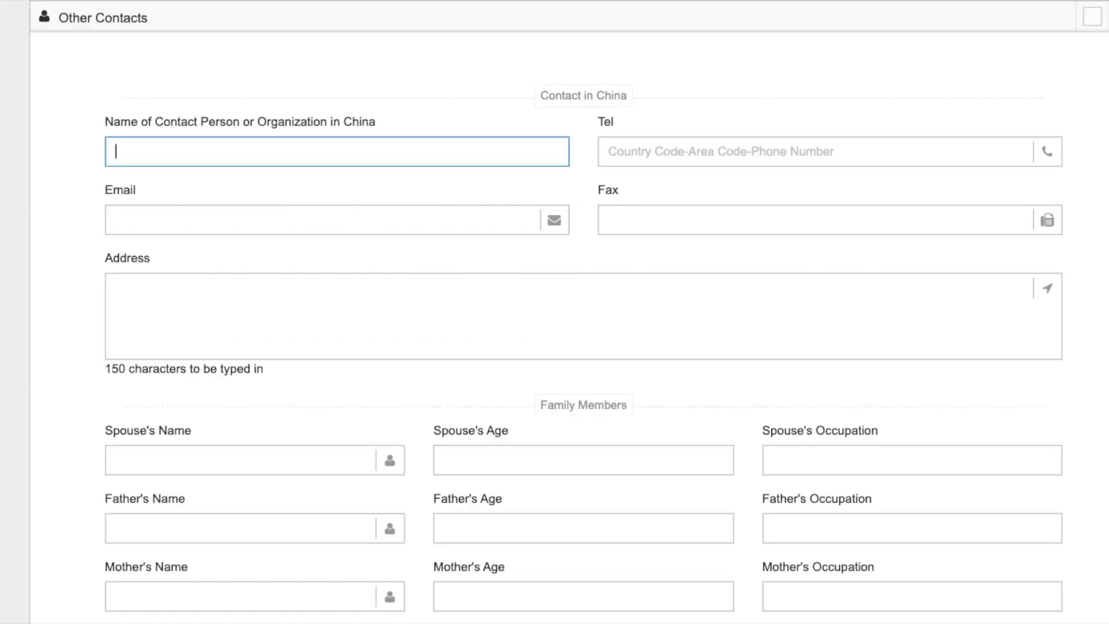
- Enter the Contact in China's name, phone number, e-mail and postal address in Shaanxi province
left_click(622, 153)
type("+86100234567")
left_click(193, 218)
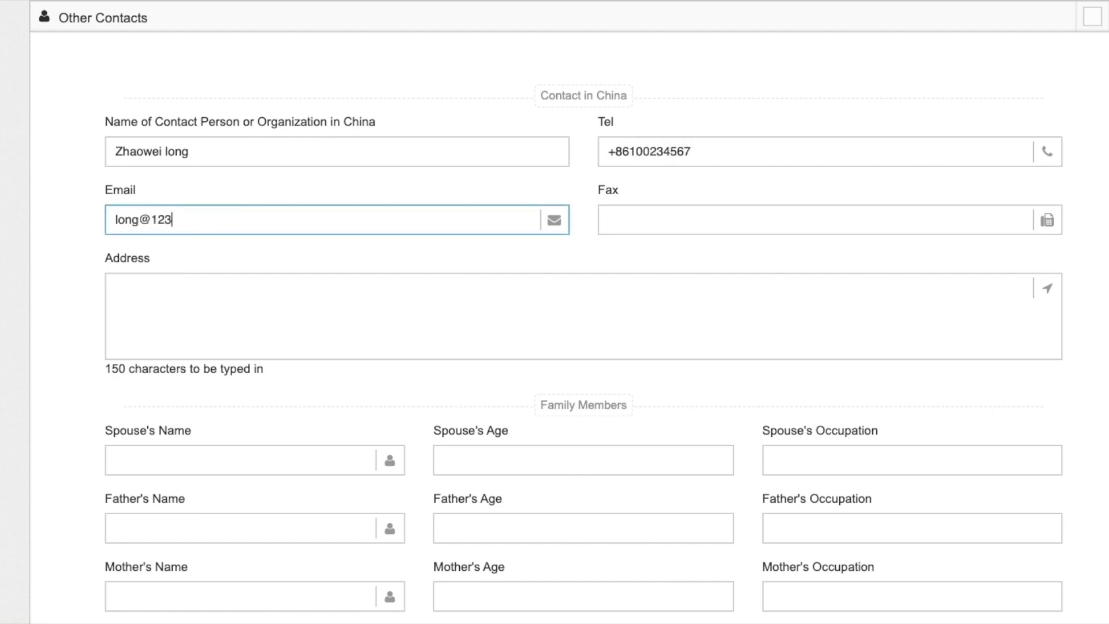
left_click(141, 295)
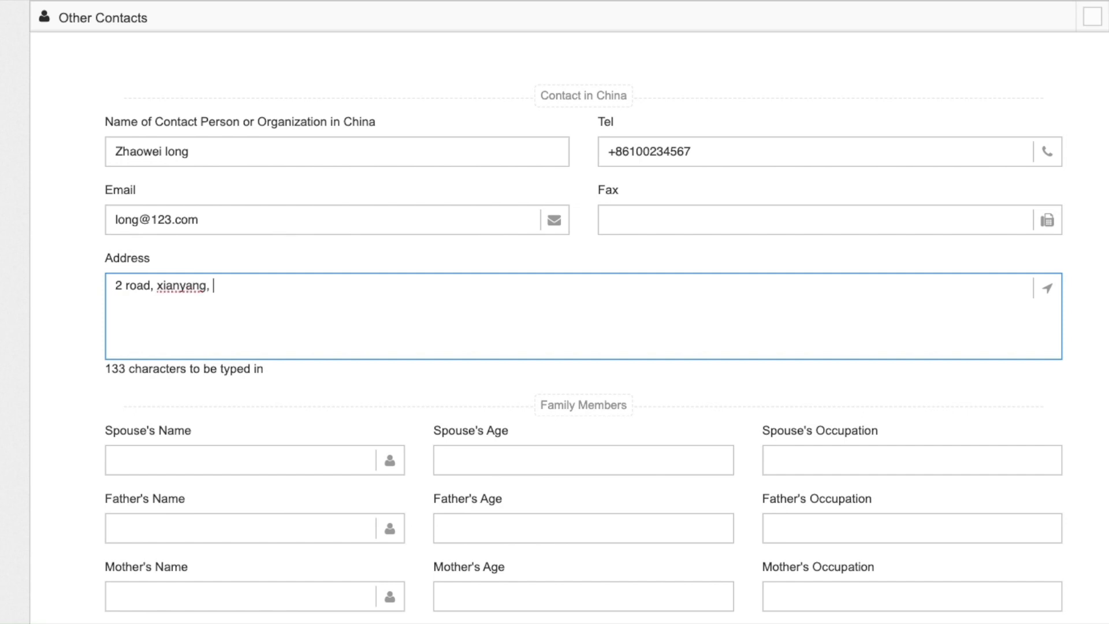
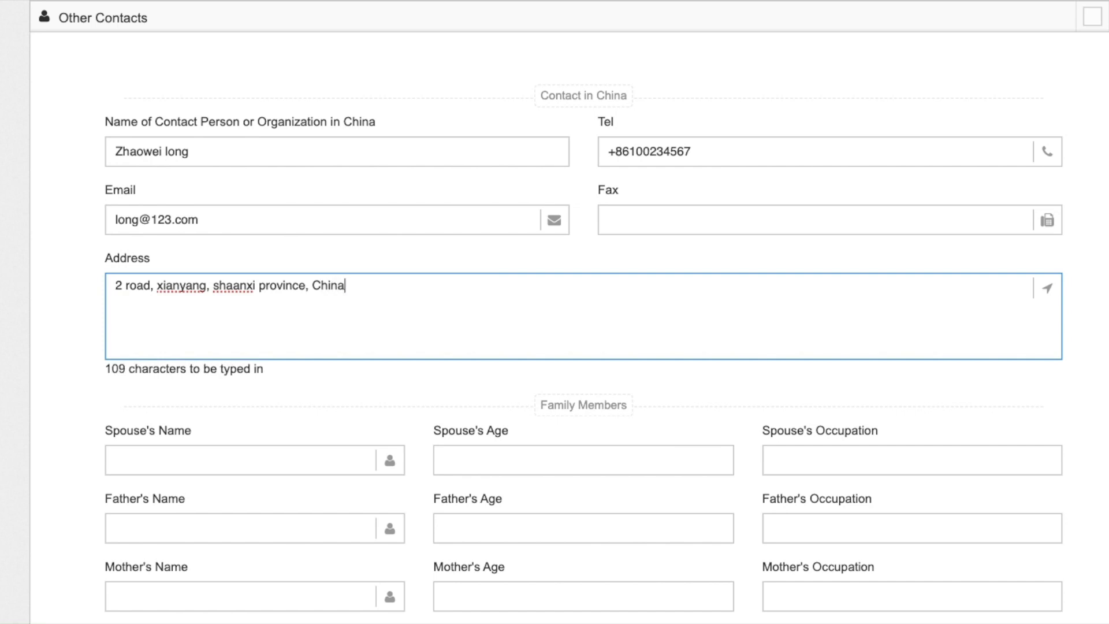
scroll(191, 280, "down", 3)
- Enter the spouse's name, age 29 and occupation Student
left_click(184, 286)
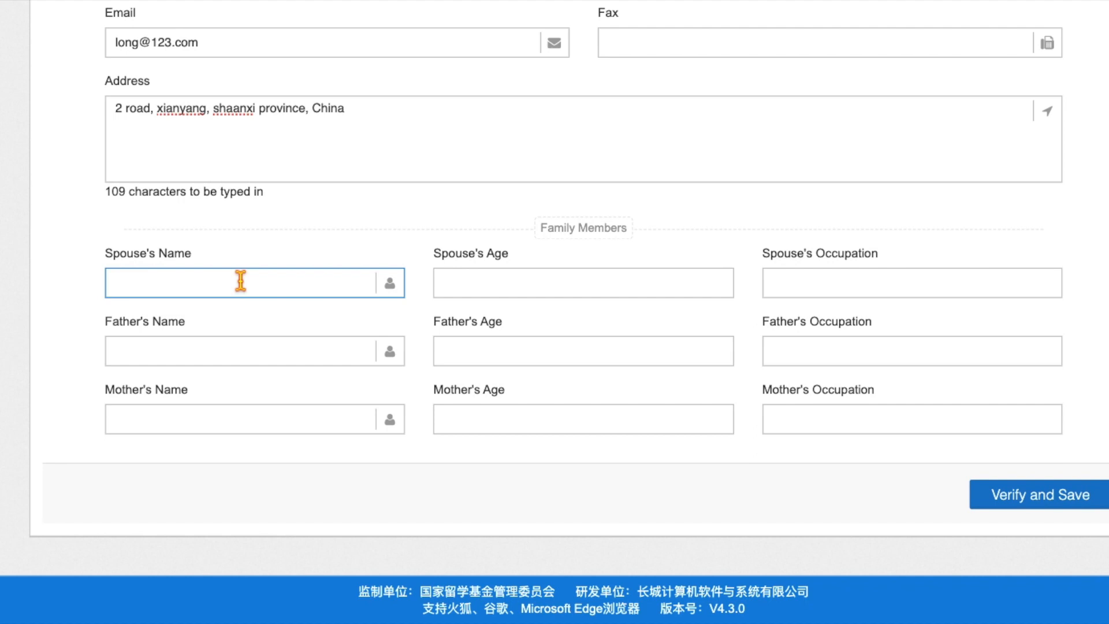
type("Roy1")
left_click(485, 278)
type("29")
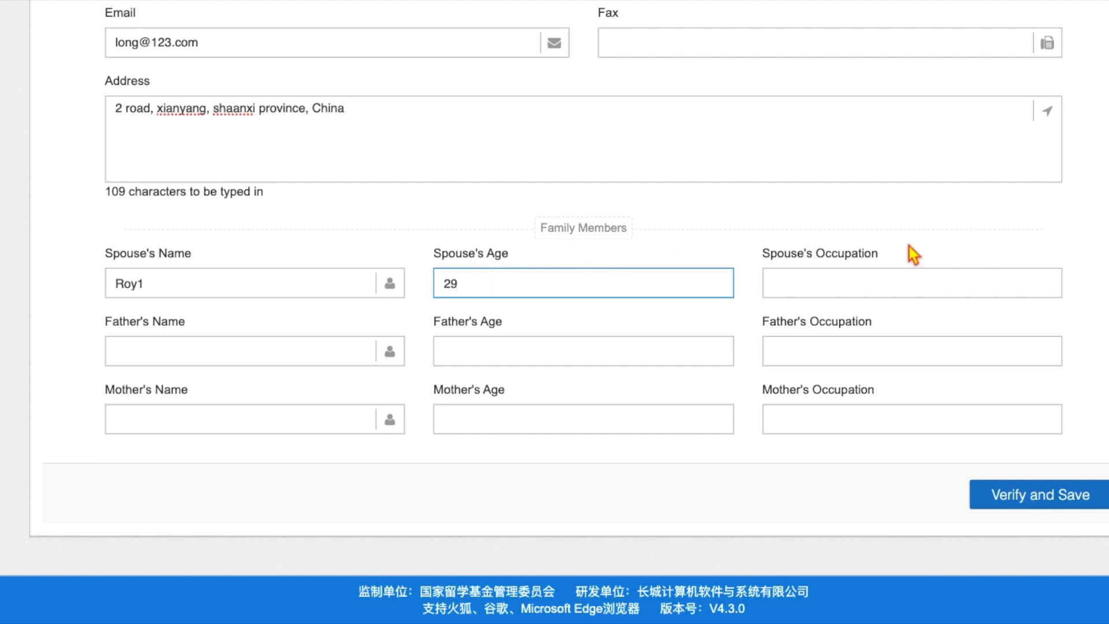
left_click(843, 286)
type("Student")
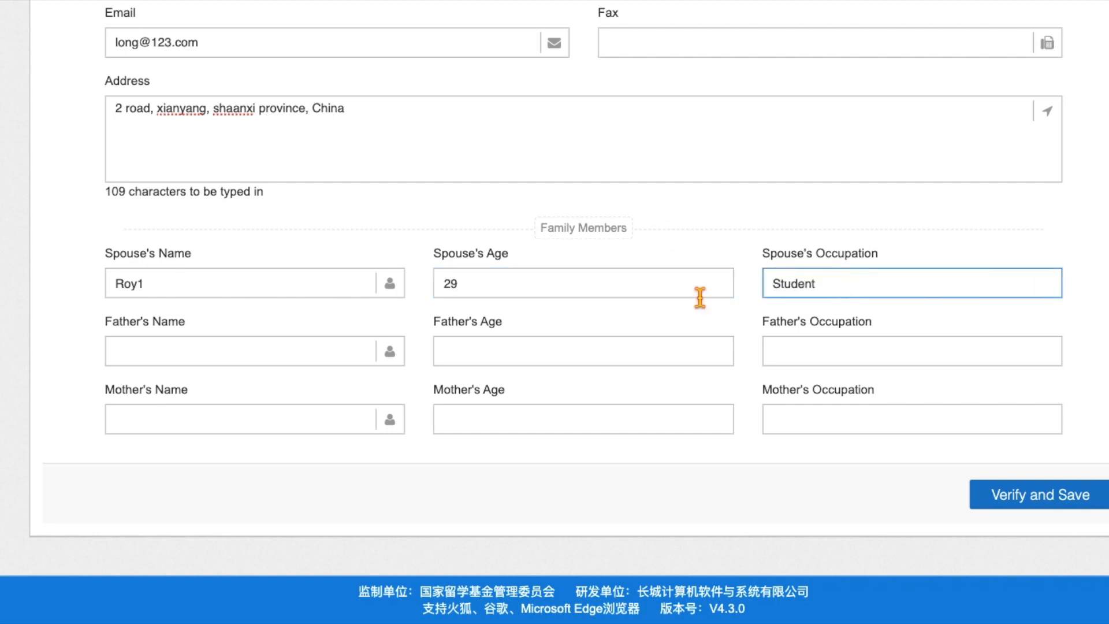
- Enter the father's name, age 56 and occupation Advocate
left_click(220, 348)
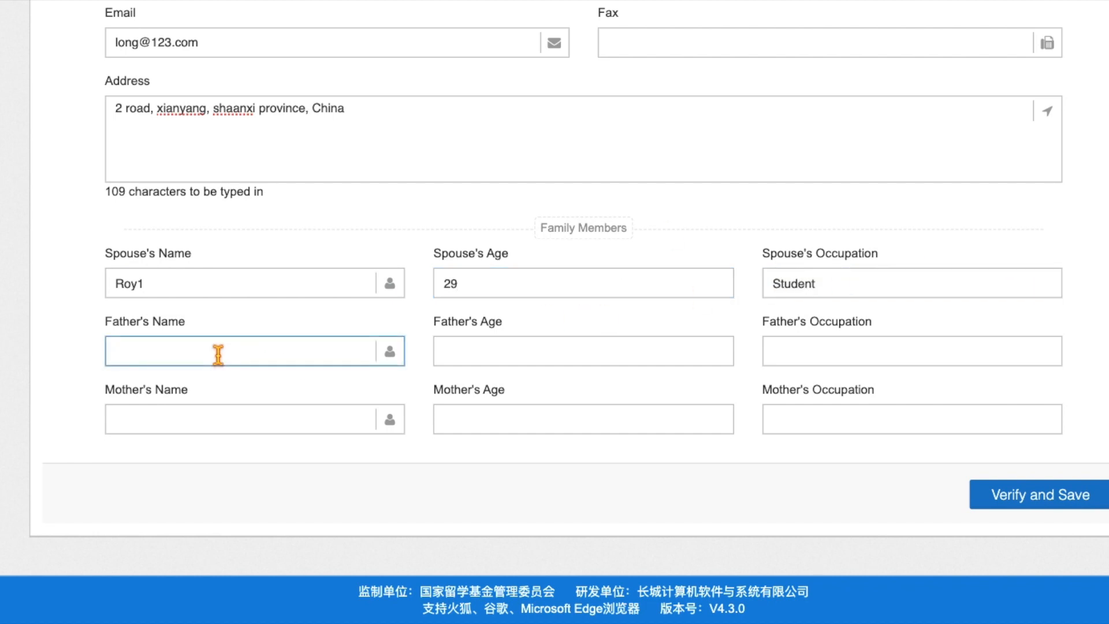
type("MRoy")
left_click(466, 358)
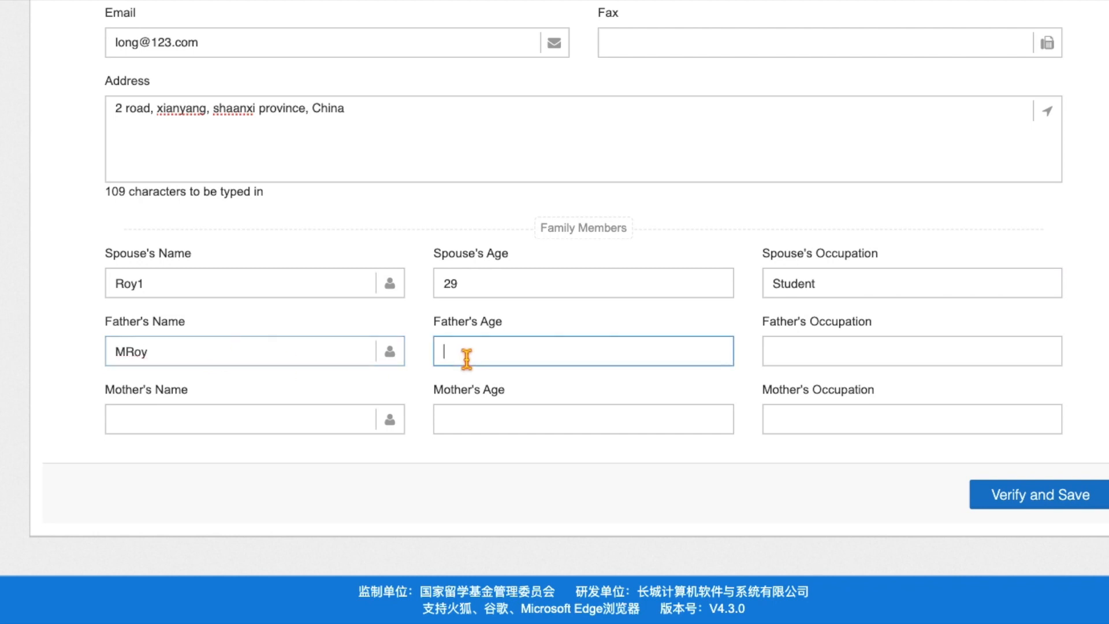
type("56")
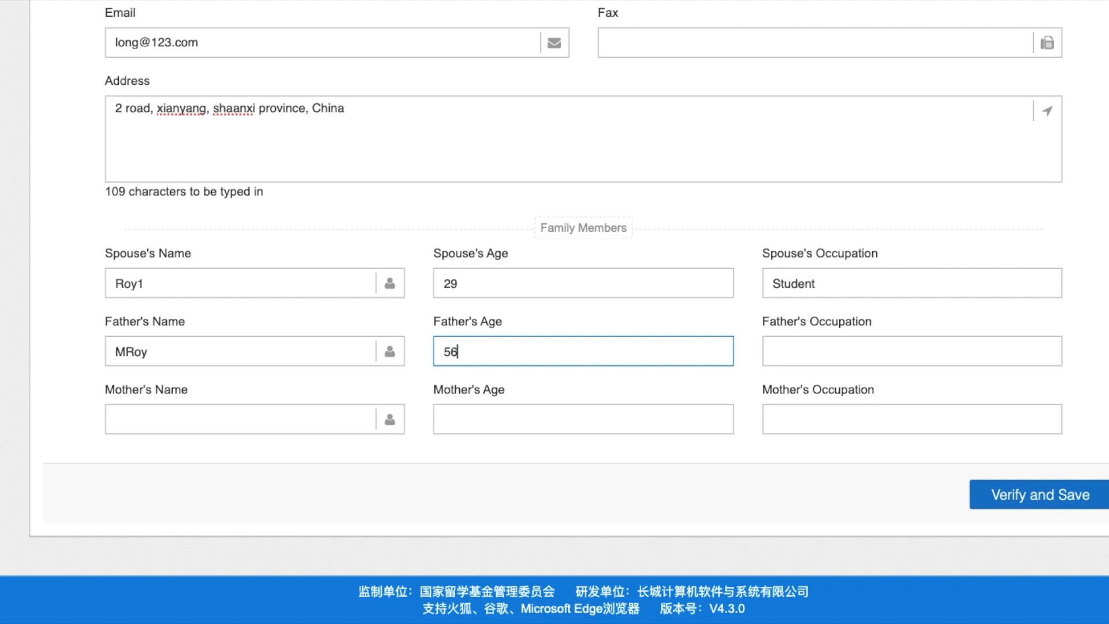
left_click(788, 354)
type("Advocate")
- Enter the mother's name, age 50 and occupation Teacher, then verify and save
left_click(193, 420)
type("SRoy")
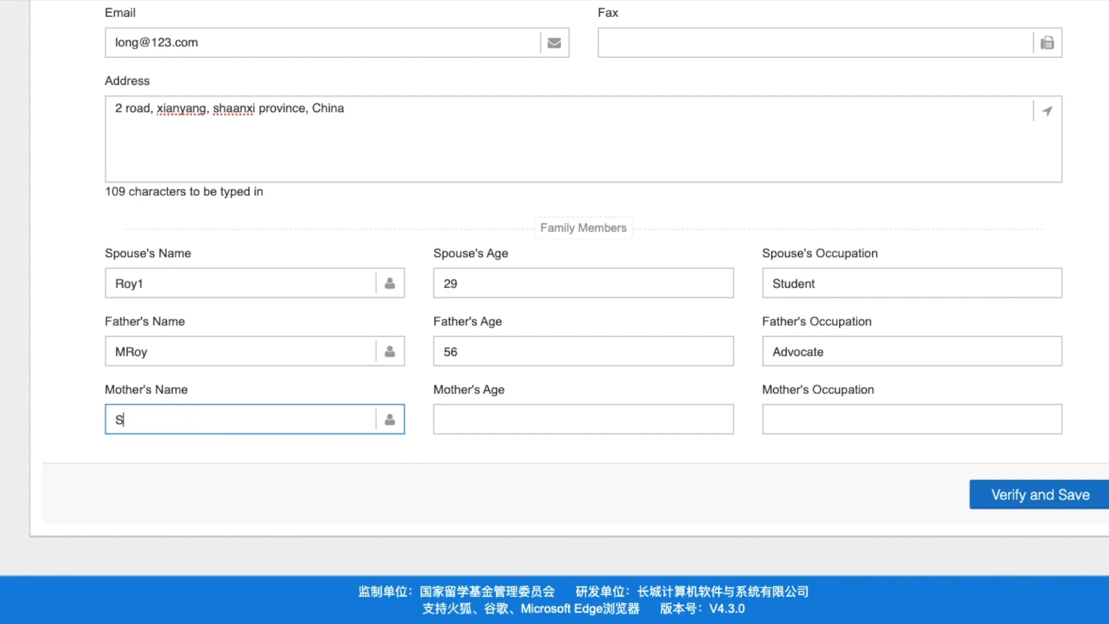
left_click(484, 429)
type("050")
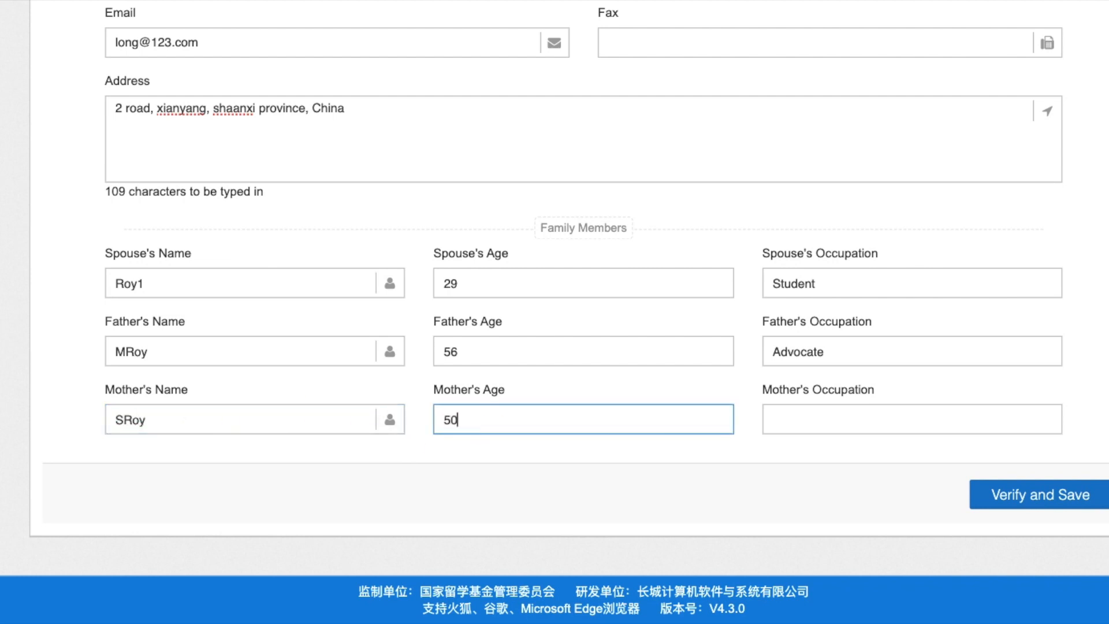
left_click(804, 417)
type("Teacher")
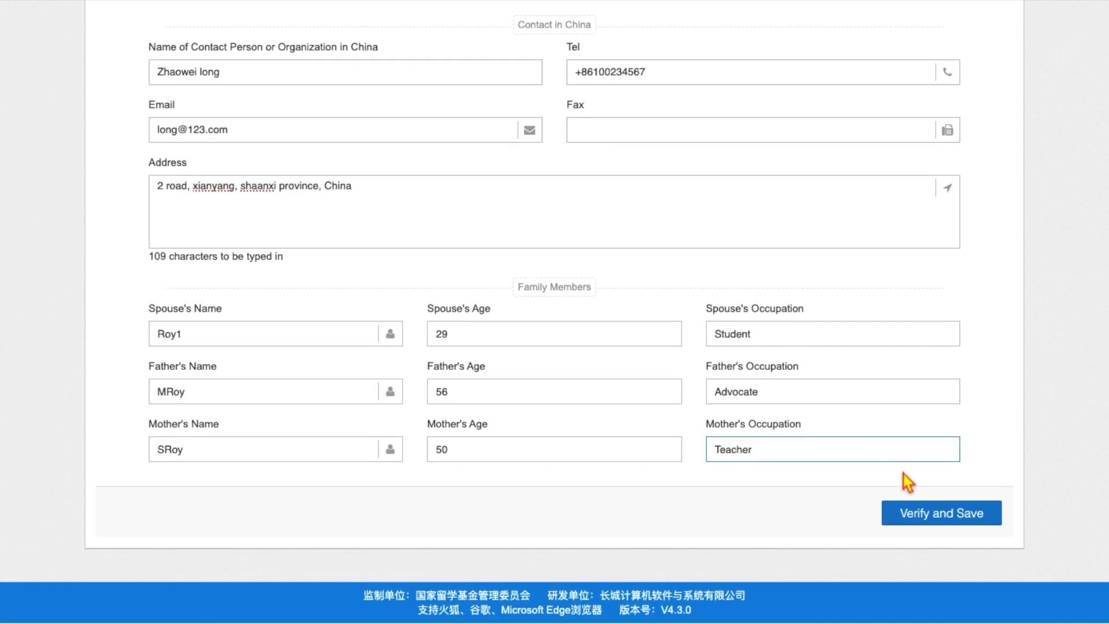
left_click(934, 518)
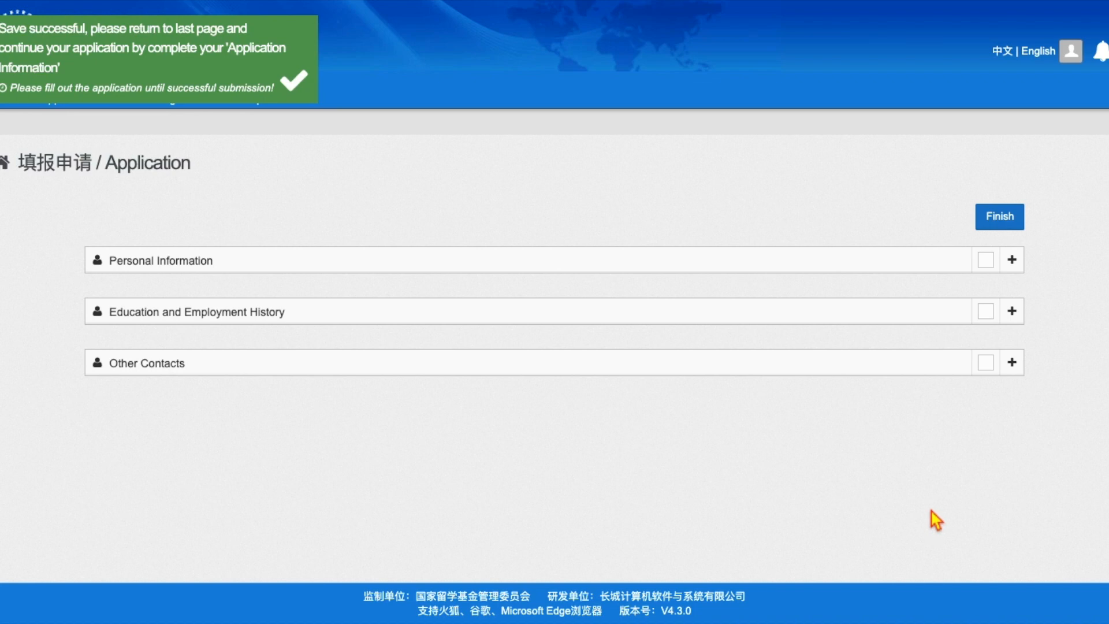
- Finish the personal details and return to the Application status overview
left_click(999, 217)
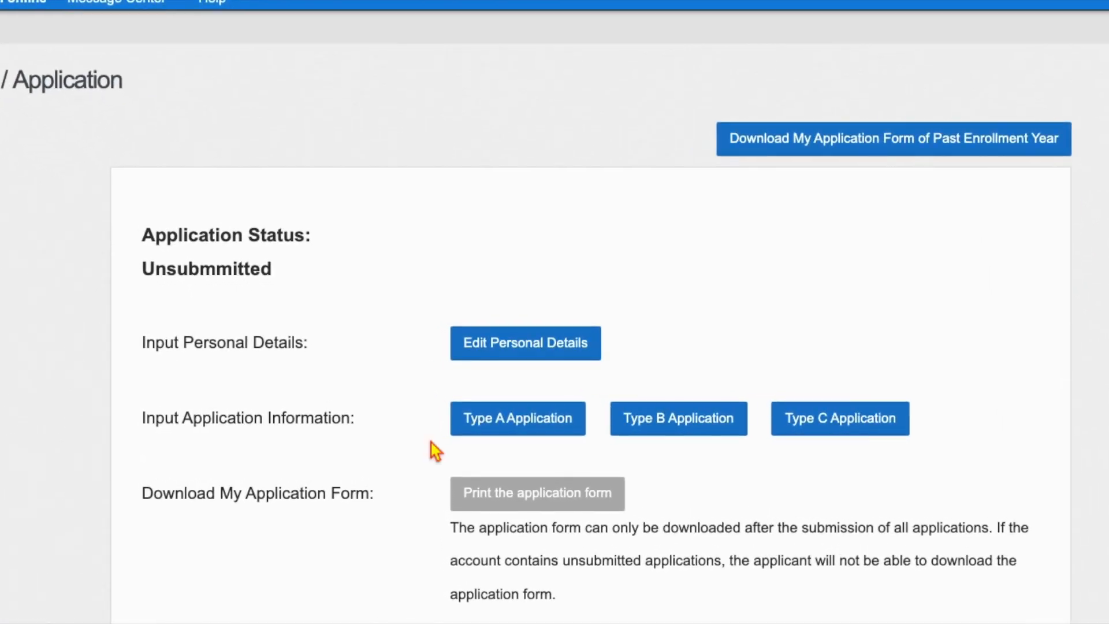
scroll(434, 451, "down", 1)
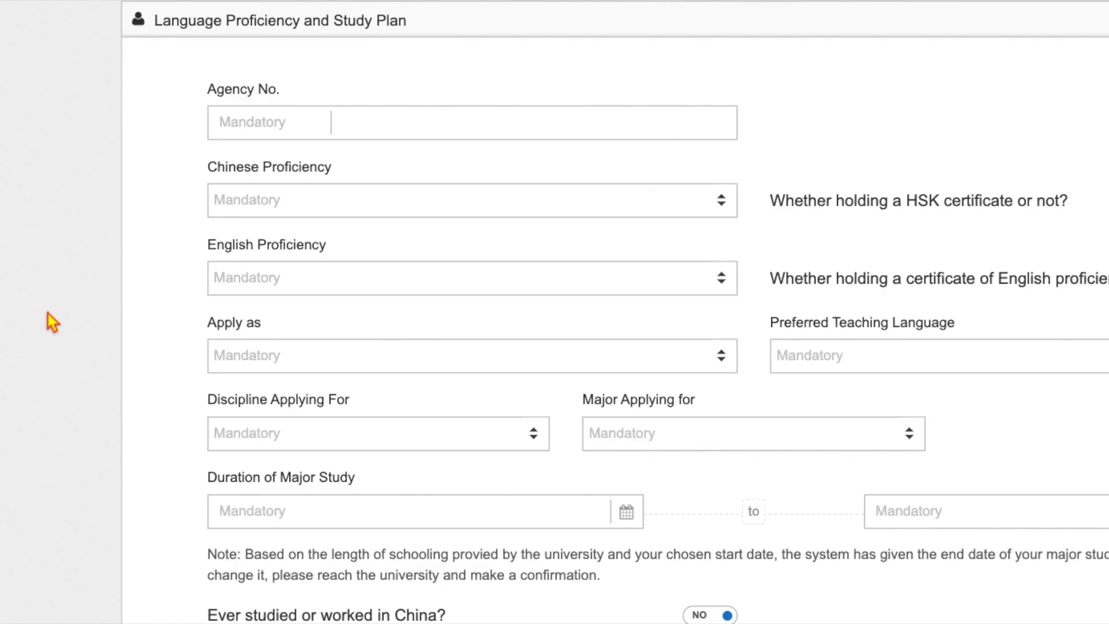
- Enter agency number 10004 and set Chinese Proficiency to Good
scroll(52, 322, "right", 3)
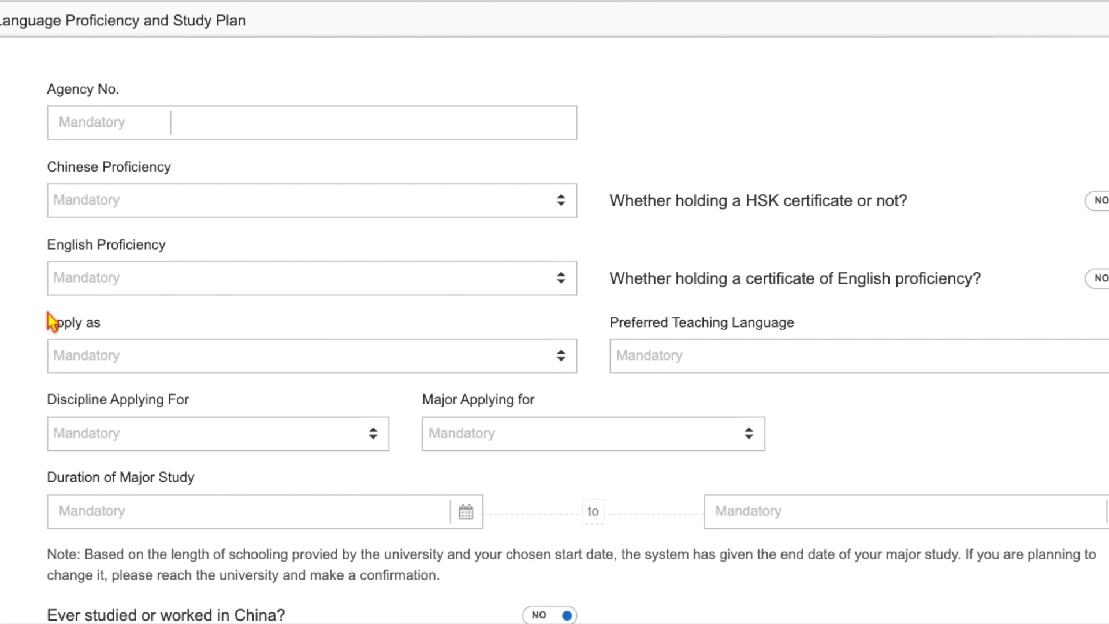
scroll(52, 322, "right", 1)
left_click(49, 121)
scroll(49, 121, "down", 1)
type("10")
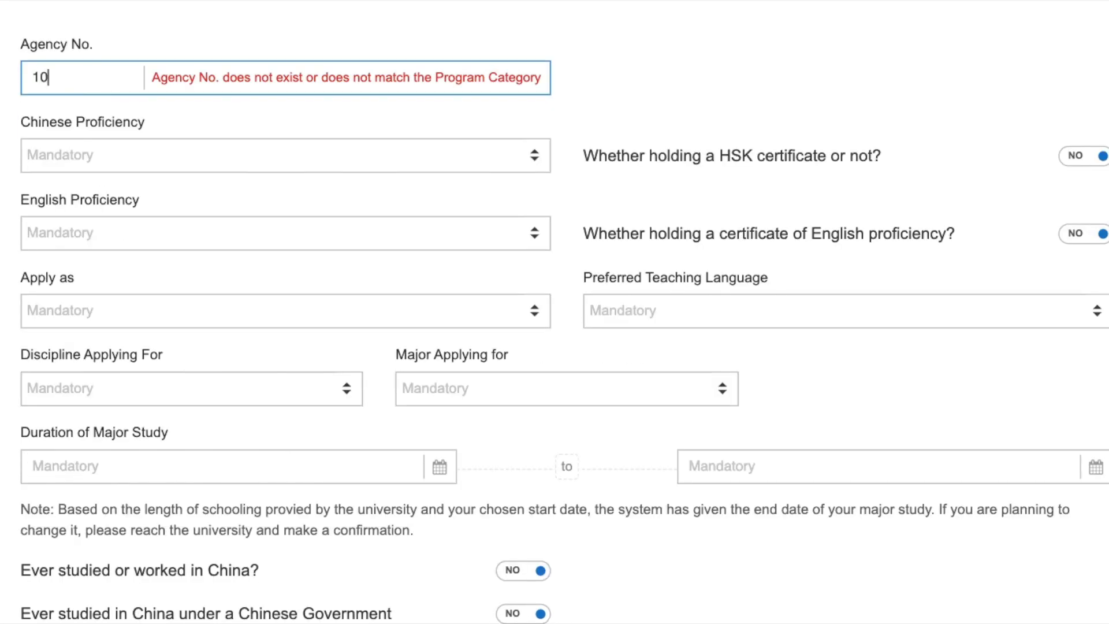
type("004")
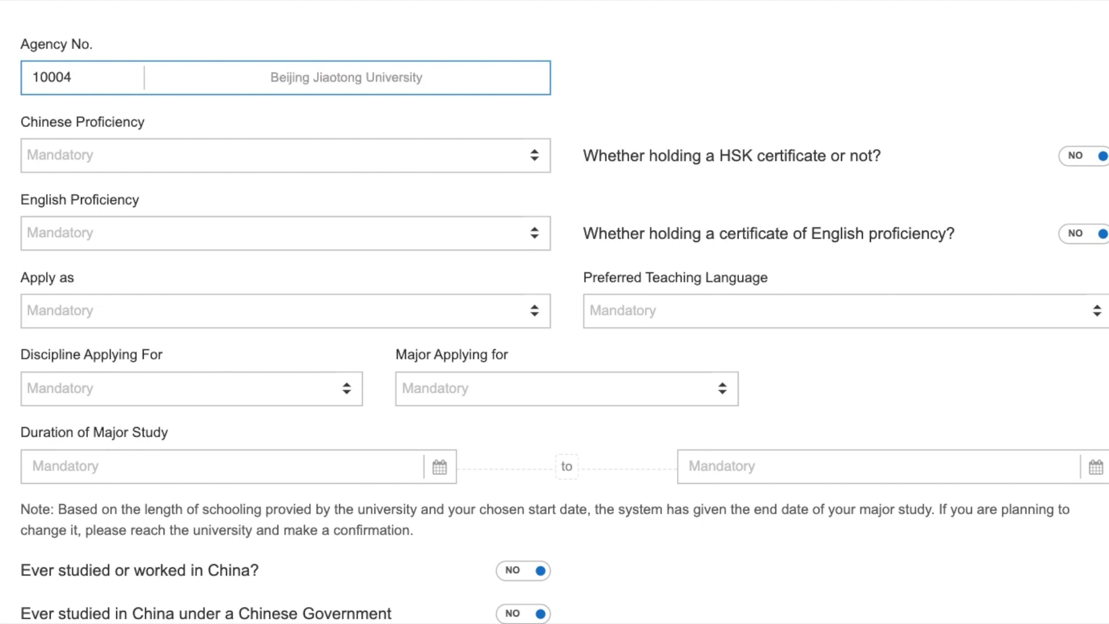
left_click(174, 165)
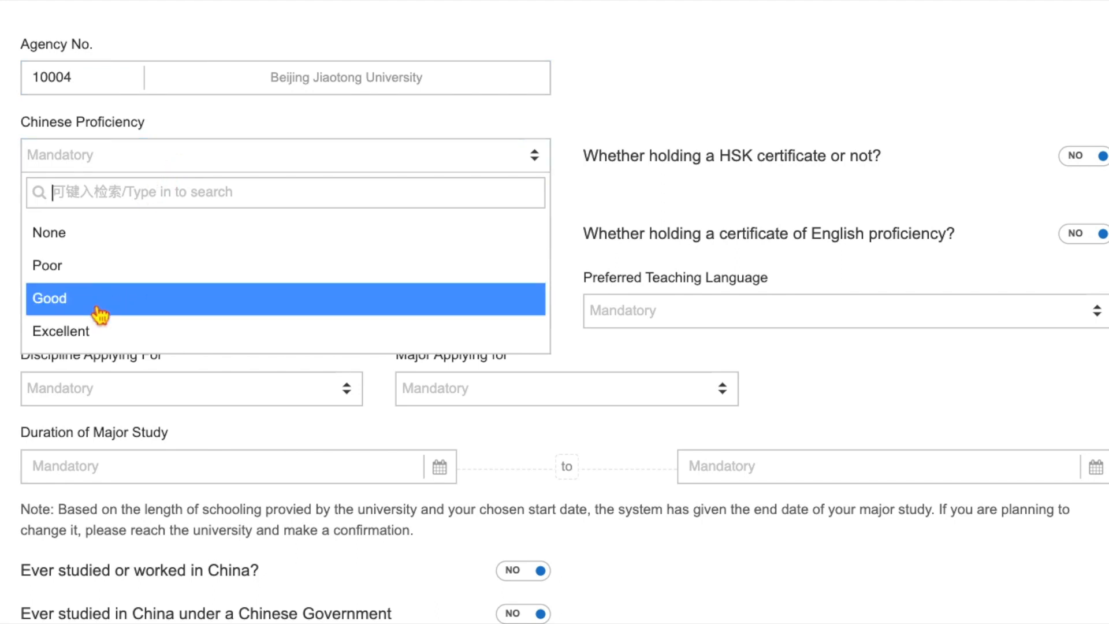
left_click(115, 99)
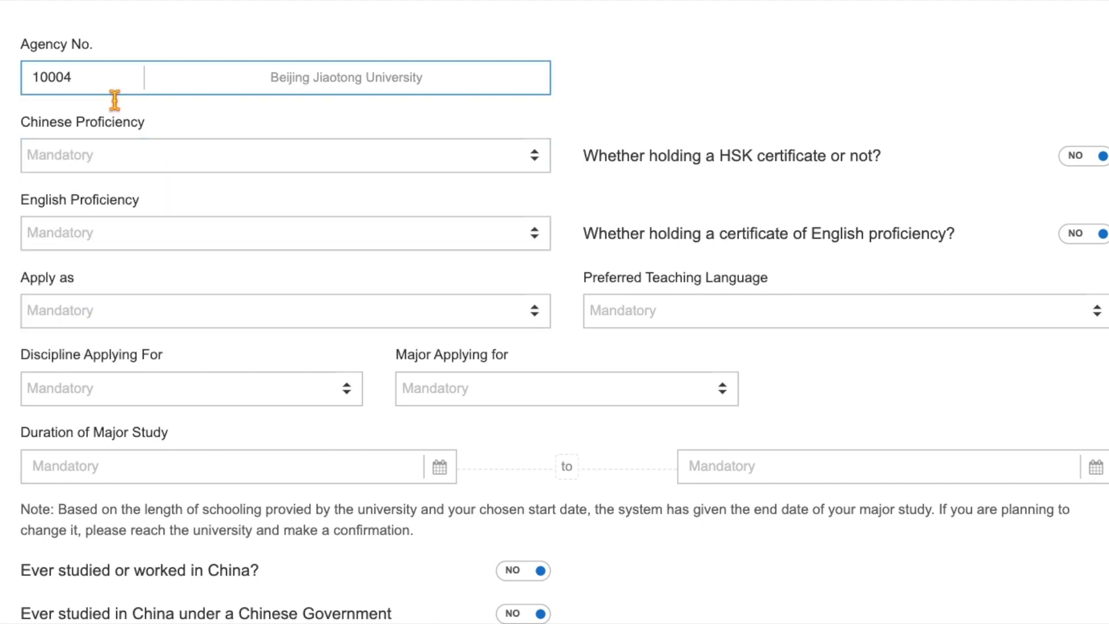
left_click(174, 164)
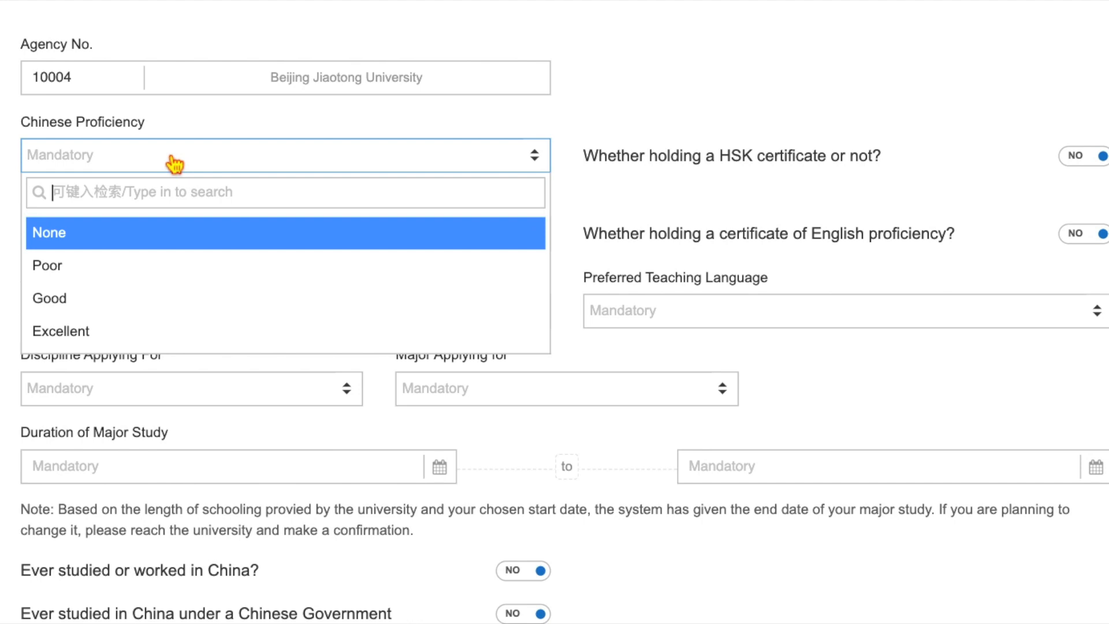
left_click(100, 309)
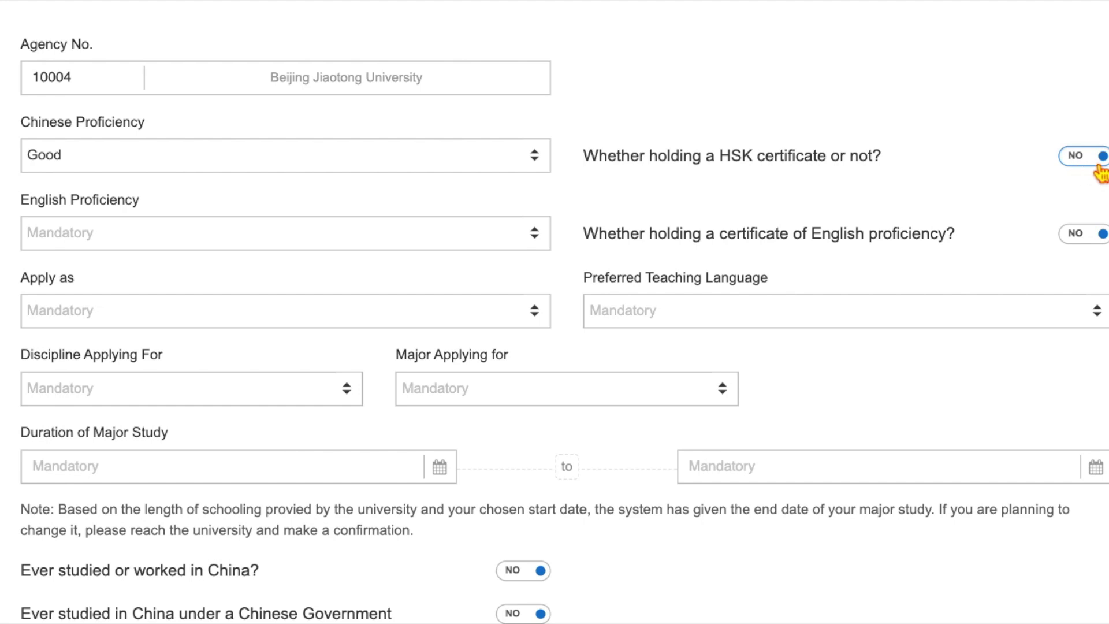
- Set English Proficiency to Good and mark an English certificate as held (YES)
left_click(266, 247)
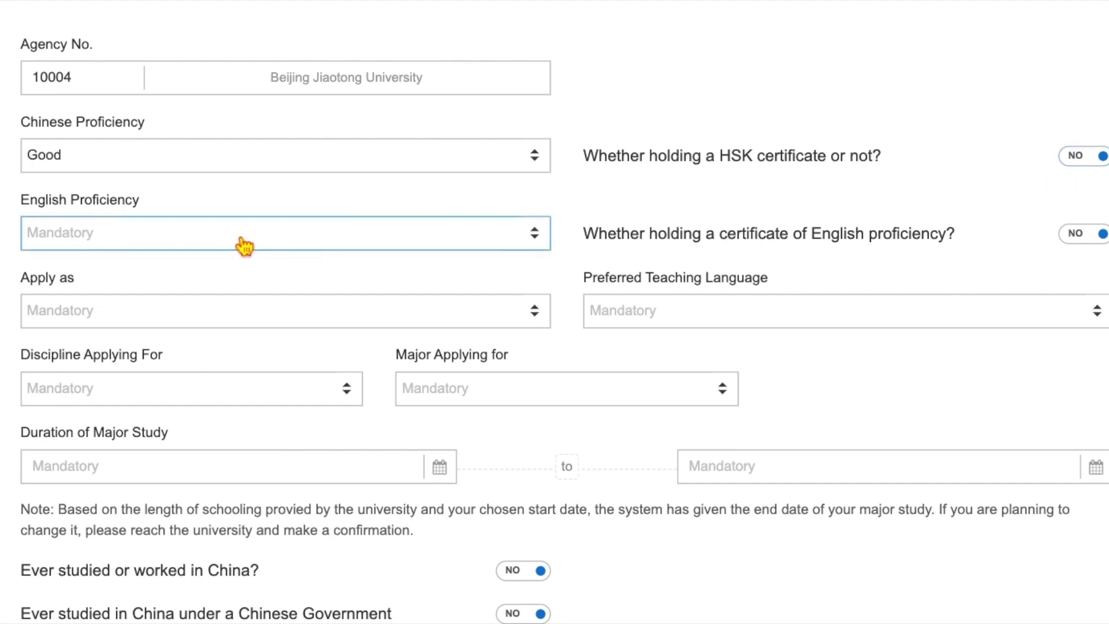
left_click(245, 247)
left_click(176, 382)
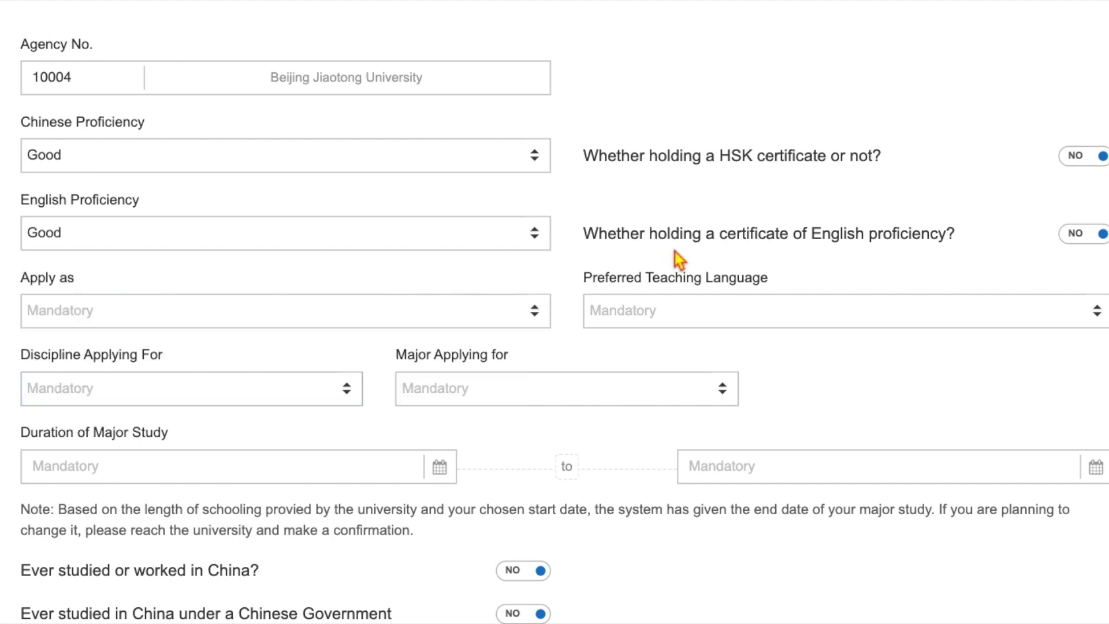
left_click(1096, 242)
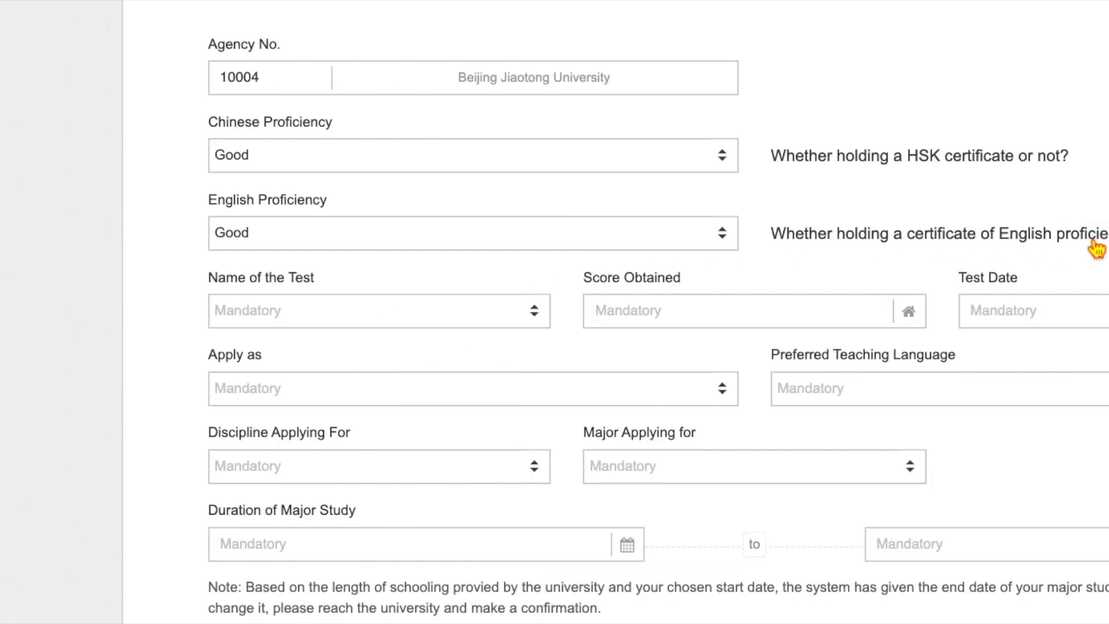
- Choose the English test name, apply as a Doctor's Degree candidate, and prefer English teaching
left_click(492, 322)
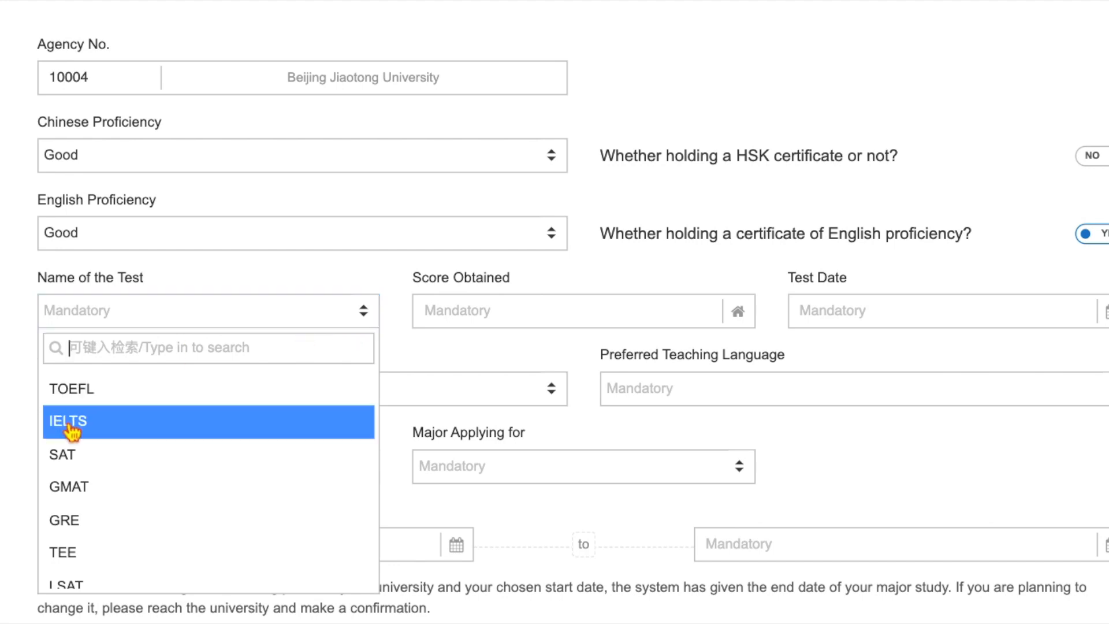
scroll(74, 471, "down", 1)
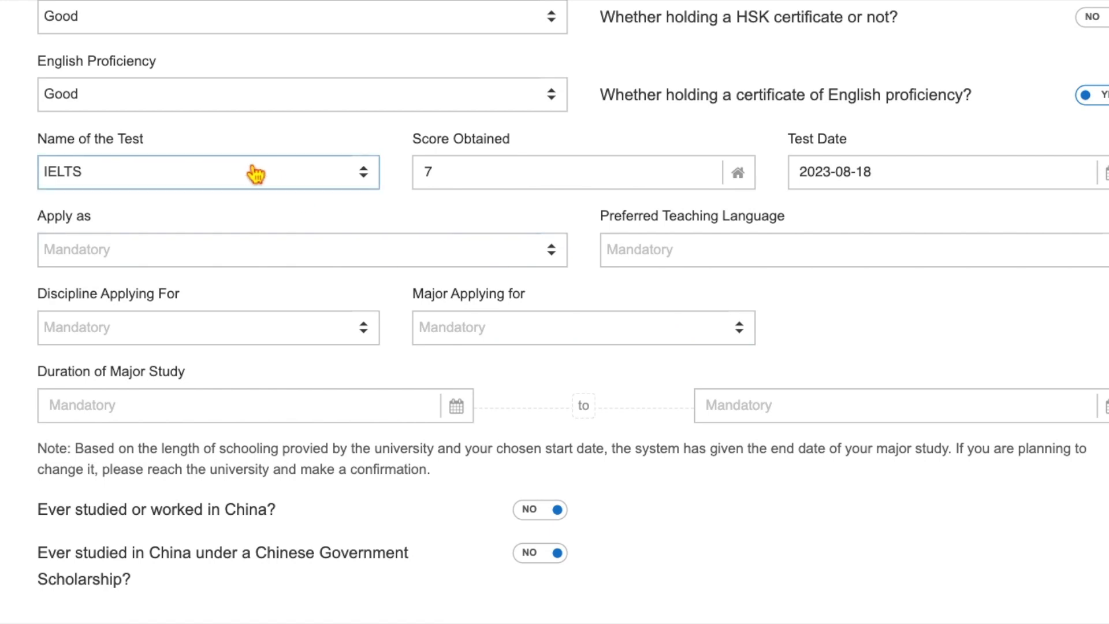
left_click(278, 260)
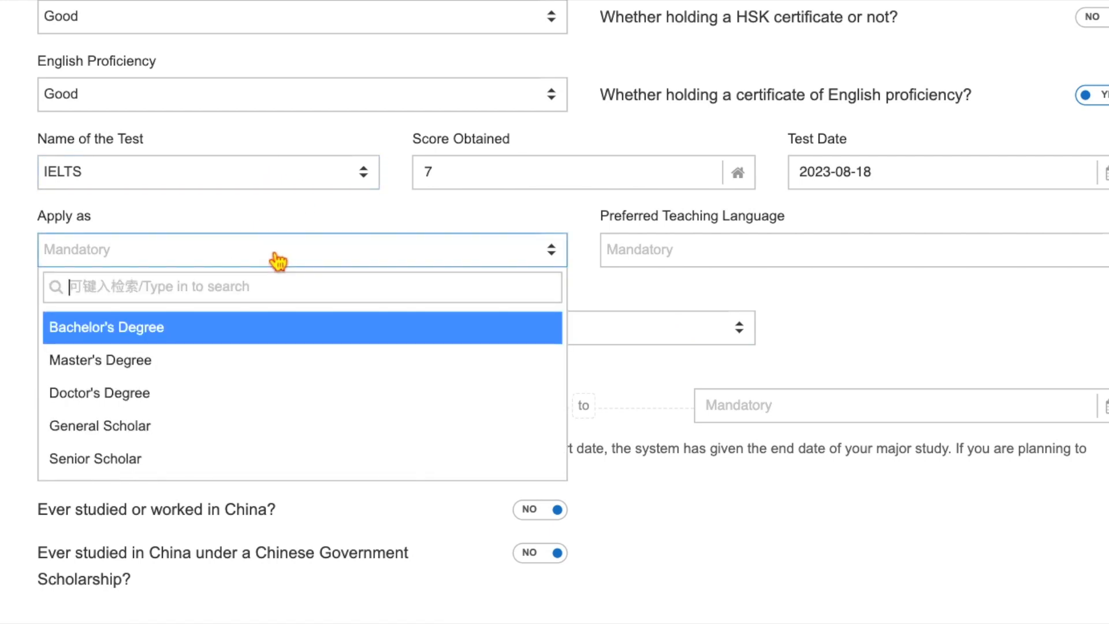
left_click(156, 397)
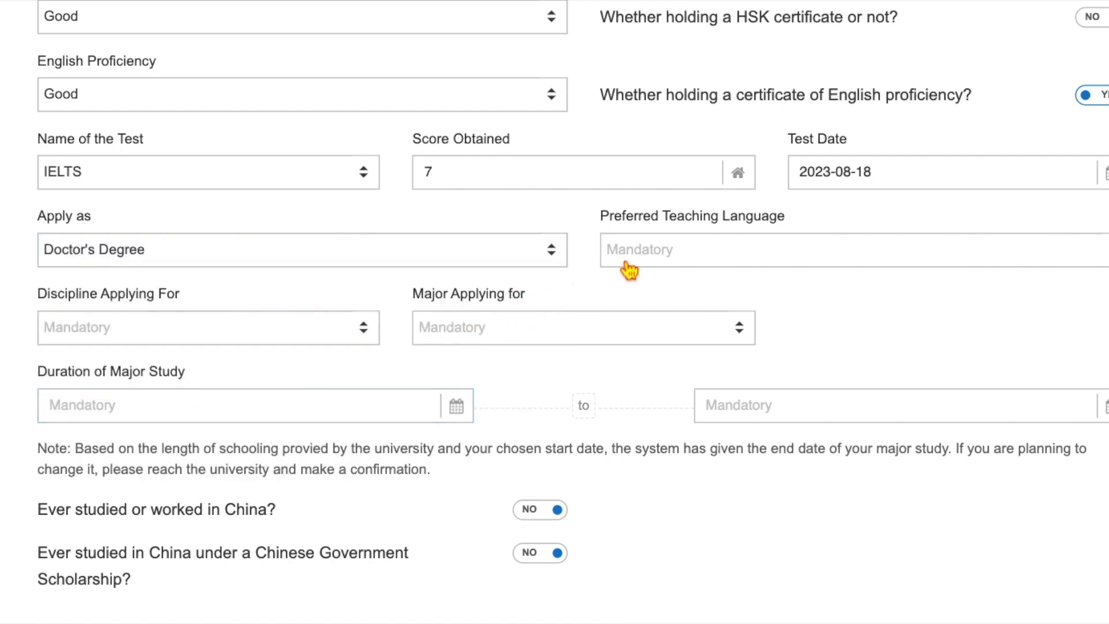
left_click(648, 256)
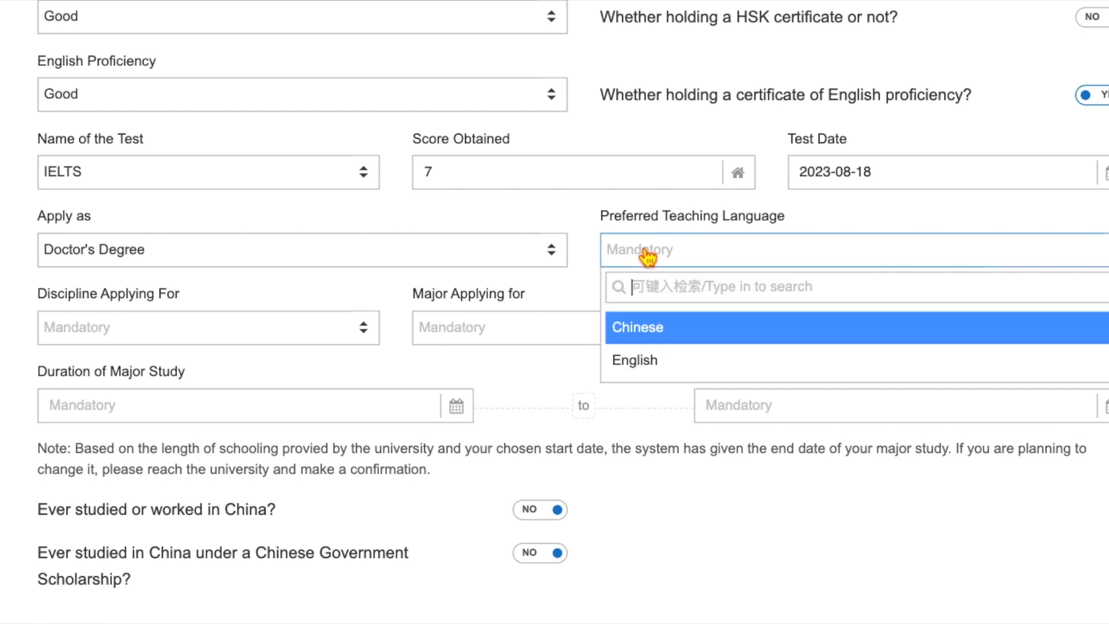
left_click(649, 369)
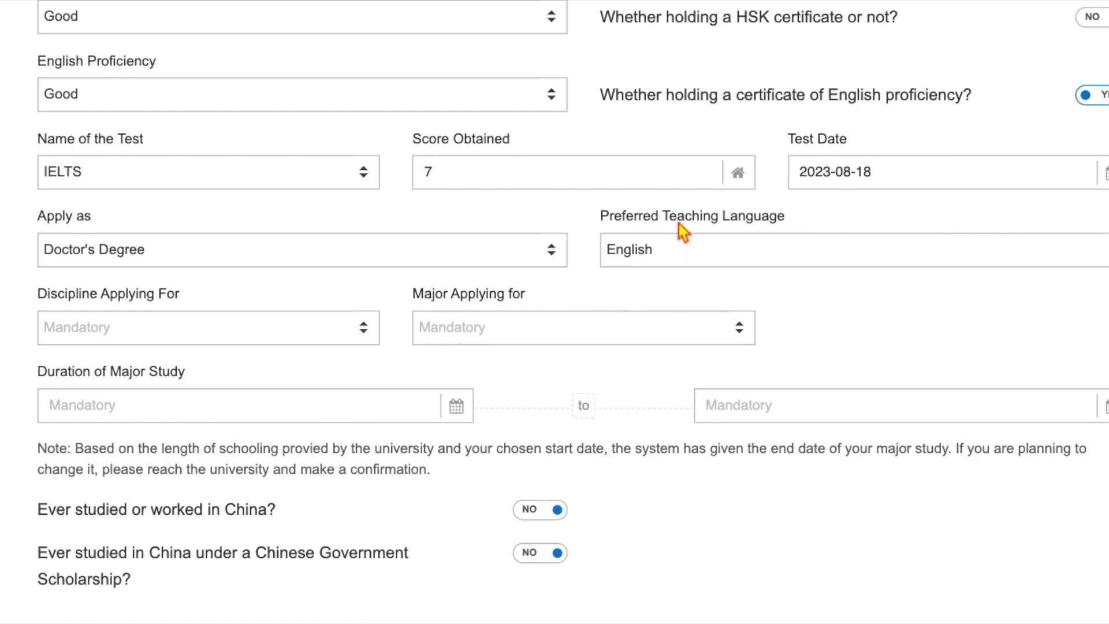
scroll(678, 224, "down", 2)
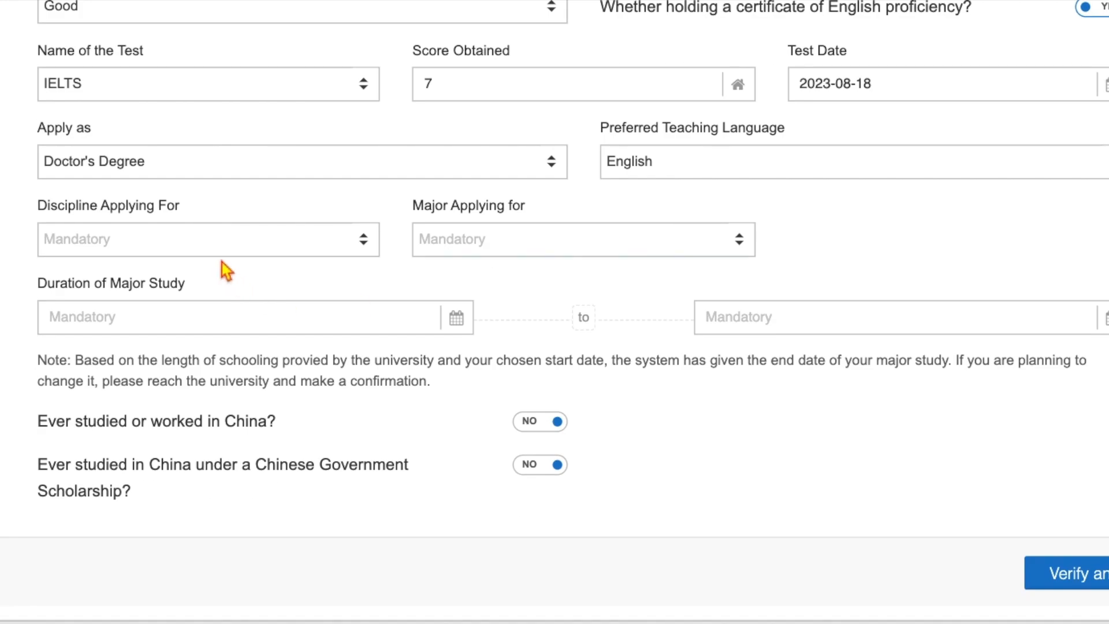
- Set the discipline to Engineering and the major to Transportation Energy and Environmental Engineering
left_click(213, 243)
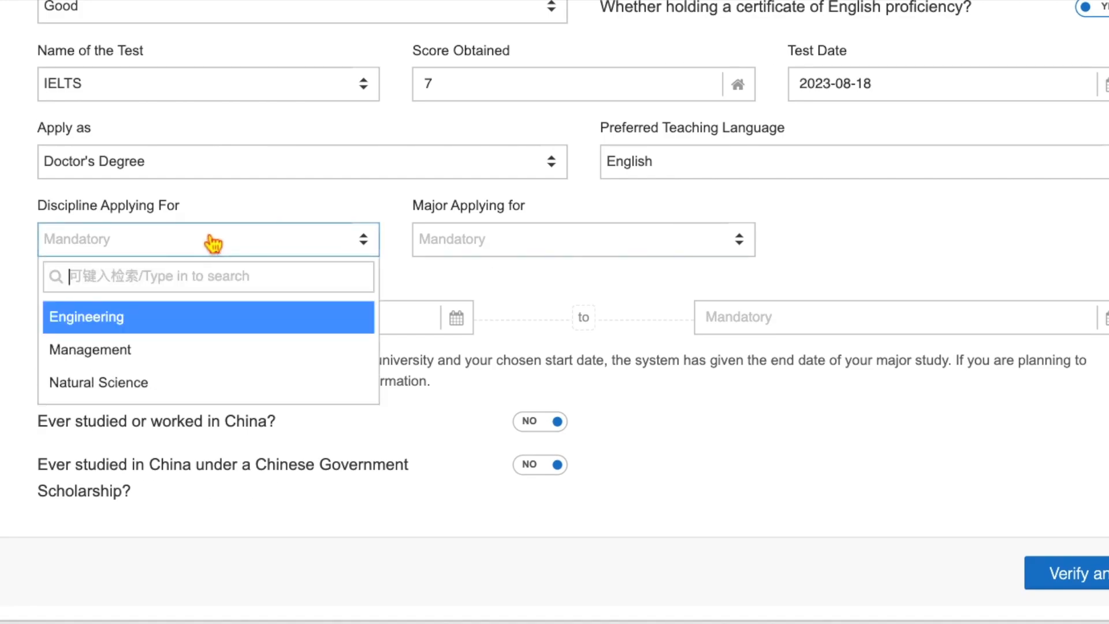
left_click(155, 325)
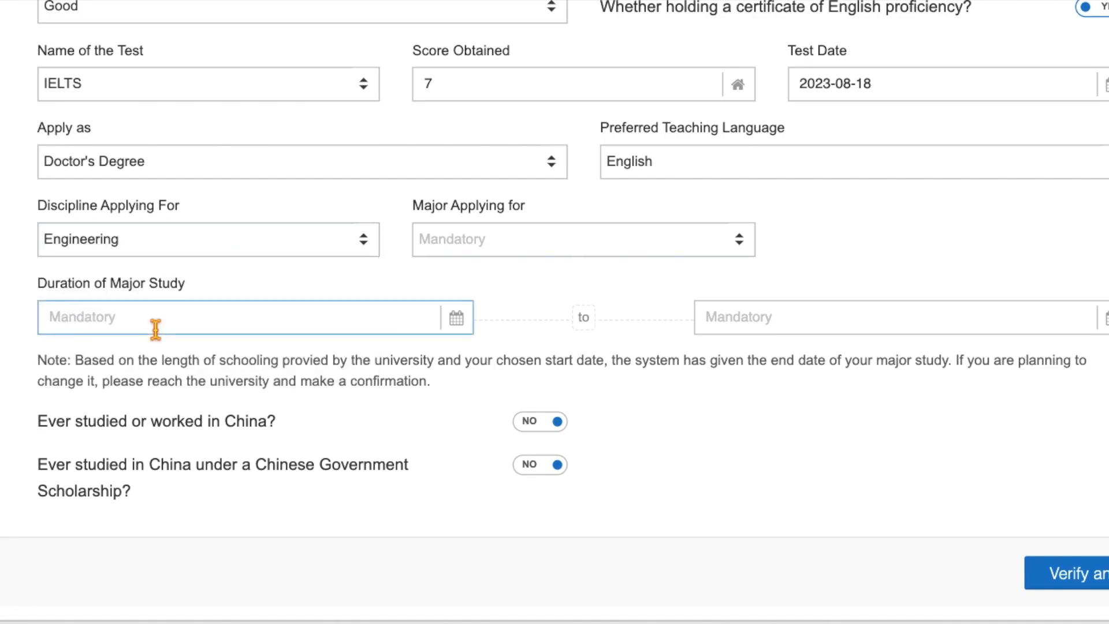
left_click(503, 248)
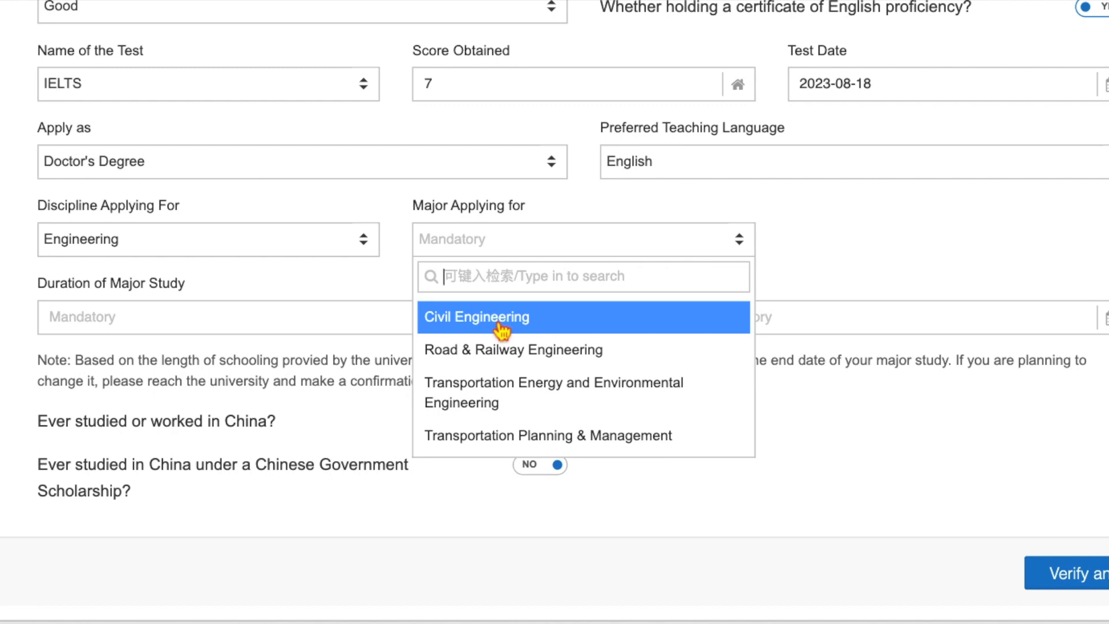
left_click(497, 402)
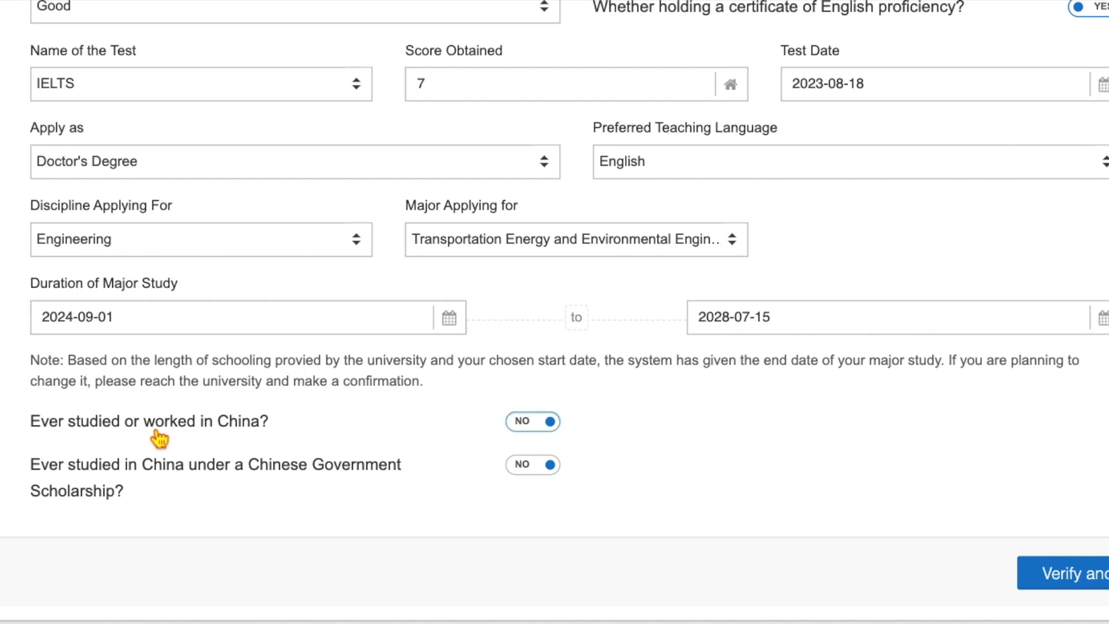
- Mark prior study in China as YES and enter Chongqing as the previous institute
left_click(532, 421)
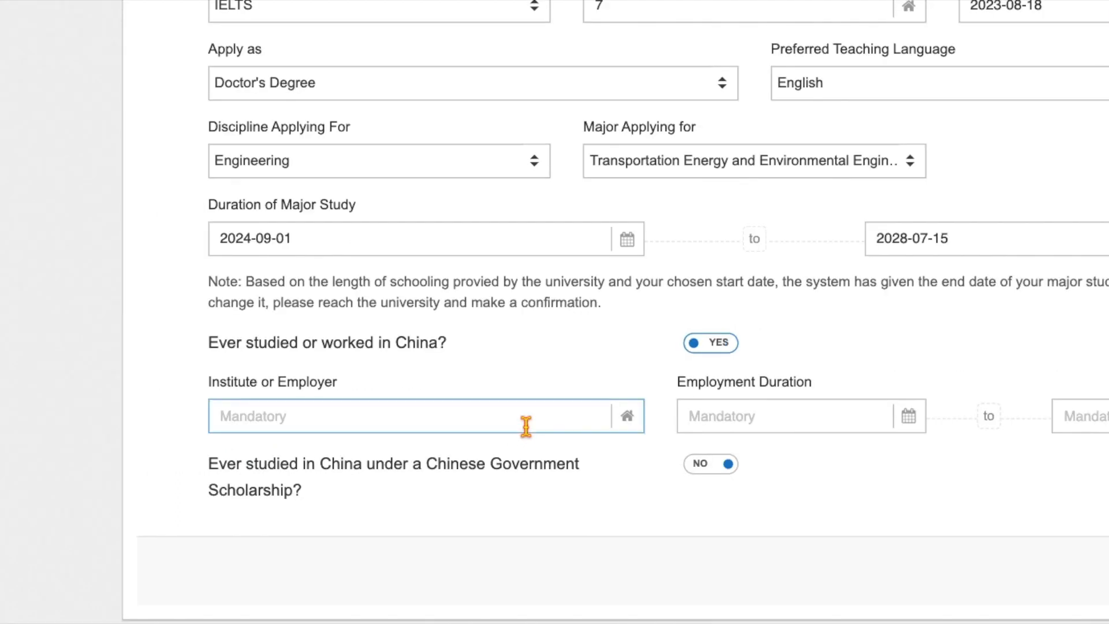
left_click(112, 420)
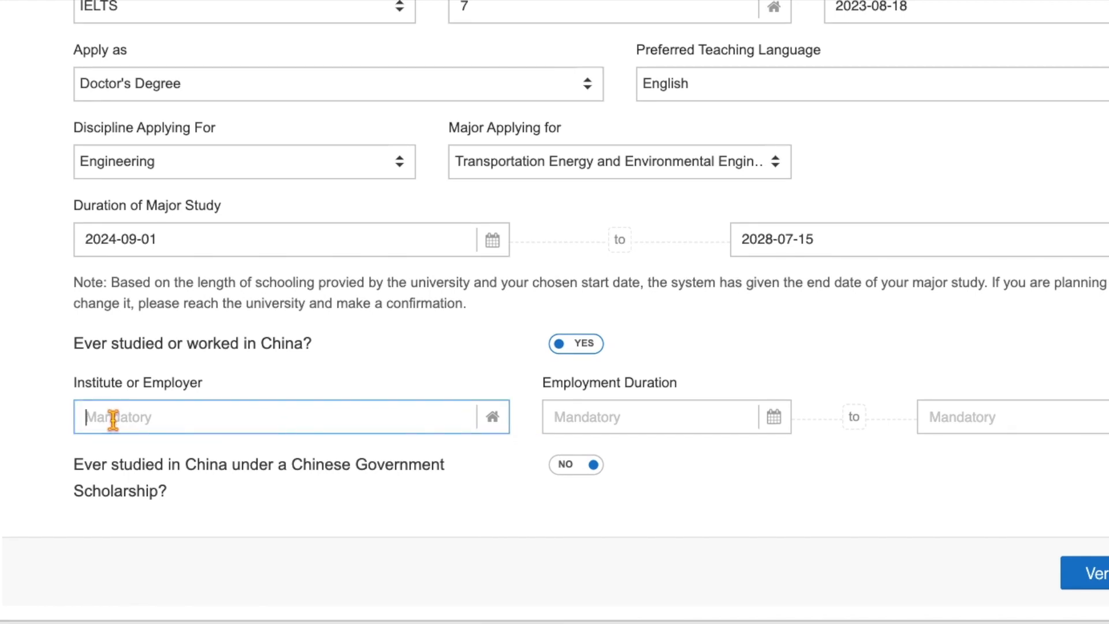
type("Chongq")
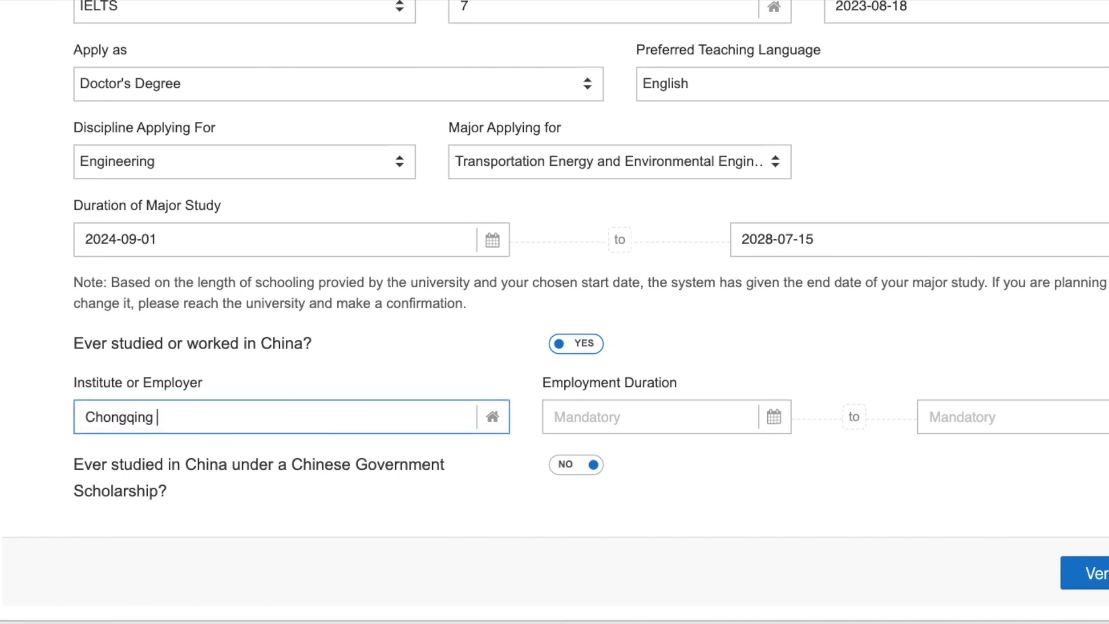
type("ing")
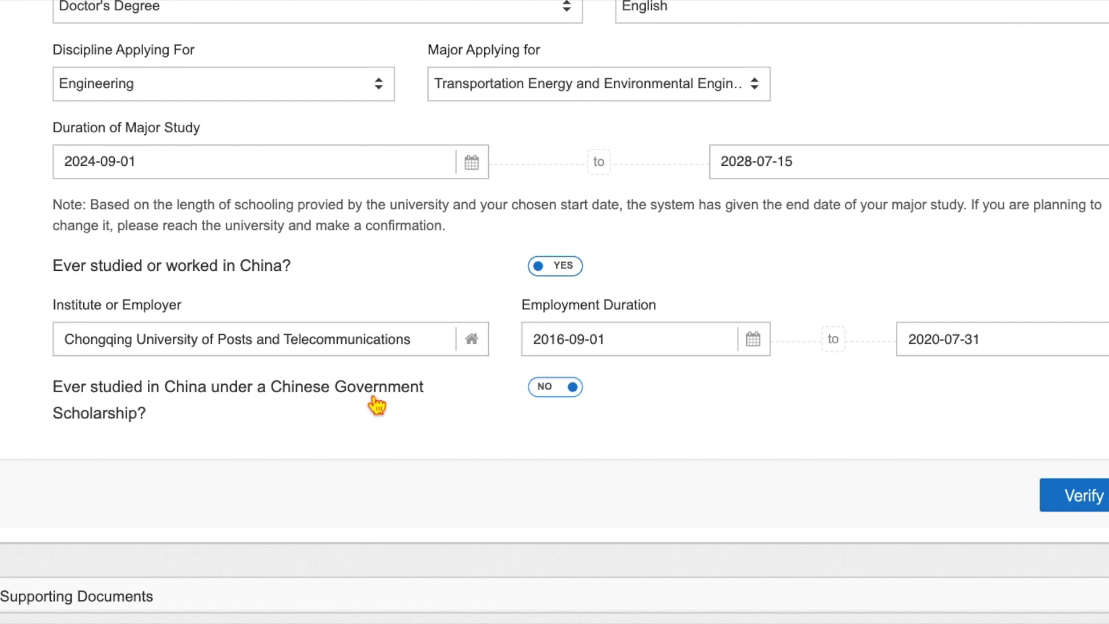
- Record a previous Chinese Government Scholarship at Chongqing University of Posts and Telecommunications
left_click(560, 395)
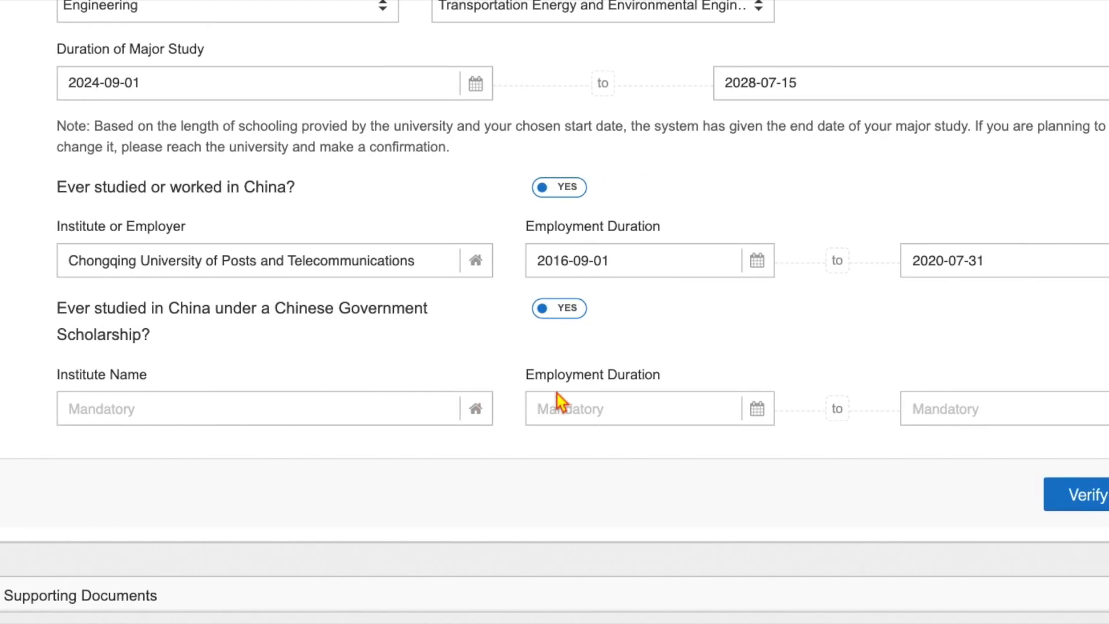
left_click(83, 406)
type("Chongqing University of Posts and Telecommunications")
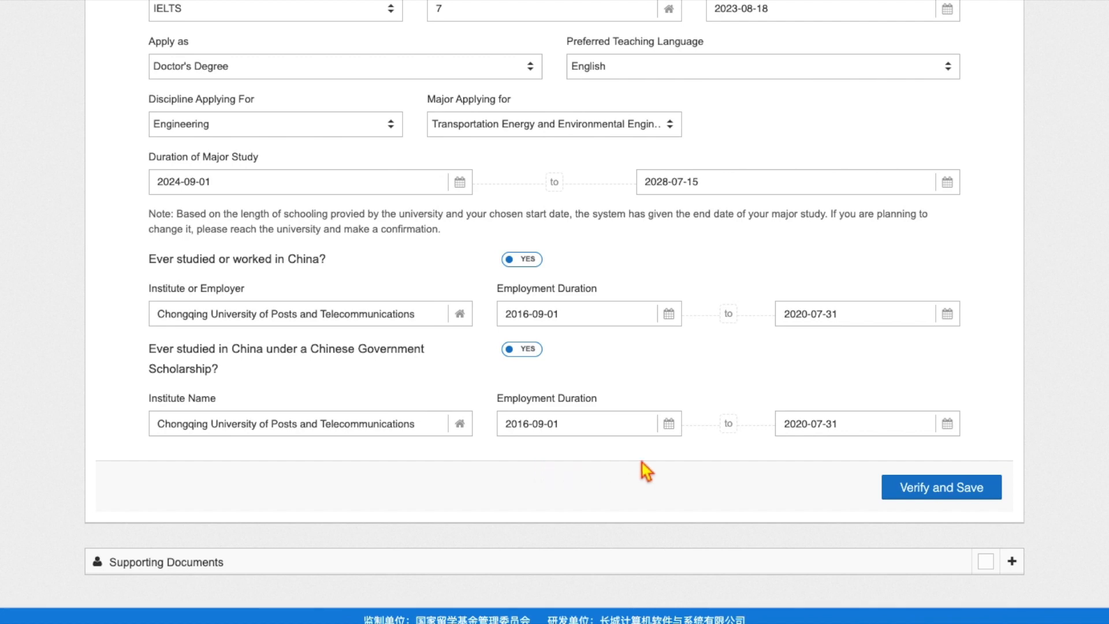
- Verify and save the form, then scroll down to the Supporting Documents list
left_click(950, 495)
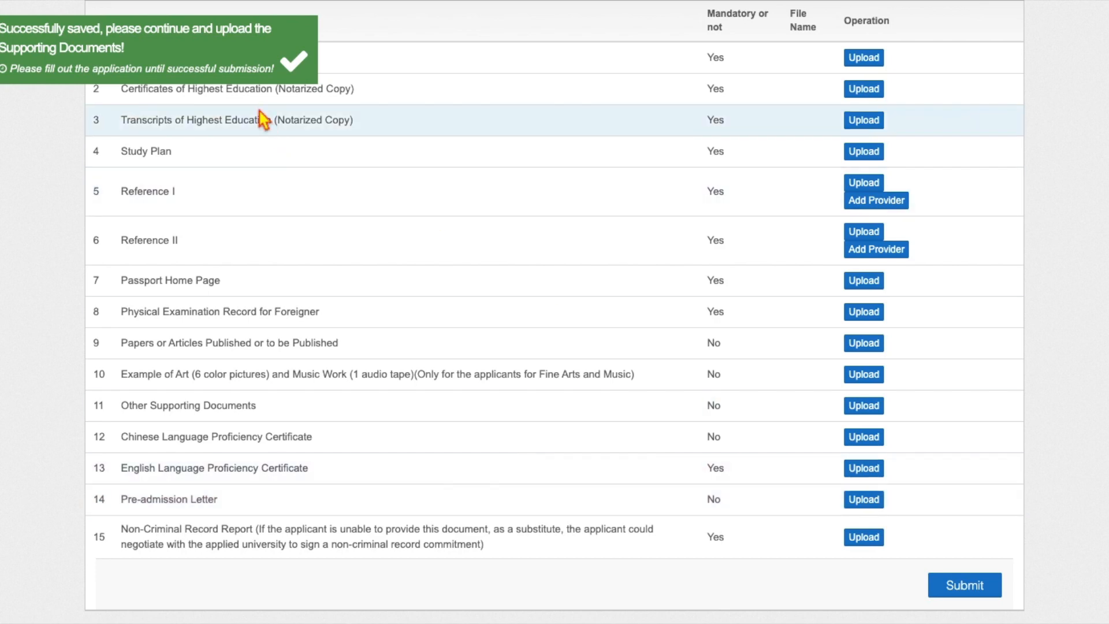
scroll(312, 92, "up", 2)
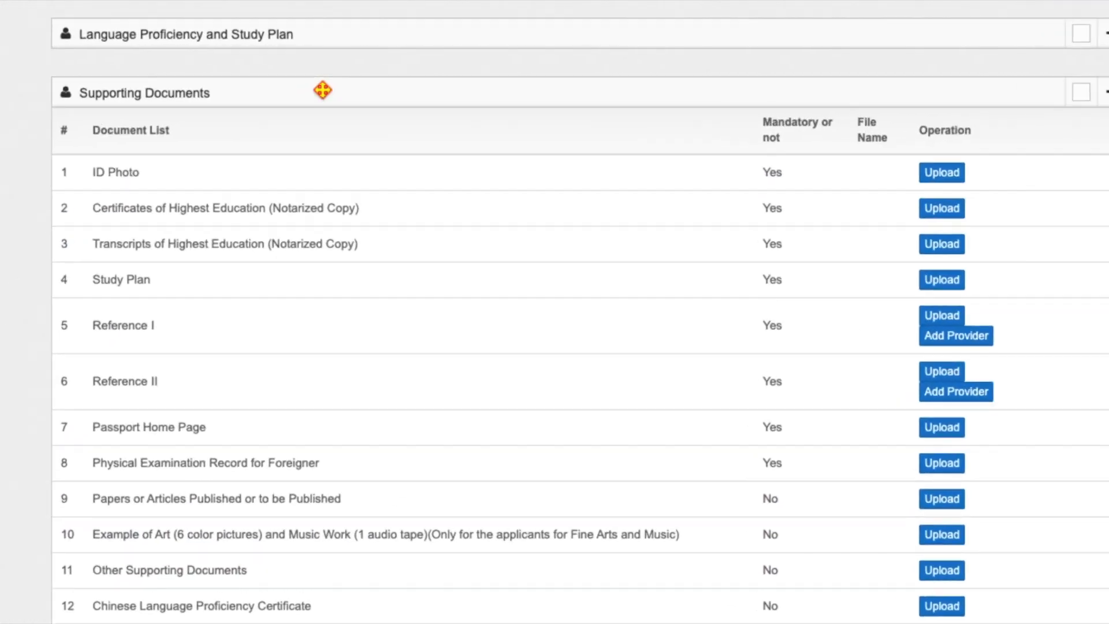
scroll(842, 433, "down", 2)
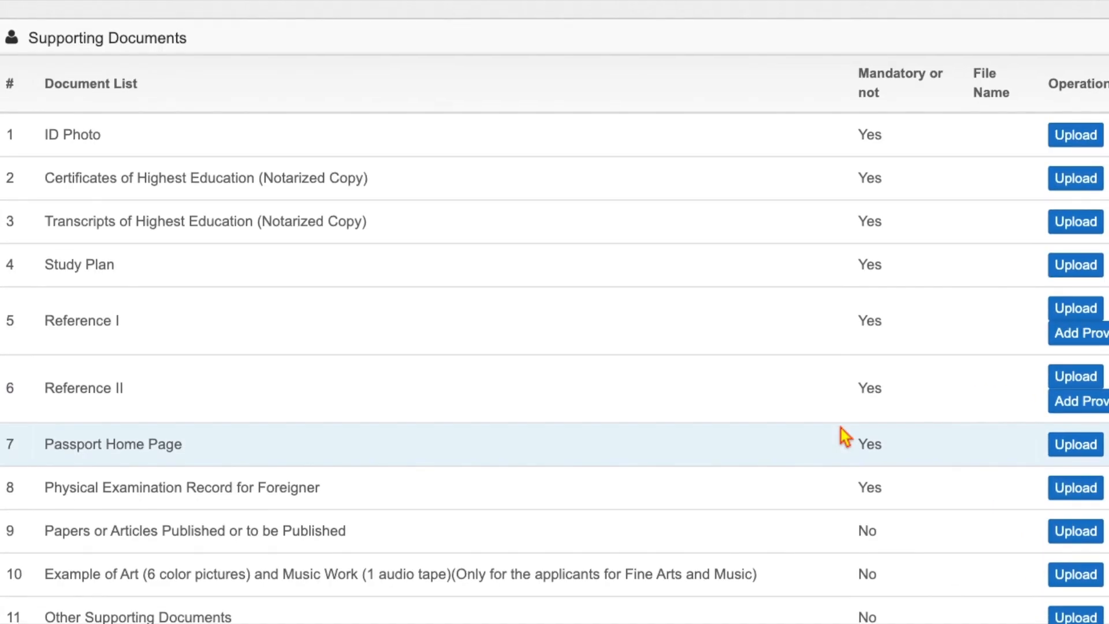
scroll(844, 436, "down", 2)
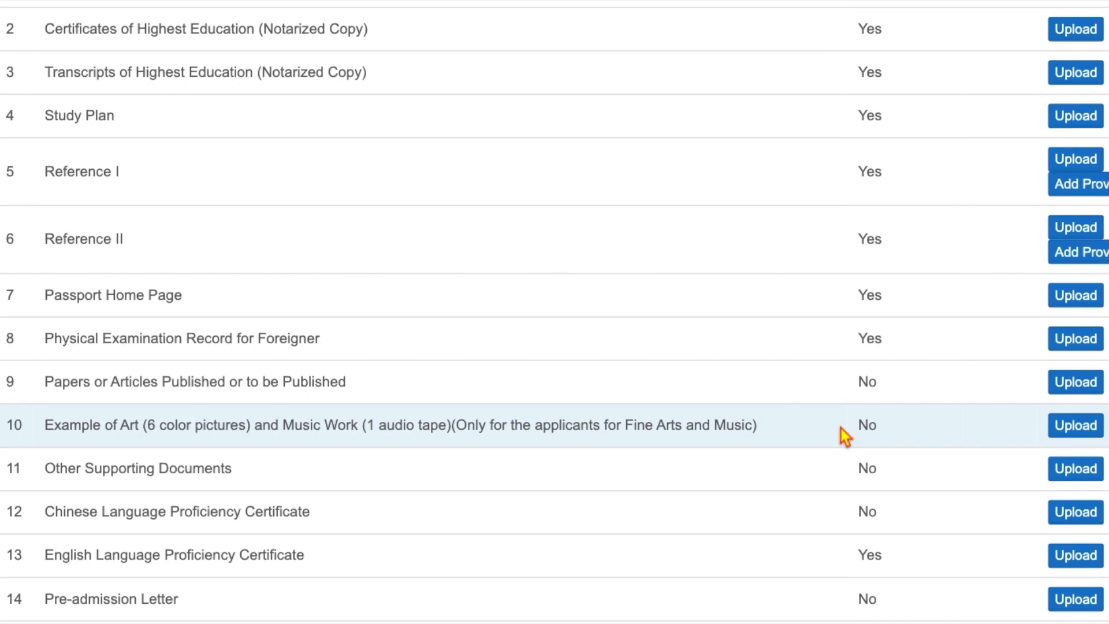
scroll(845, 436, "down", 2)
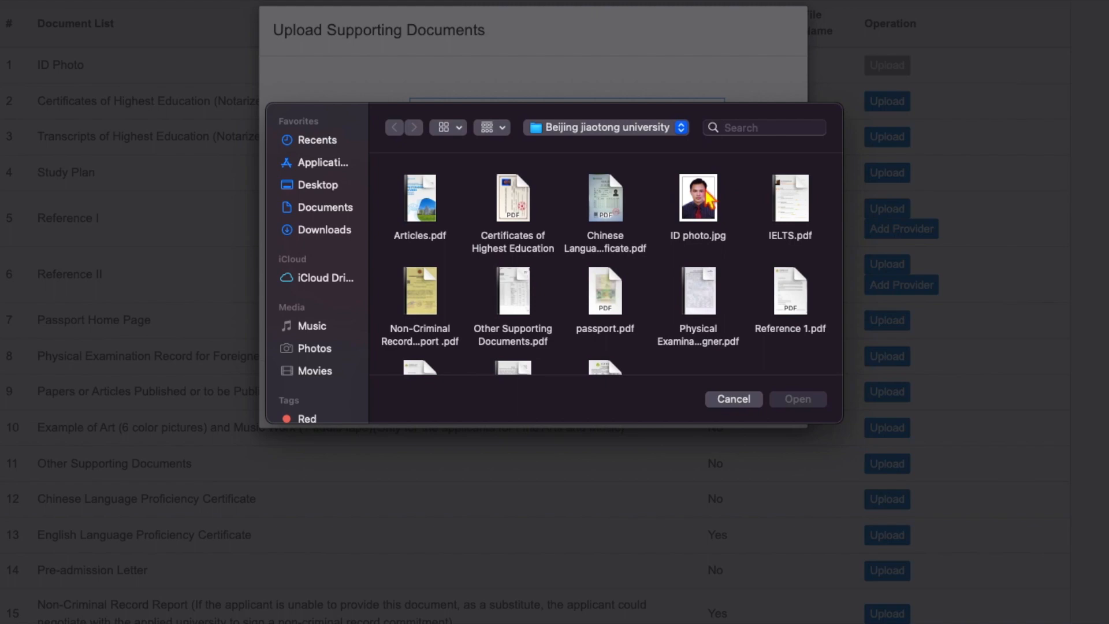
- Choose the ID photo file and review the note on permitted file types
left_click(705, 199)
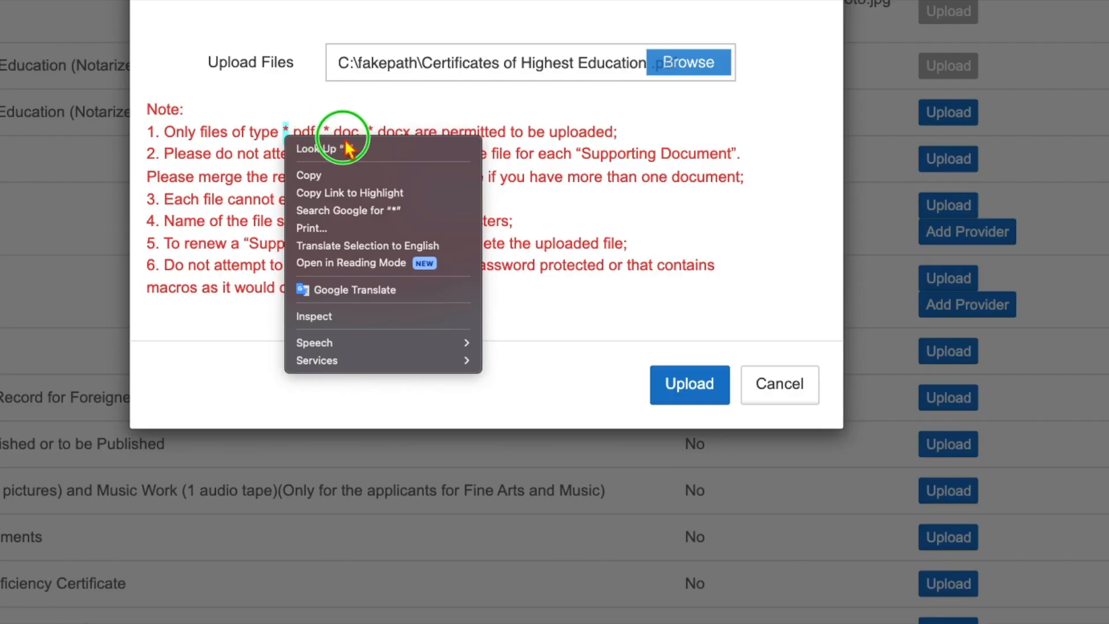
left_click(345, 140)
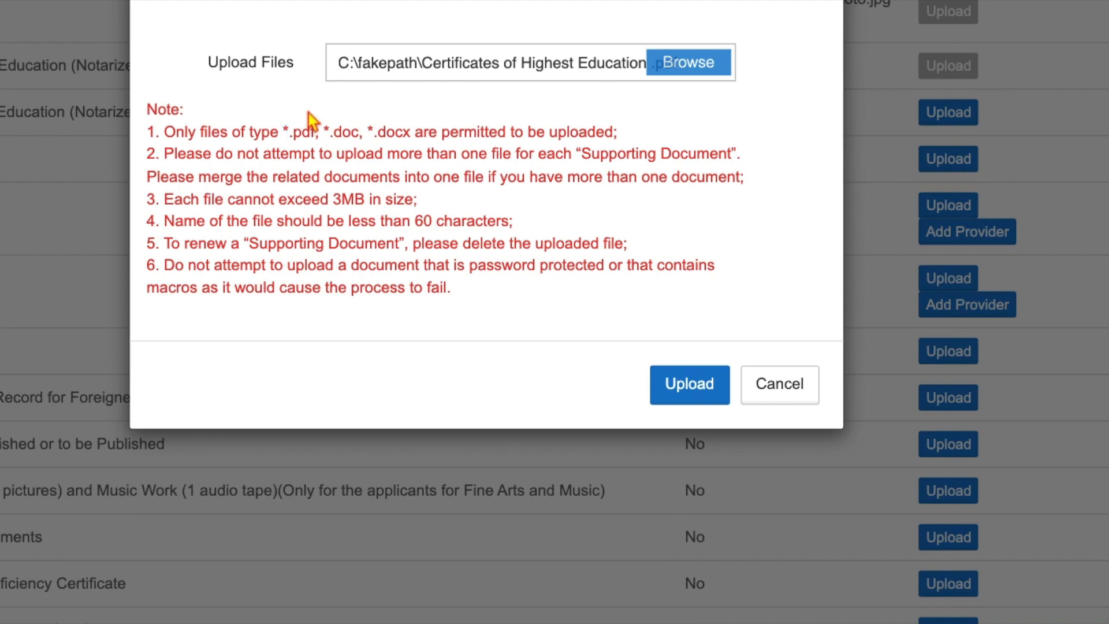
left_click_drag(168, 136, 639, 148)
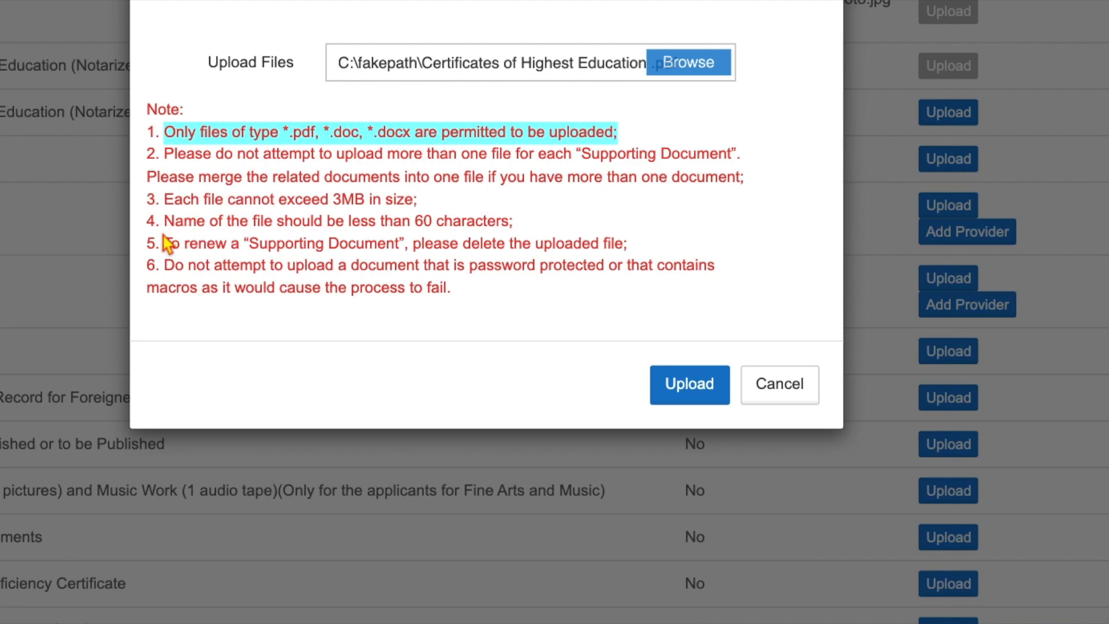
left_click(171, 207)
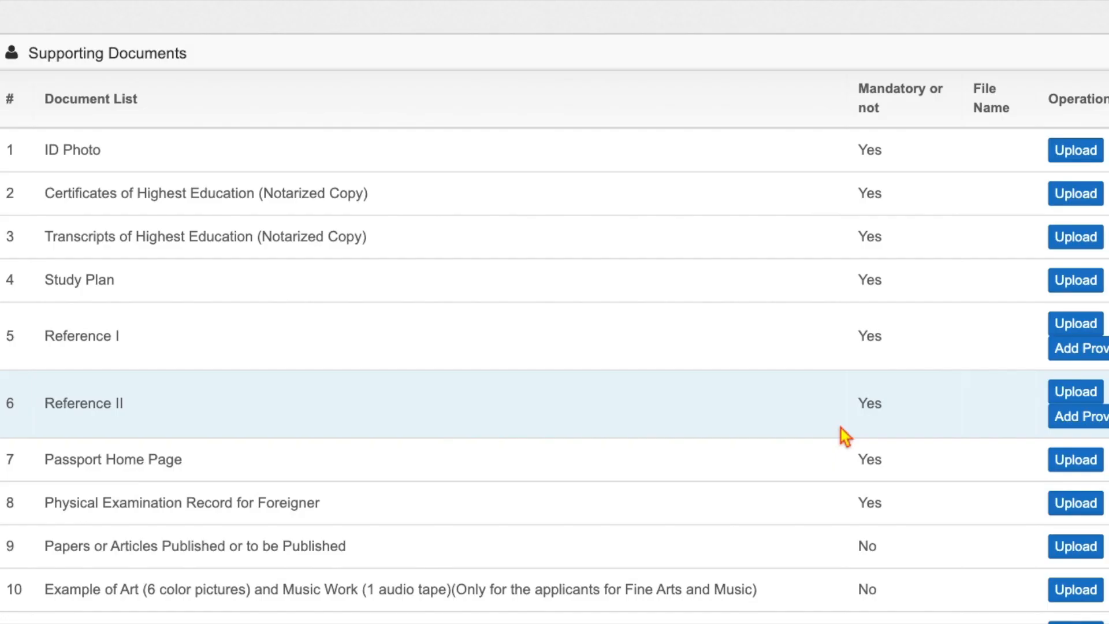
- Scroll through the Document List table to view all fifteen upload rows
scroll(841, 428, "down", 2)
scroll(841, 428, "down", 3)
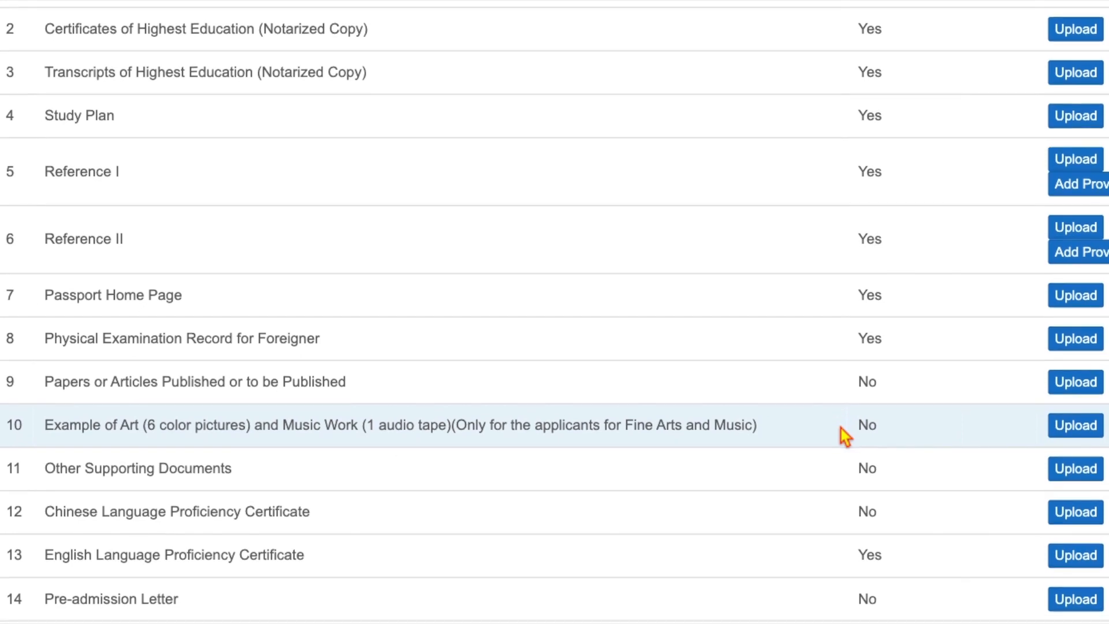
scroll(845, 436, "down", 4)
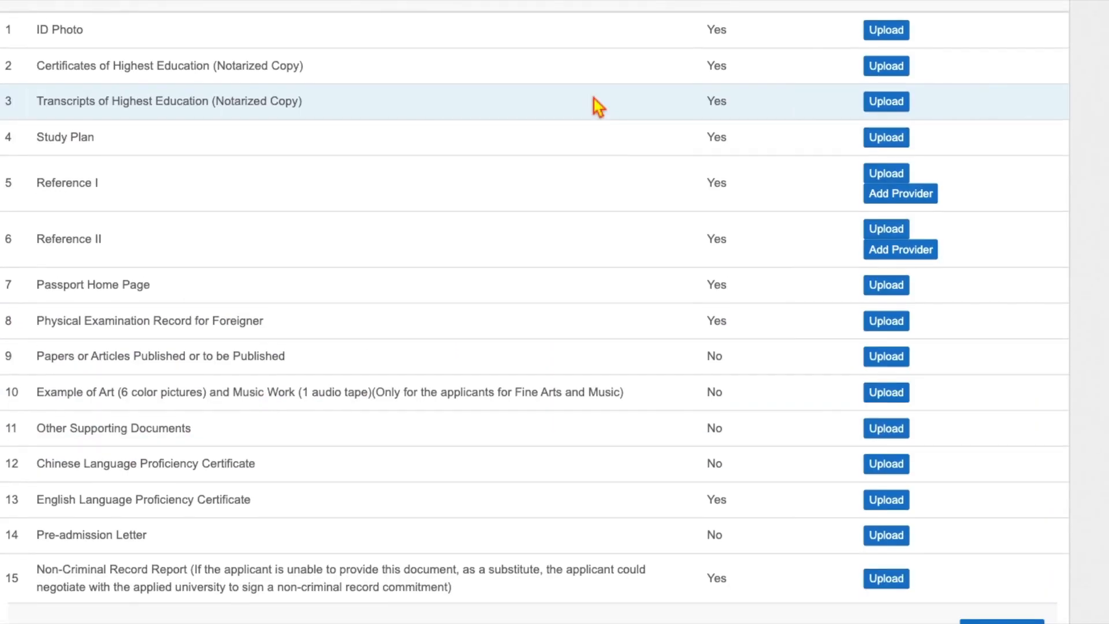
scroll(592, 96, "up", 1)
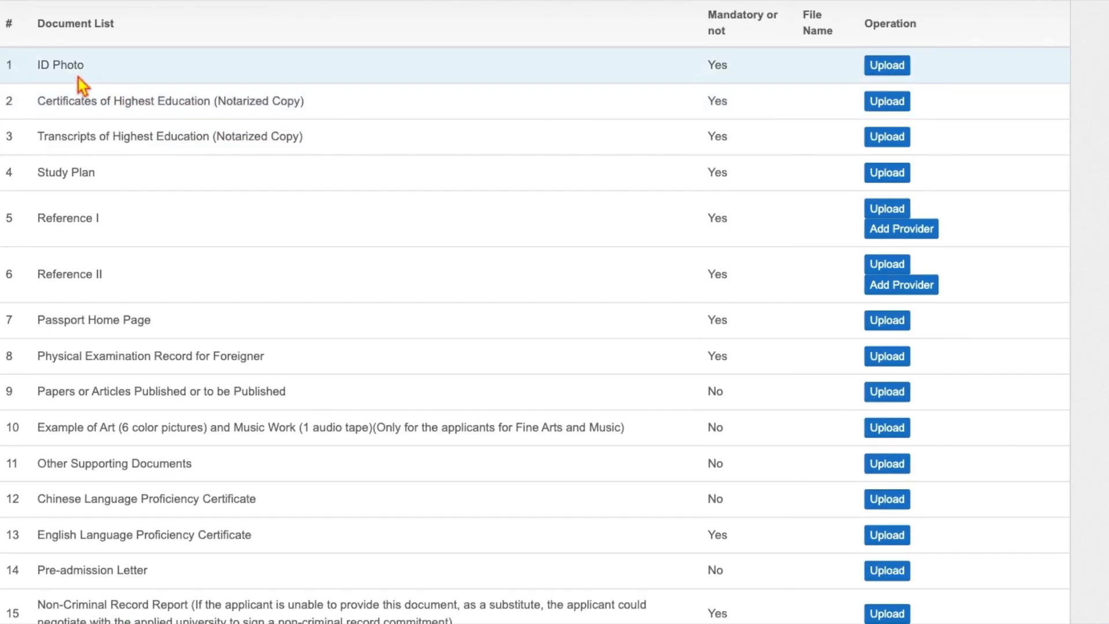
- Upload ID photo.jpg, the highest-education certificate and the transcripts to their rows
left_click(898, 66)
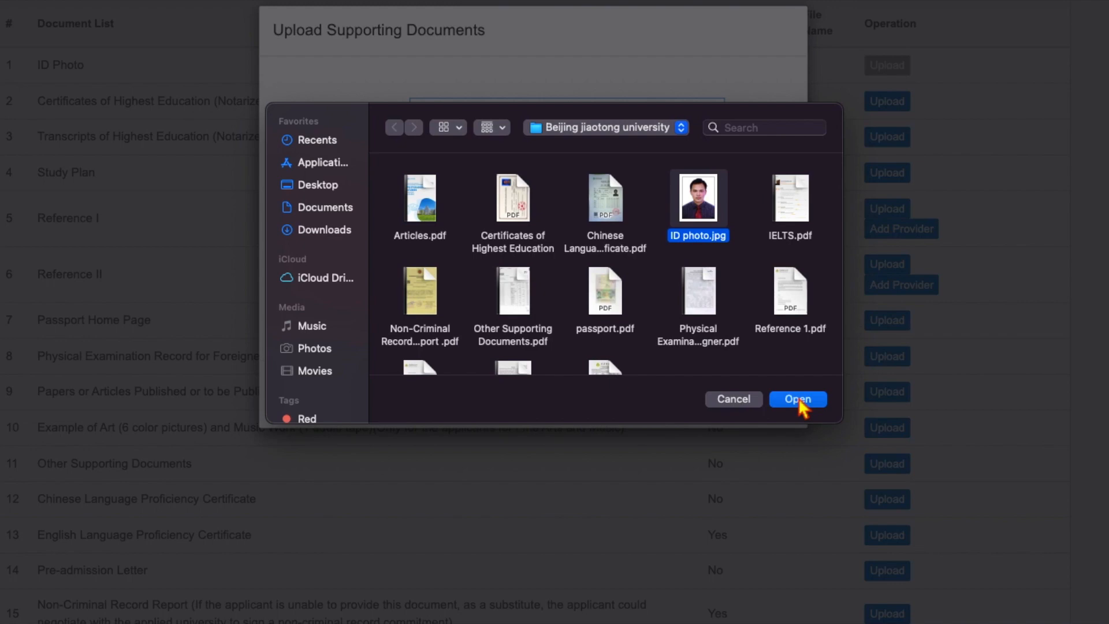
left_click(799, 400)
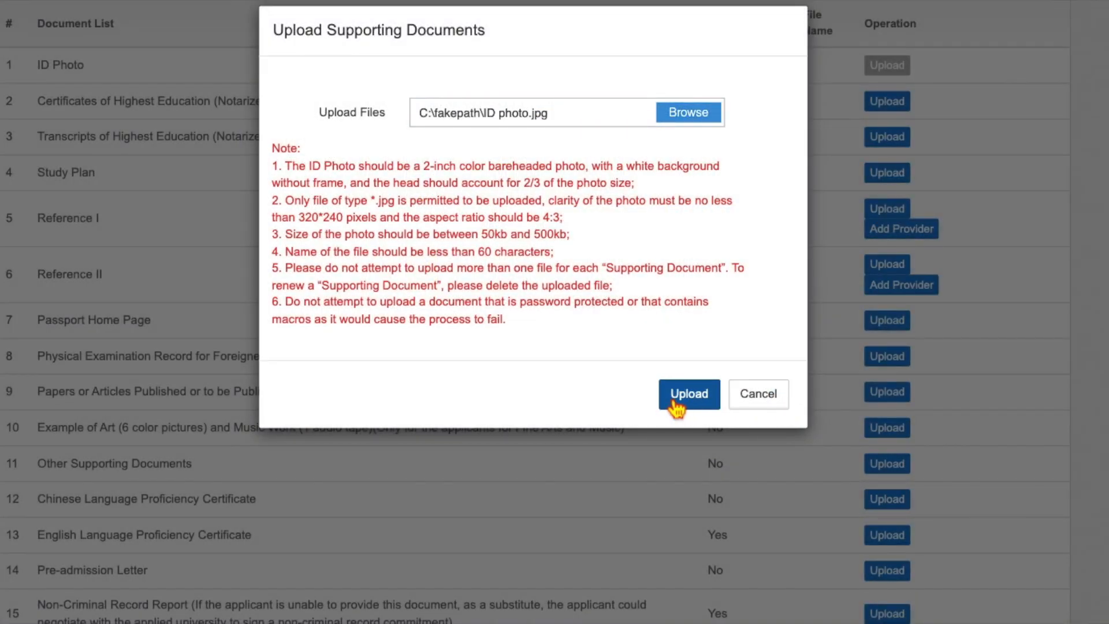
left_click(688, 394)
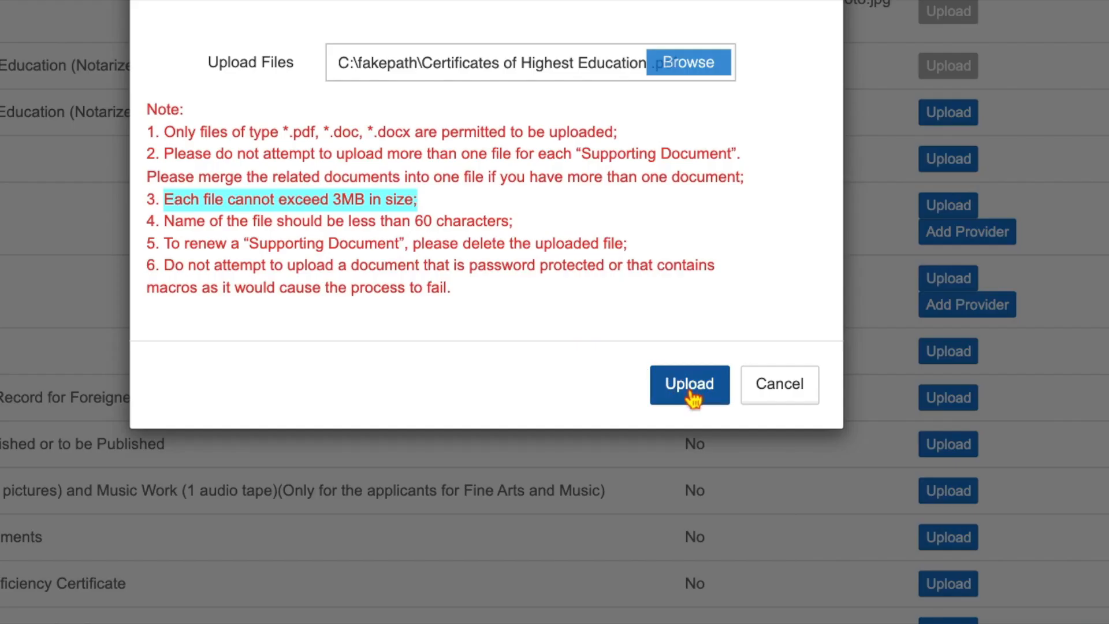
left_click(692, 398)
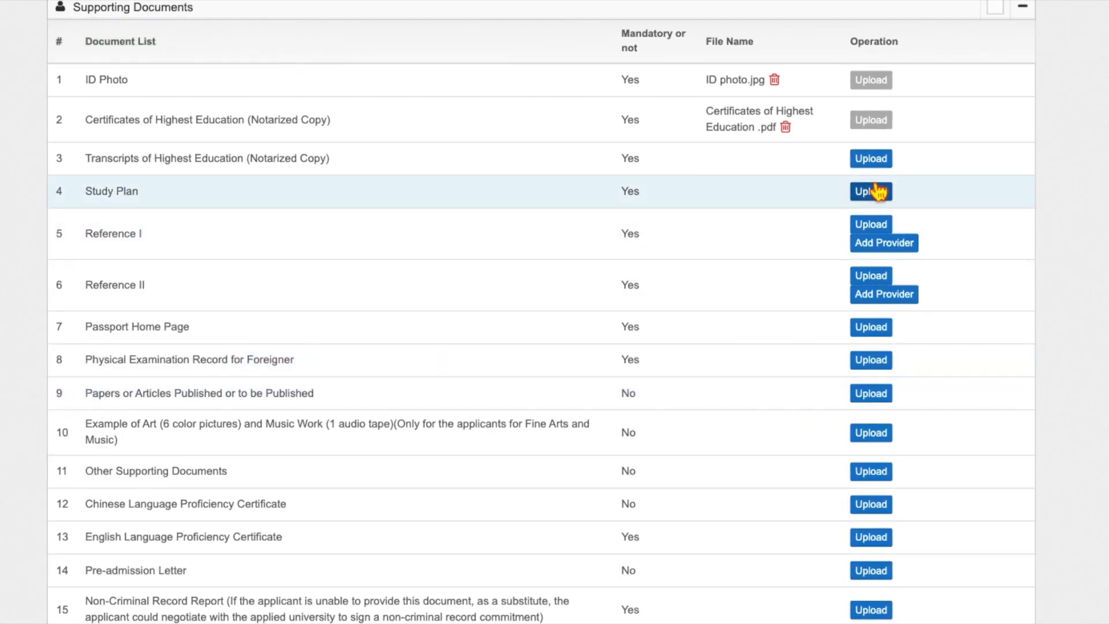
left_click(875, 166)
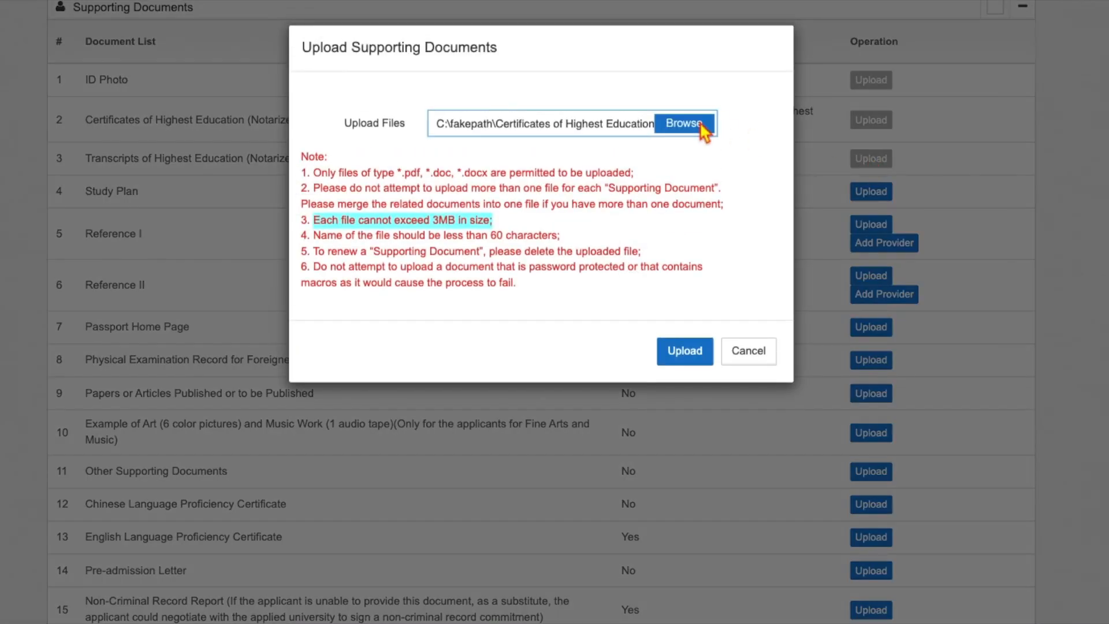
left_click(708, 197)
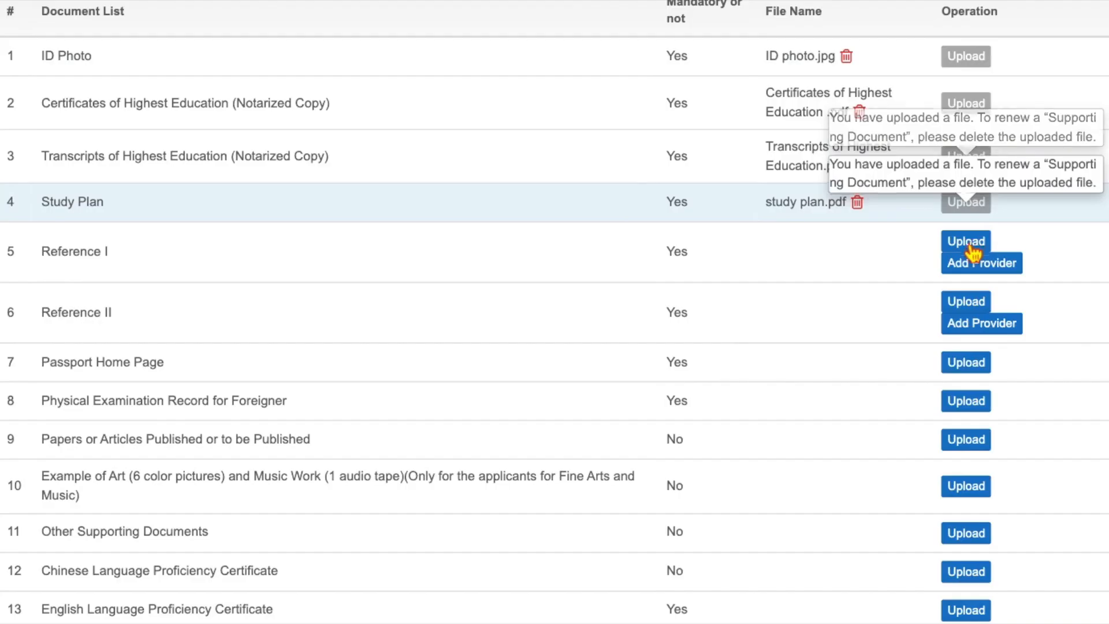
- Upload Reference 1.pdf personally to the Reference I row
left_click(965, 241)
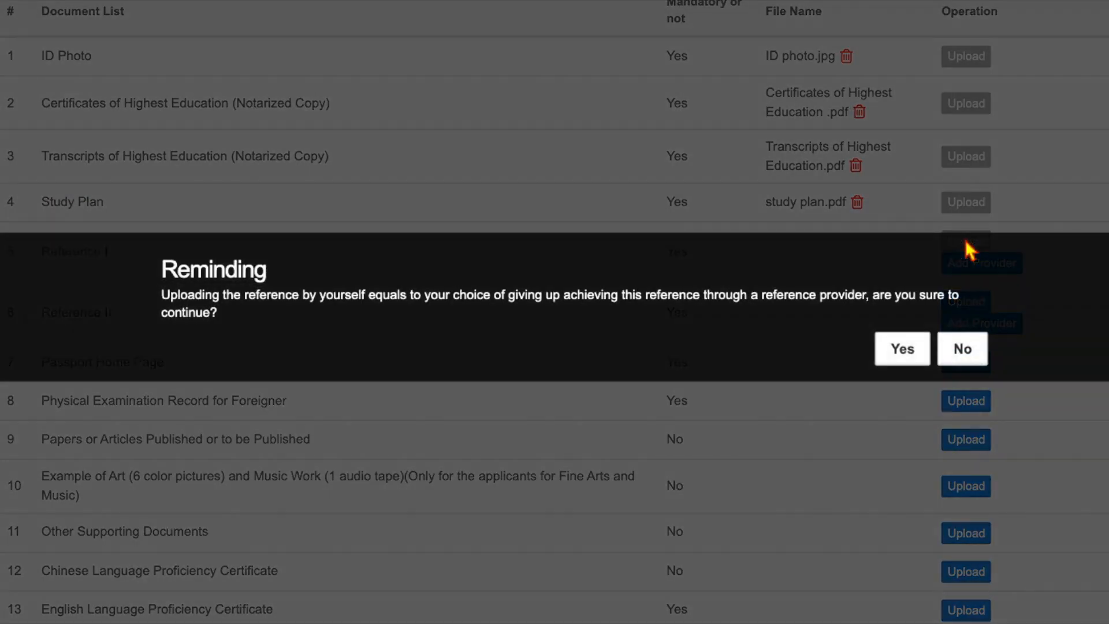
left_click(907, 348)
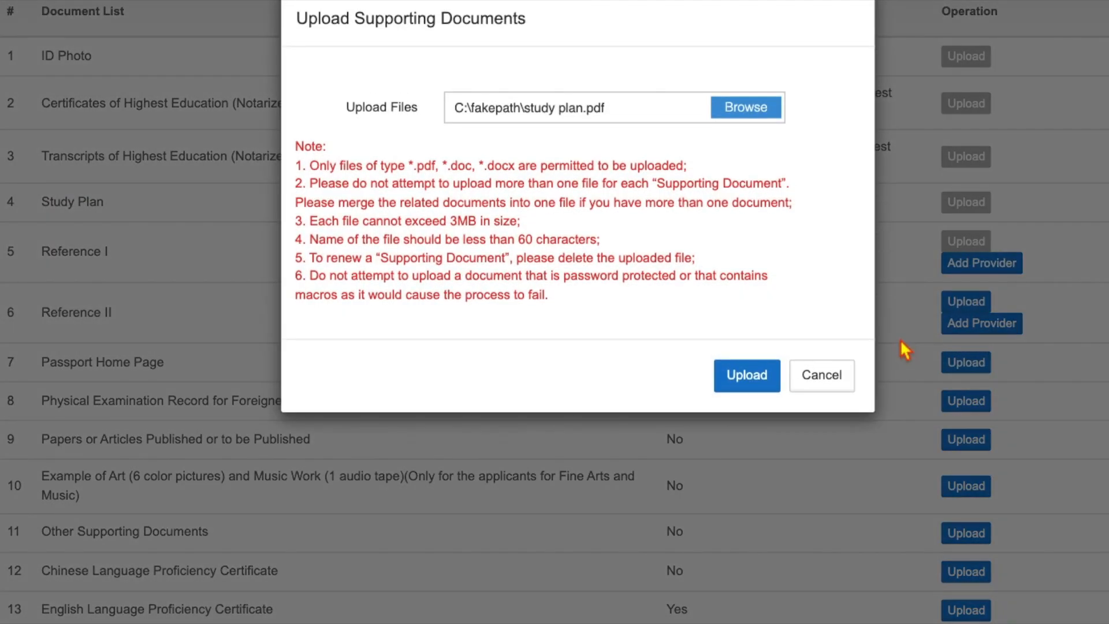
left_click(745, 114)
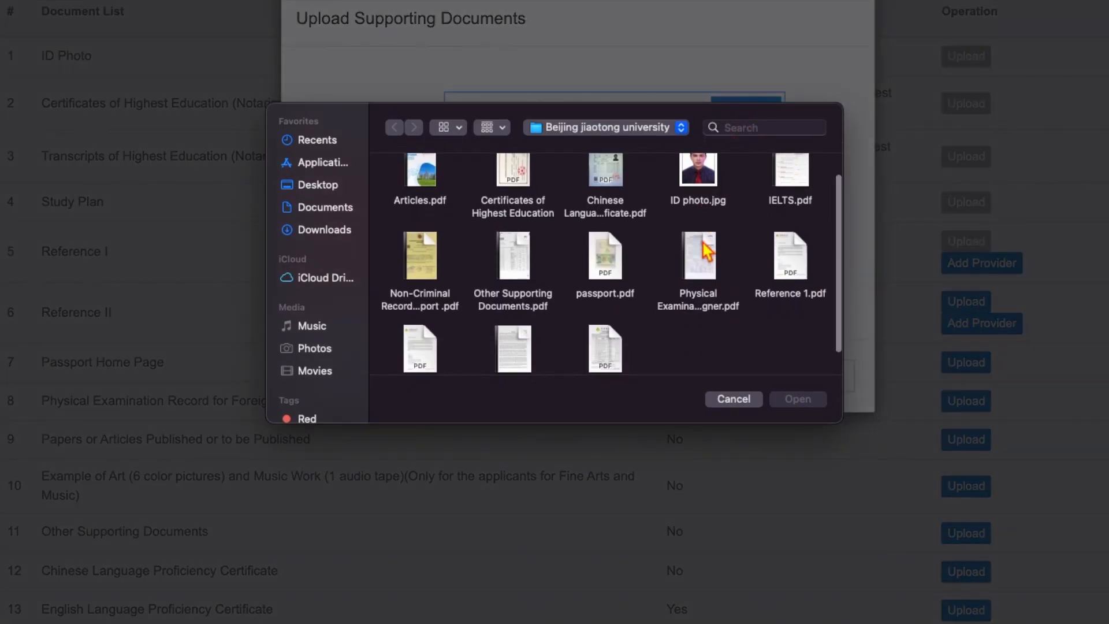
scroll(706, 251, "down", 2)
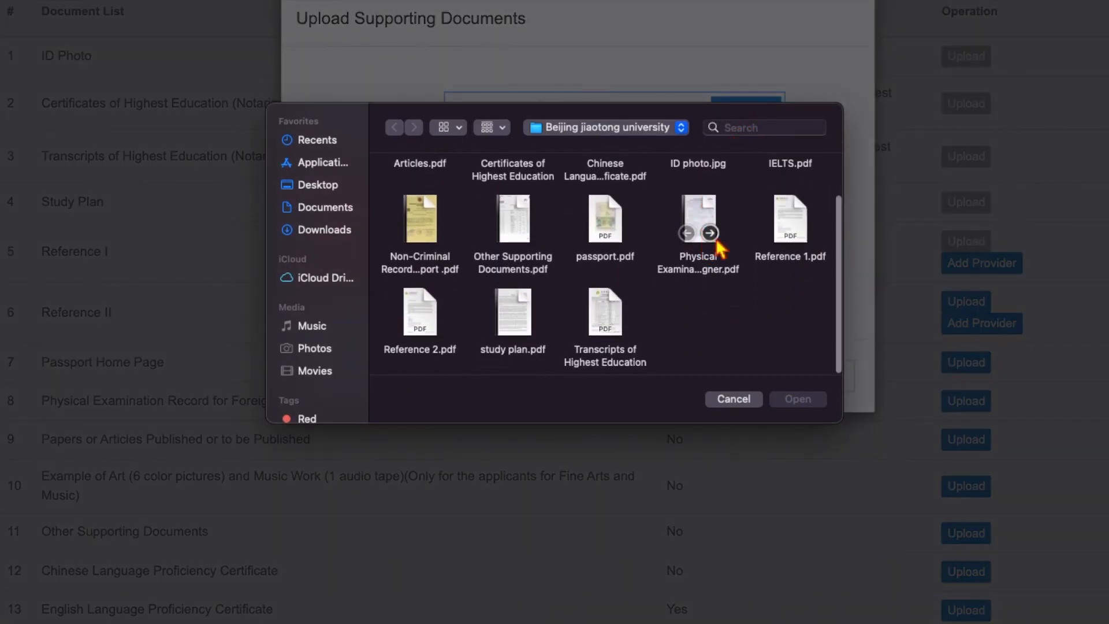
left_click(790, 231)
left_click(794, 400)
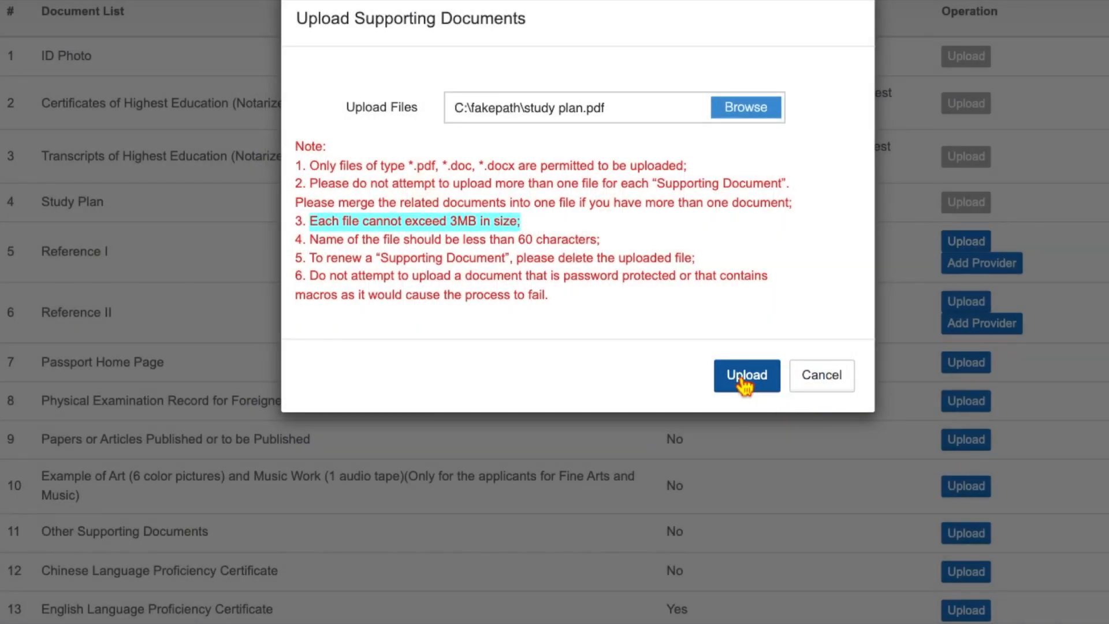
left_click(745, 382)
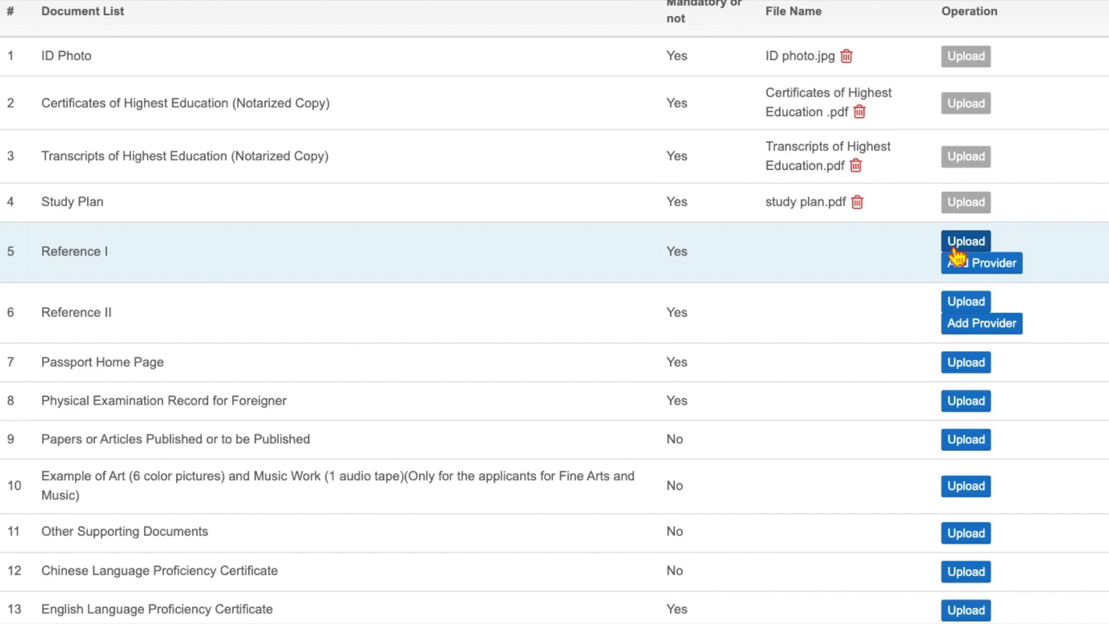
- Open the Reference I provider request form, then close it without saving
left_click(958, 272)
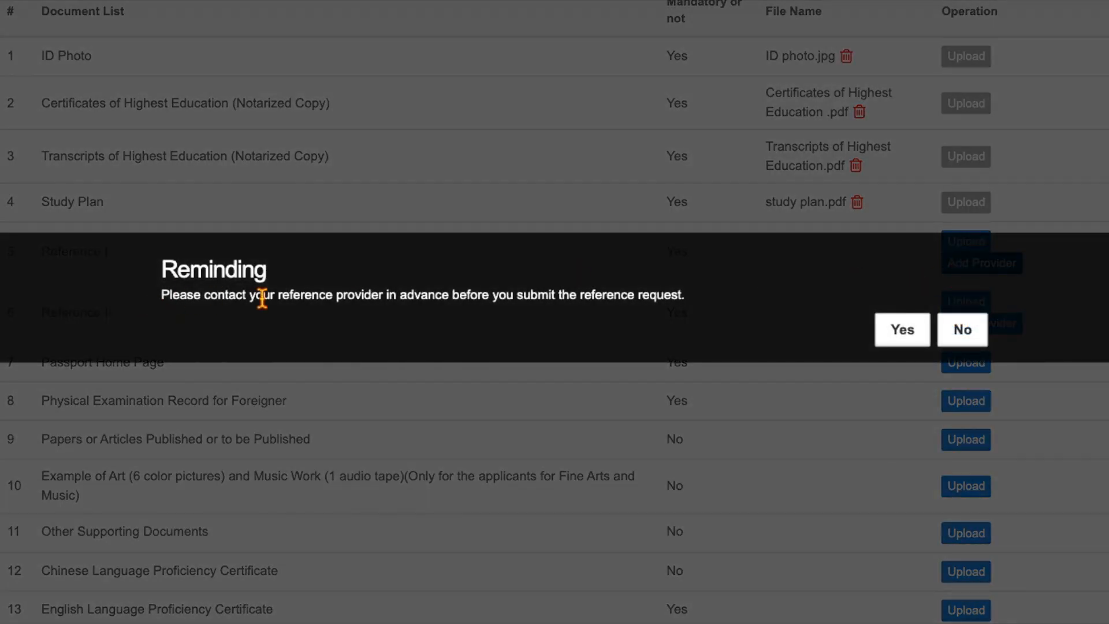
left_click(890, 330)
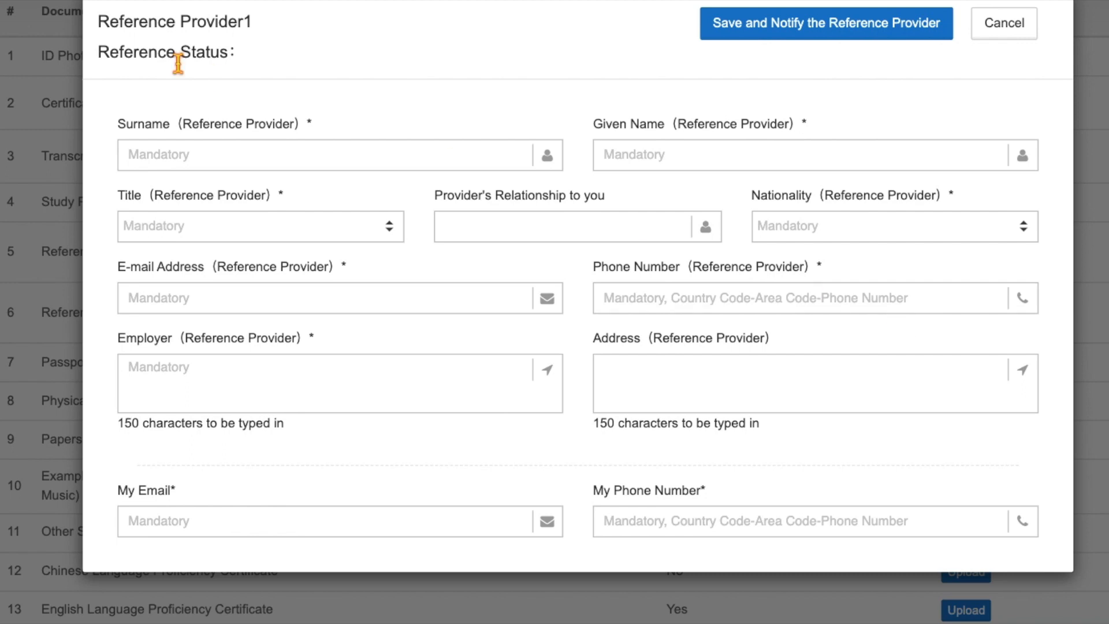
left_click(147, 300)
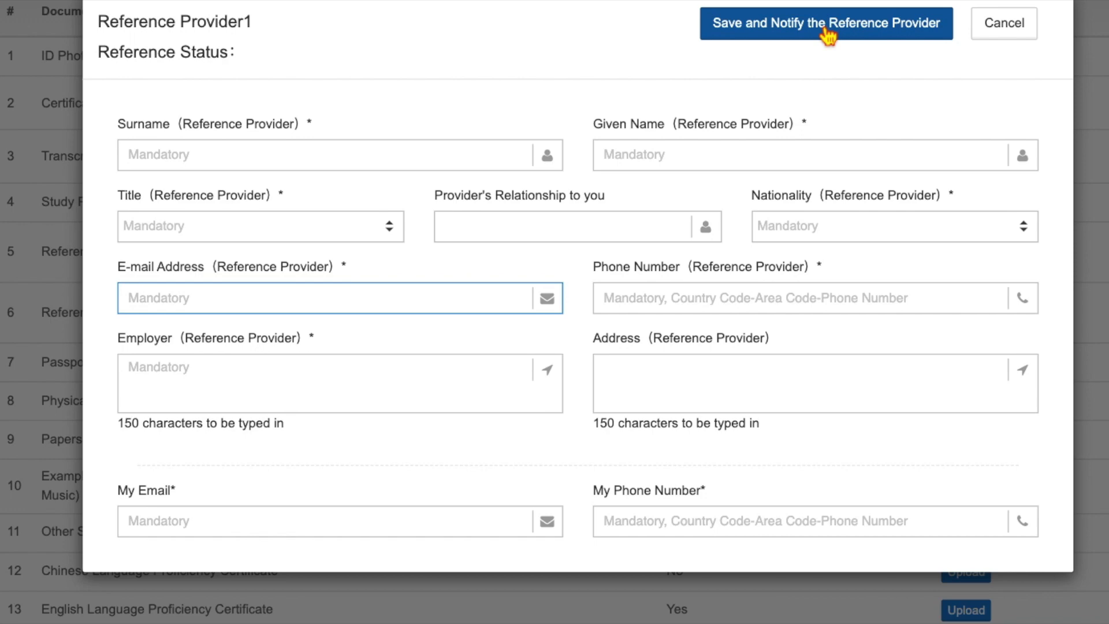
left_click(1016, 28)
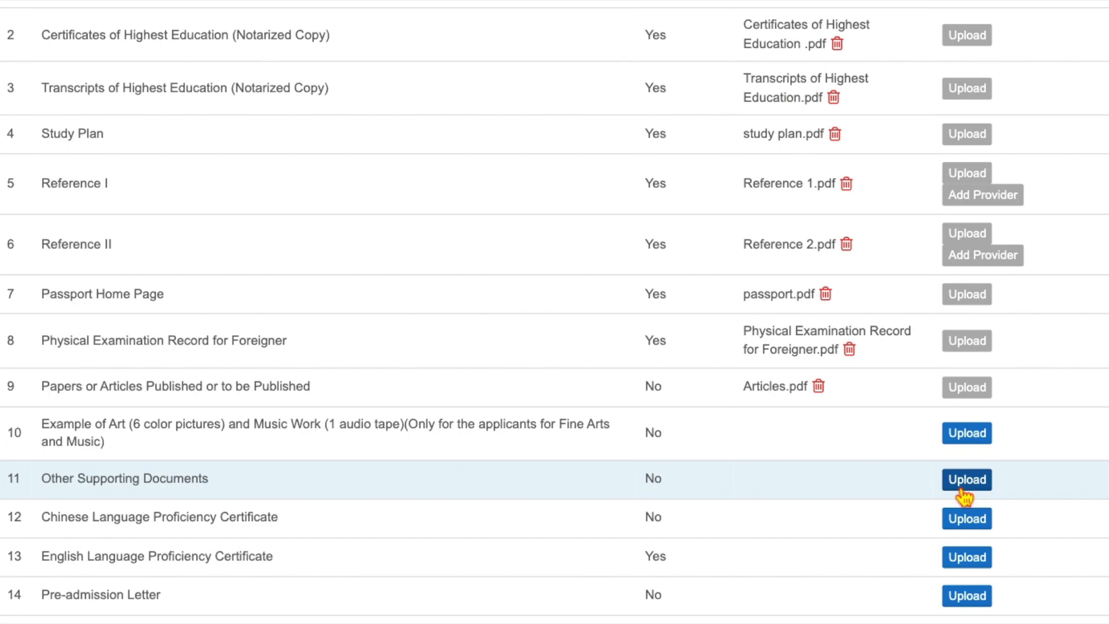
- Upload Other Supporting Documents.pdf to row 11
left_click(962, 488)
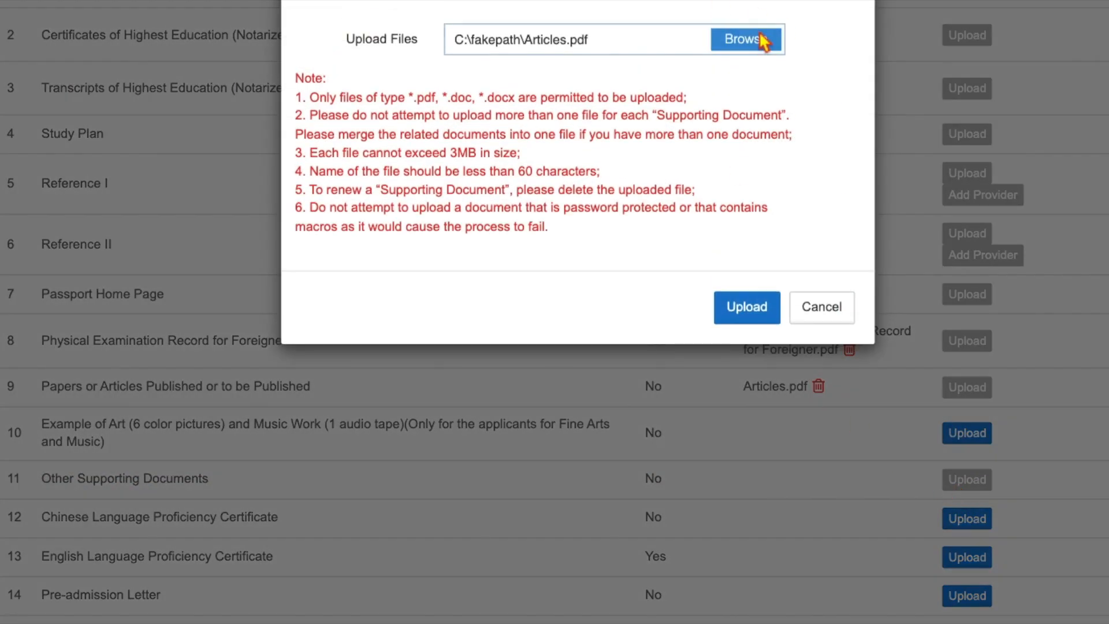
left_click(761, 45)
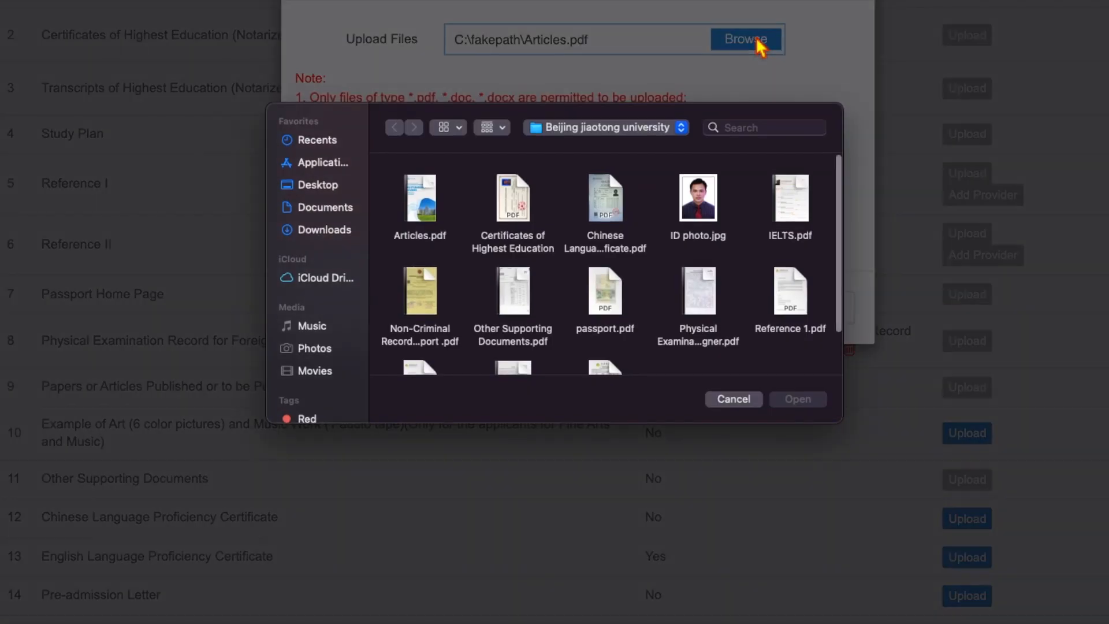
scroll(679, 283, "down", 2)
scroll(676, 281, "down", 1)
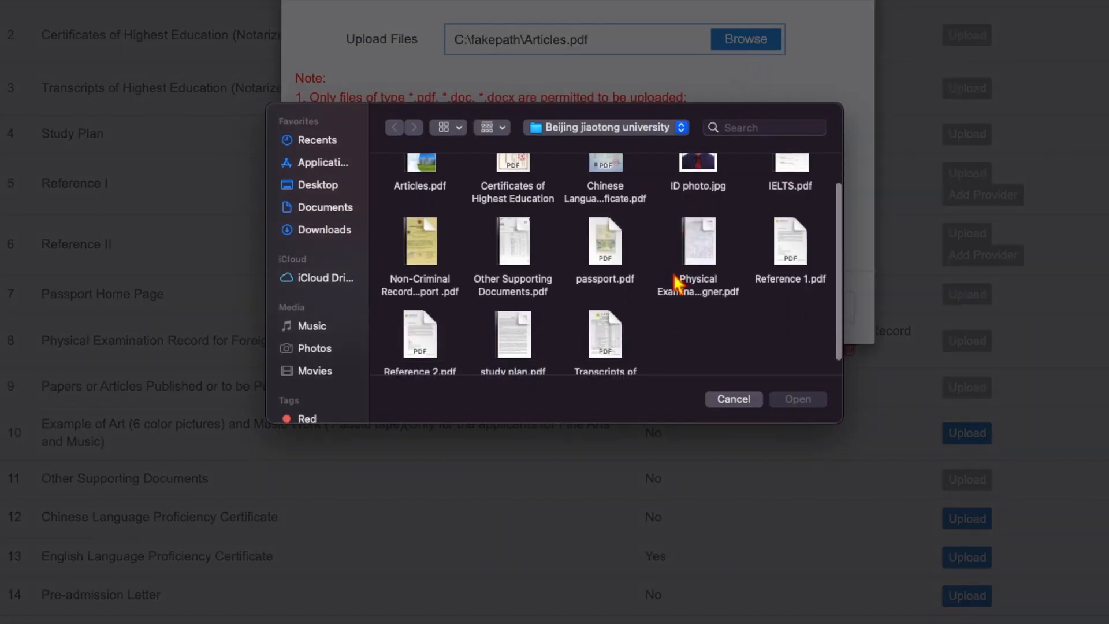
left_click(509, 241)
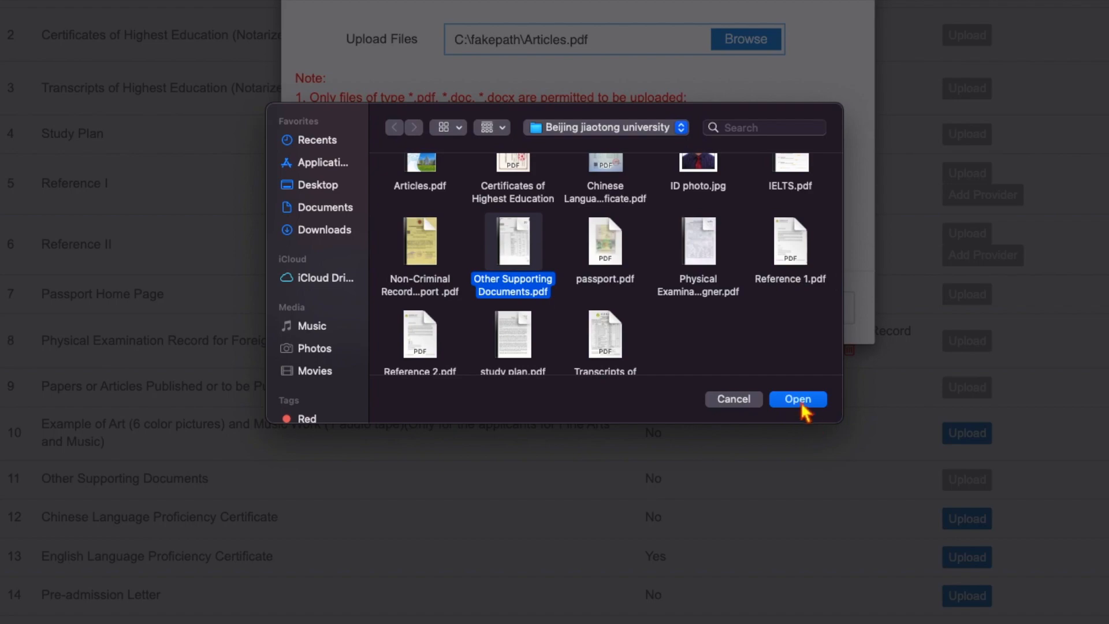
left_click(800, 400)
left_click(768, 322)
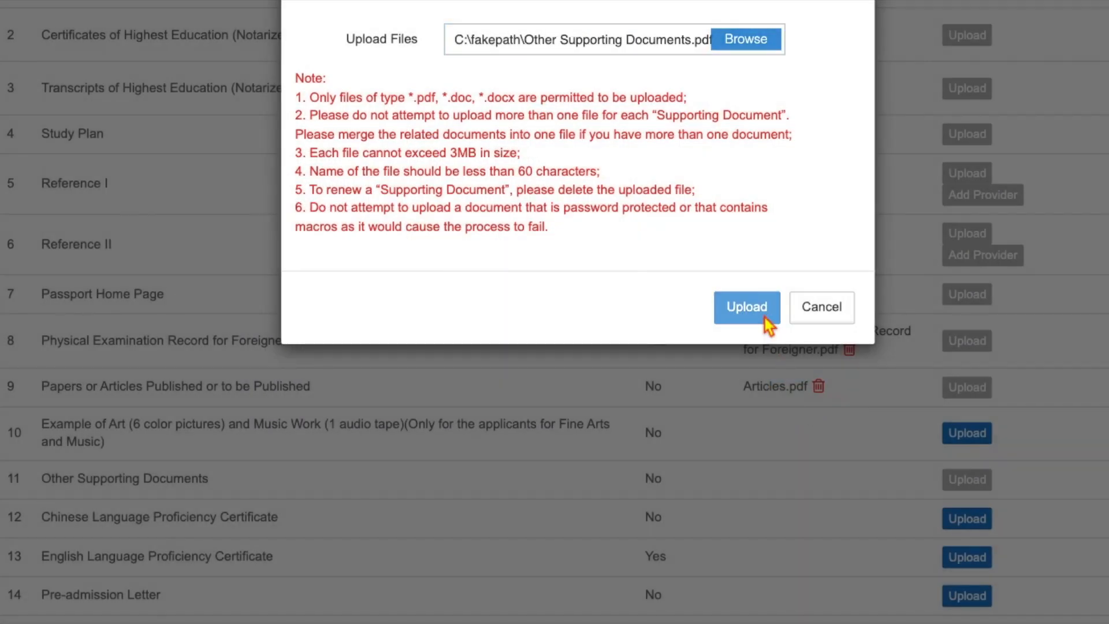
- Upload the Chinese Language Proficiency Certificate file to row 12
scroll(767, 330, "down", 2)
left_click(968, 457)
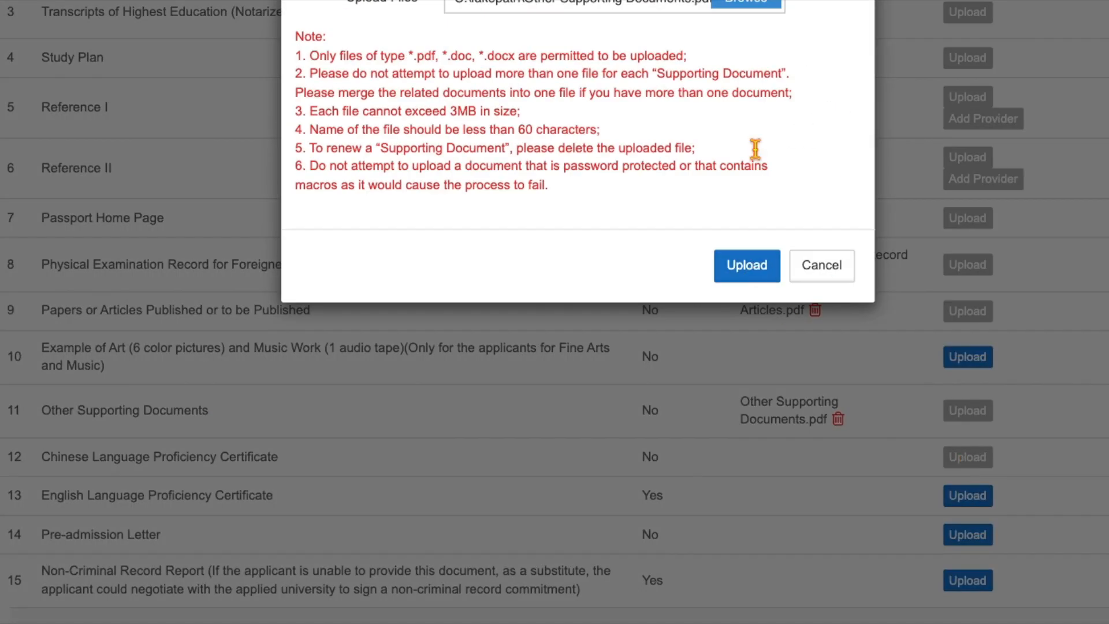
left_click(745, 4)
scroll(660, 226, "down", 2)
scroll(660, 227, "up", 2)
left_click(607, 200)
left_click(800, 400)
left_click(753, 278)
- Upload IELTS.pdf to row 13 as the English proficiency certificate
scroll(753, 281, "down", 3)
left_click(968, 373)
left_click(745, 3)
scroll(612, 324, "down", 2)
scroll(693, 260, "up", 2)
left_click(791, 176)
left_click(796, 399)
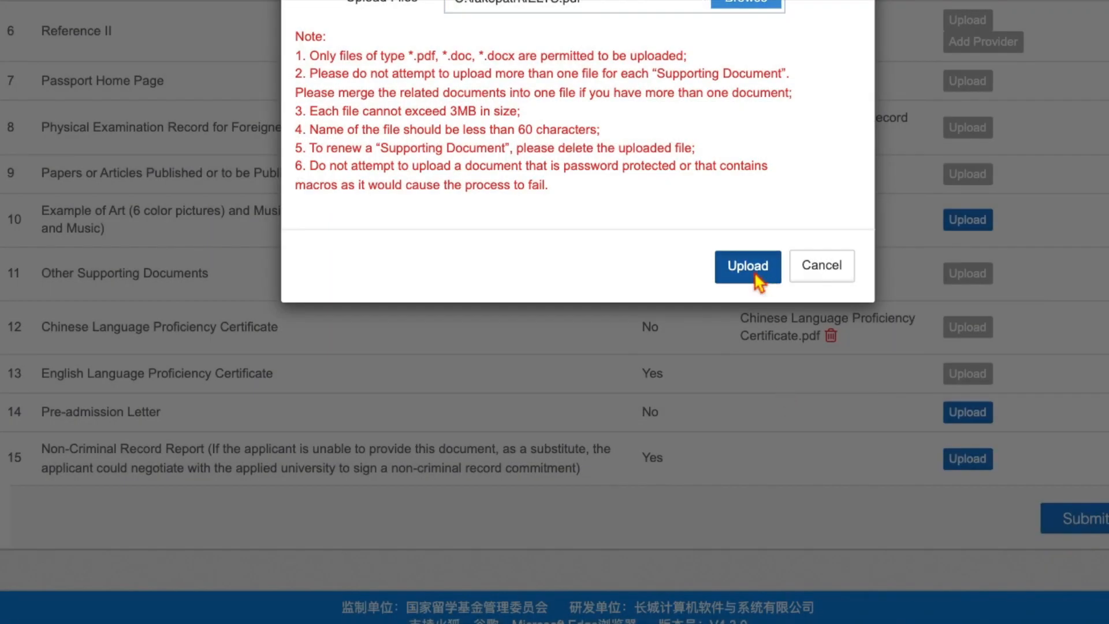
left_click(757, 276)
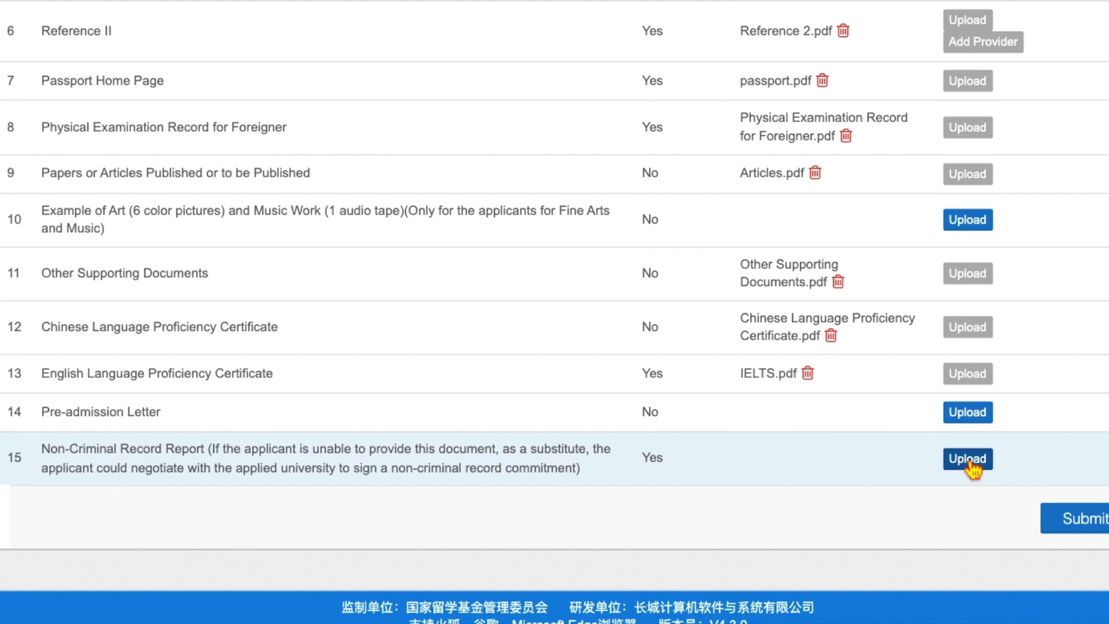
- Upload Non-Criminal Record Report .pdf to row 15 and scroll the table to check the files
left_click(968, 459)
left_click(968, 459)
left_click(747, 7)
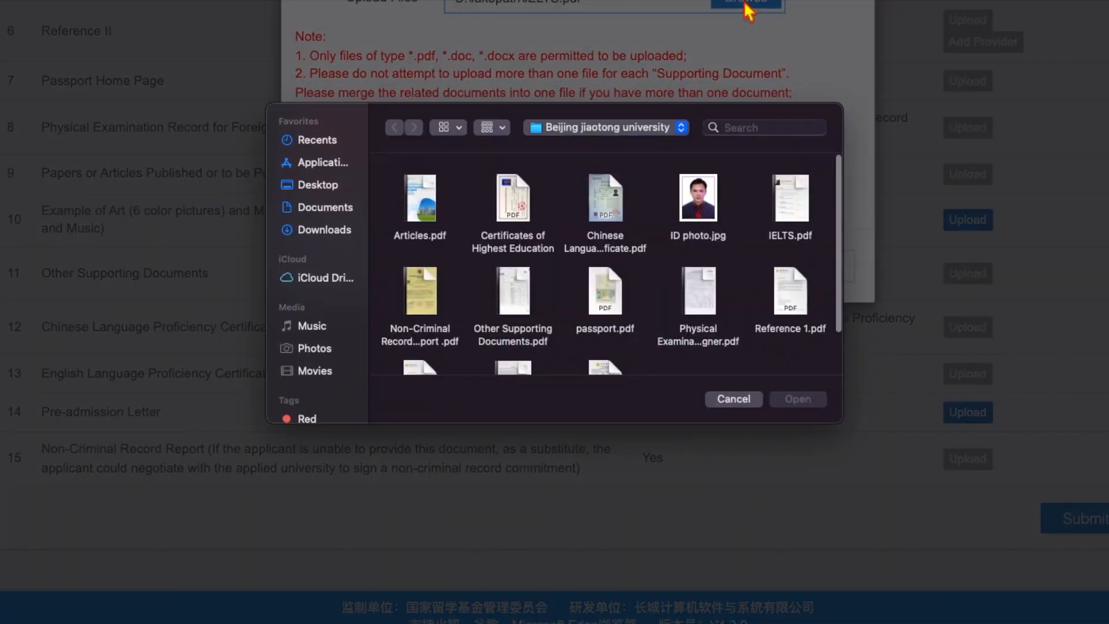
scroll(539, 254, "down", 2)
left_click(422, 237)
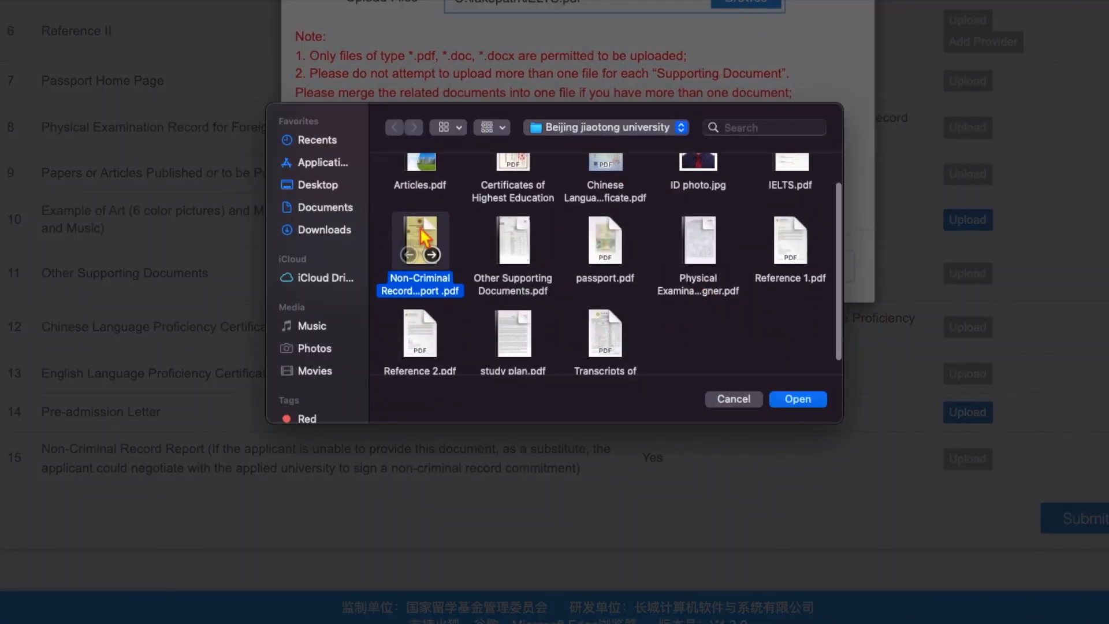
left_click(797, 398)
left_click(763, 276)
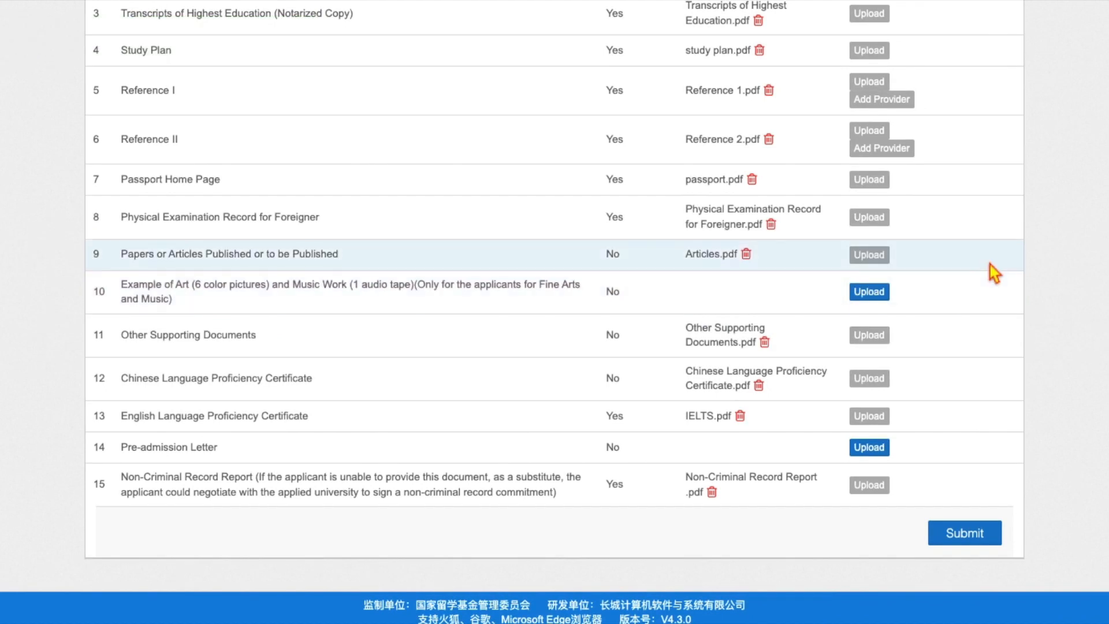
scroll(990, 264, "up", 3)
scroll(994, 273, "up", 3)
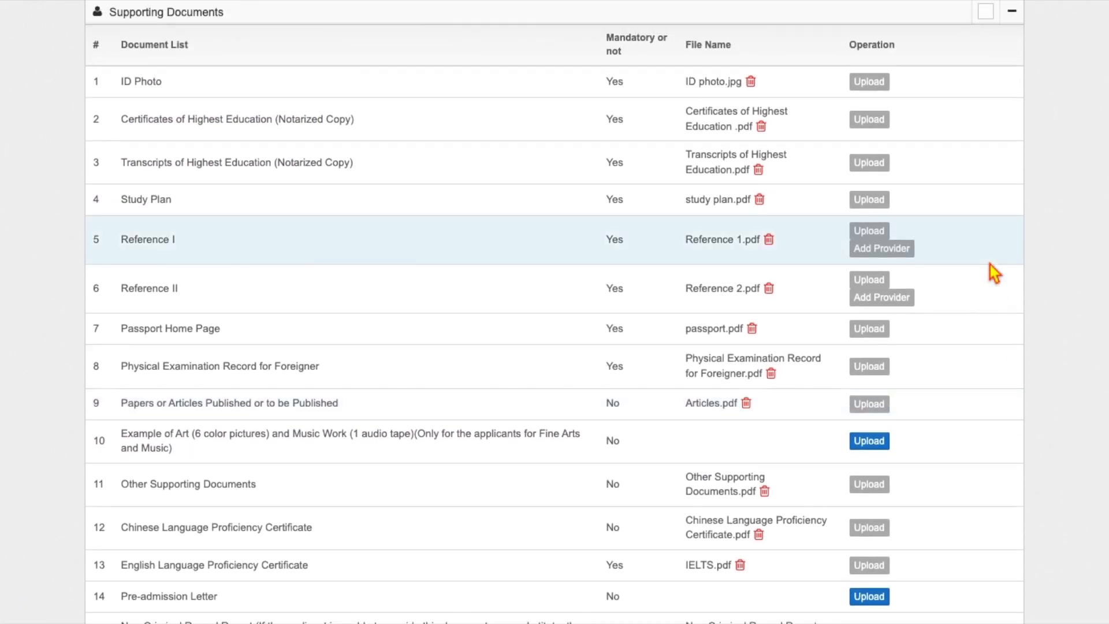
scroll(991, 269, "down", 3)
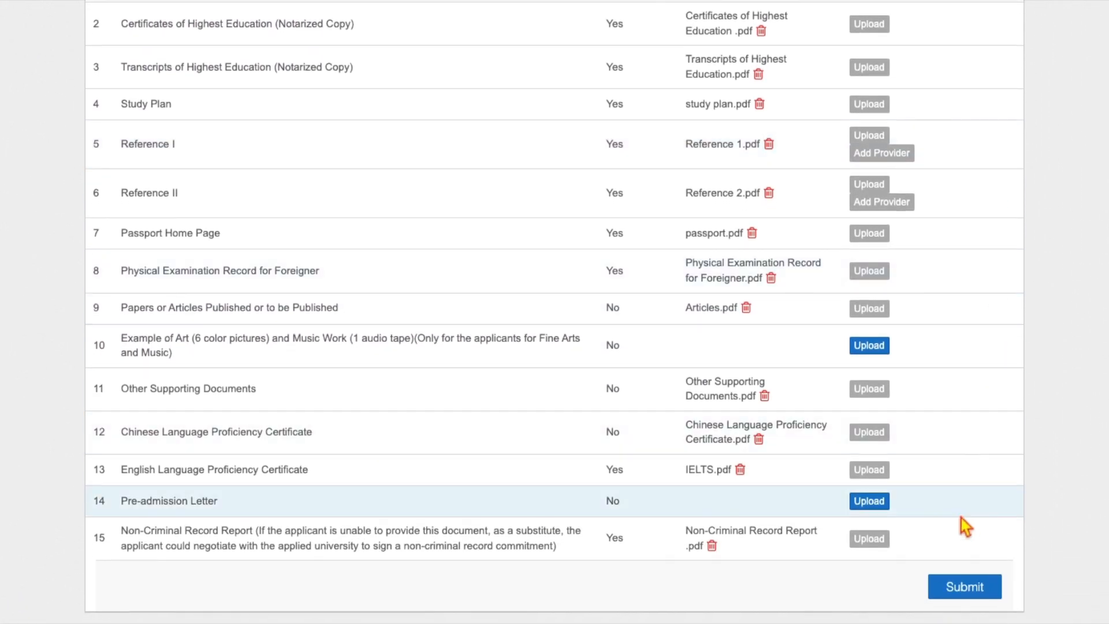